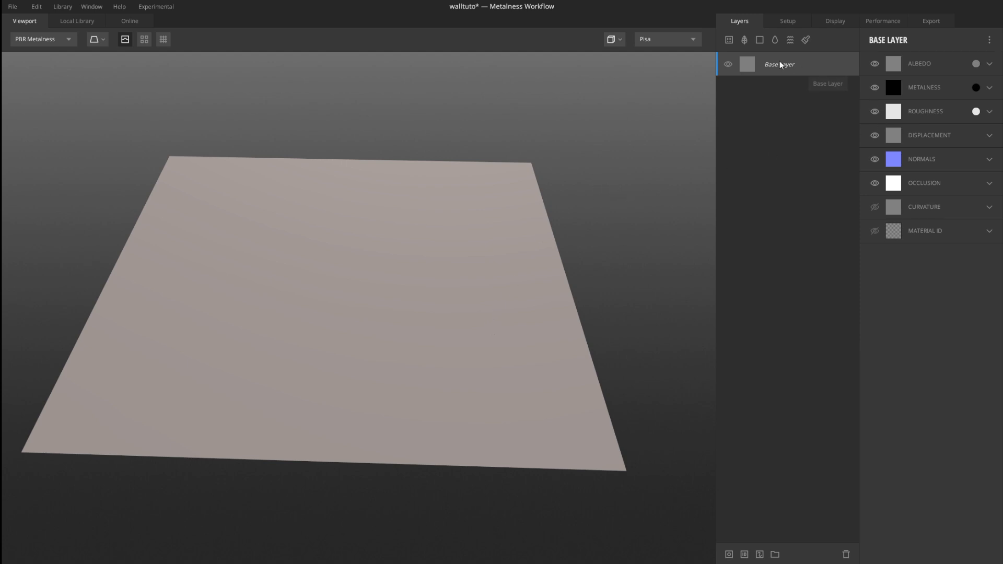
Add a Solid layer above the base layer and give it a mask stack with Perlin noise
click(760, 40)
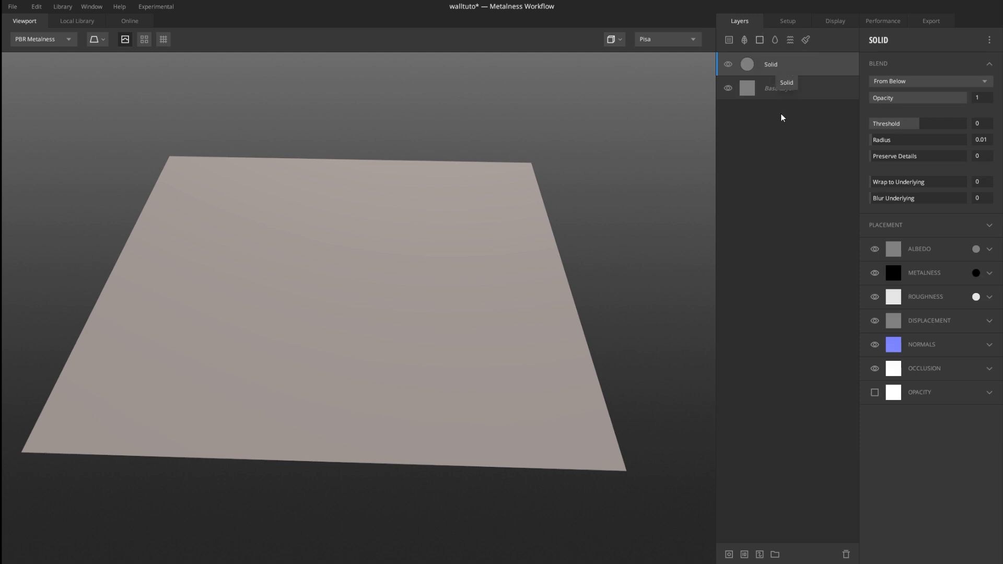
click(729, 554)
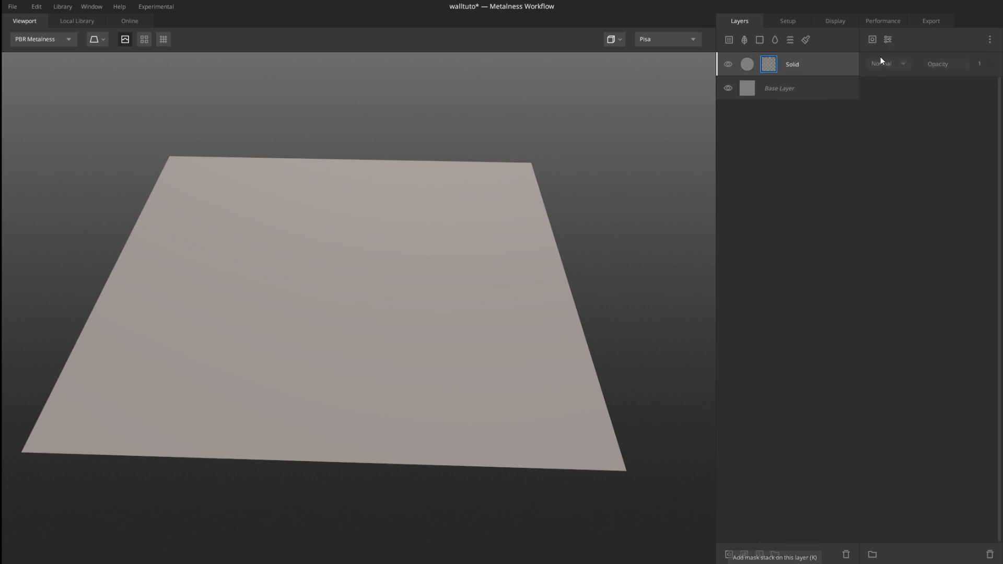
click(872, 40)
mouse_move(893, 84)
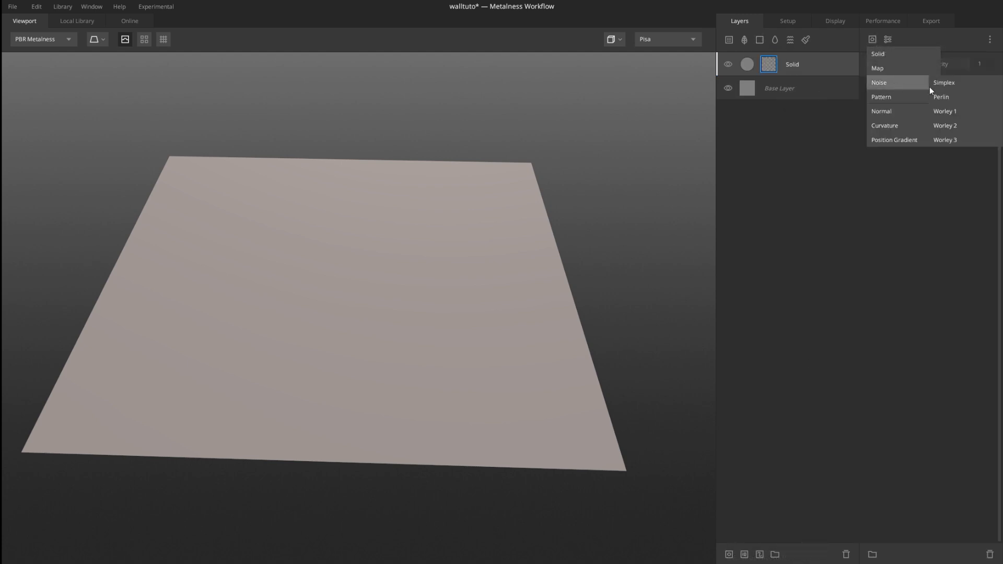
click(941, 97)
Set the Solid layer's blend threshold to 1
drag(311, 321, 650, 131)
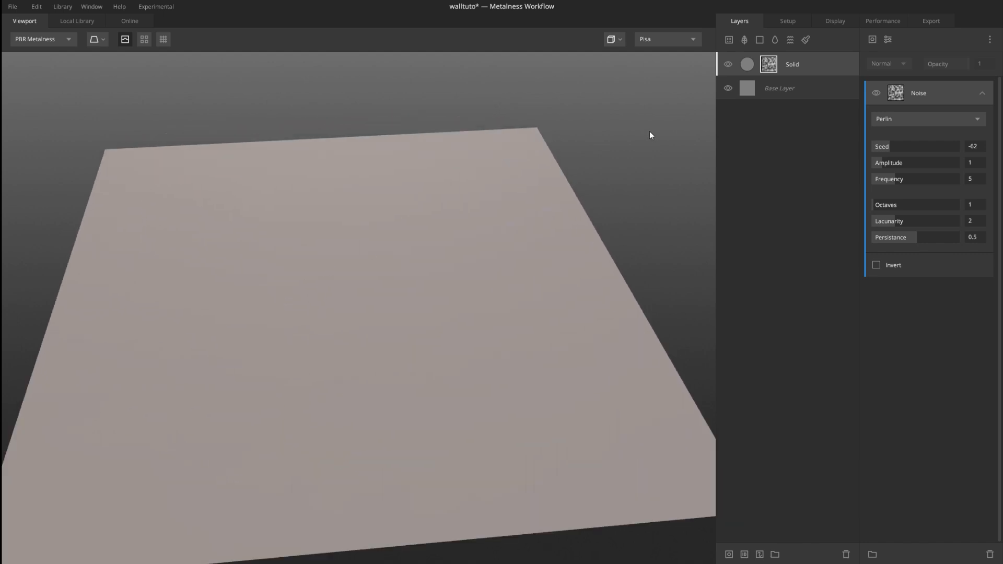
click(748, 64)
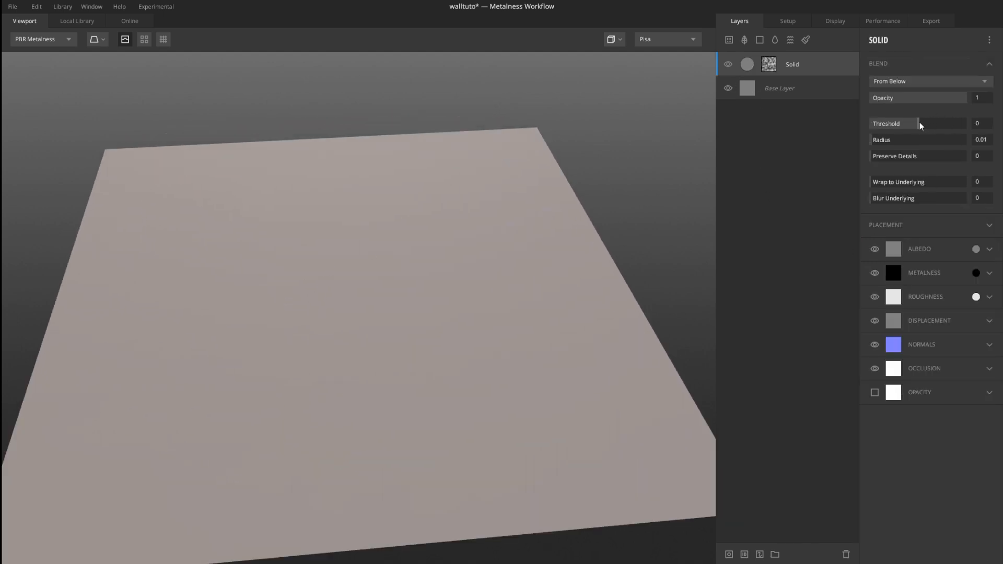
drag(920, 125, 943, 127)
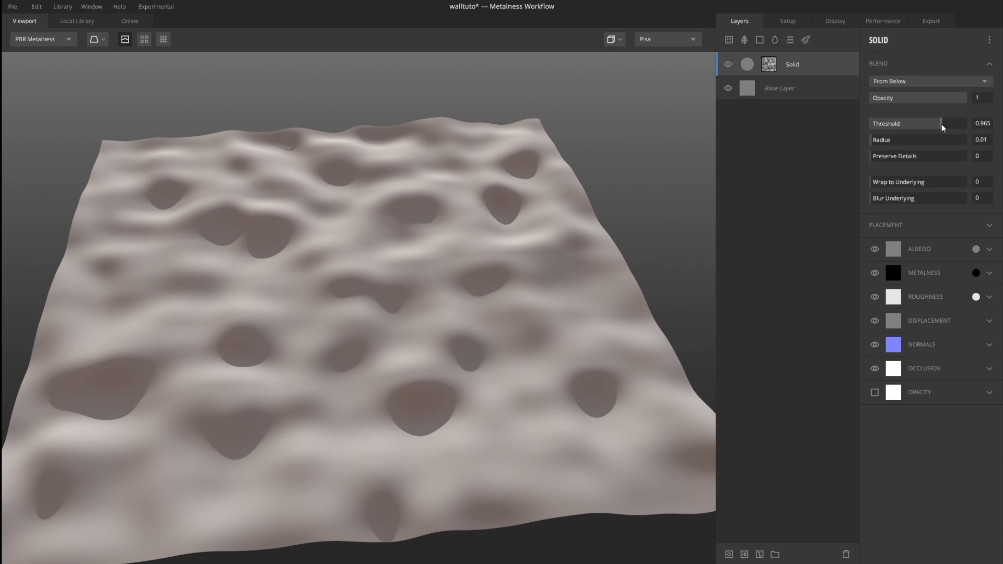
drag(636, 398, 471, 278)
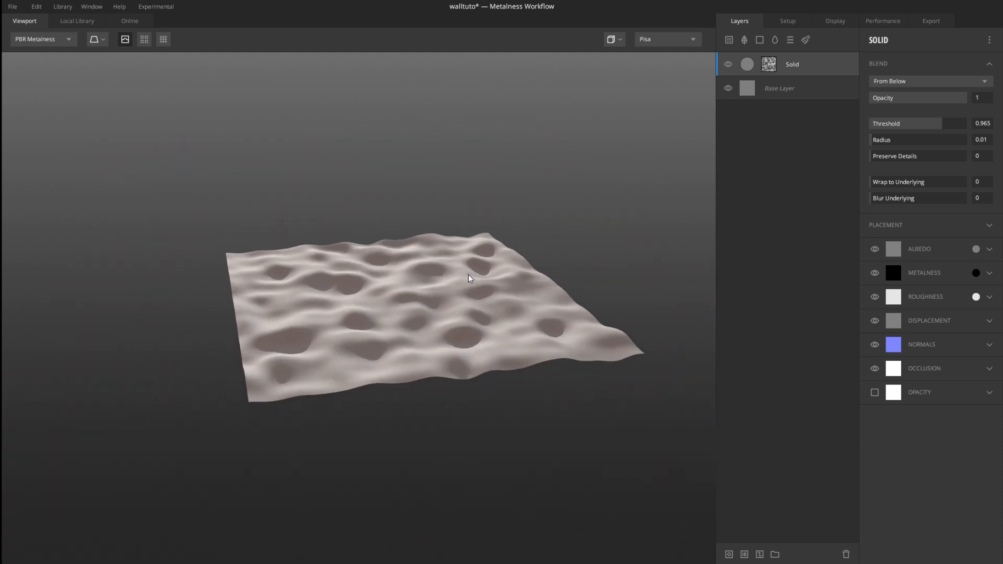
scroll(471, 278, up, 2)
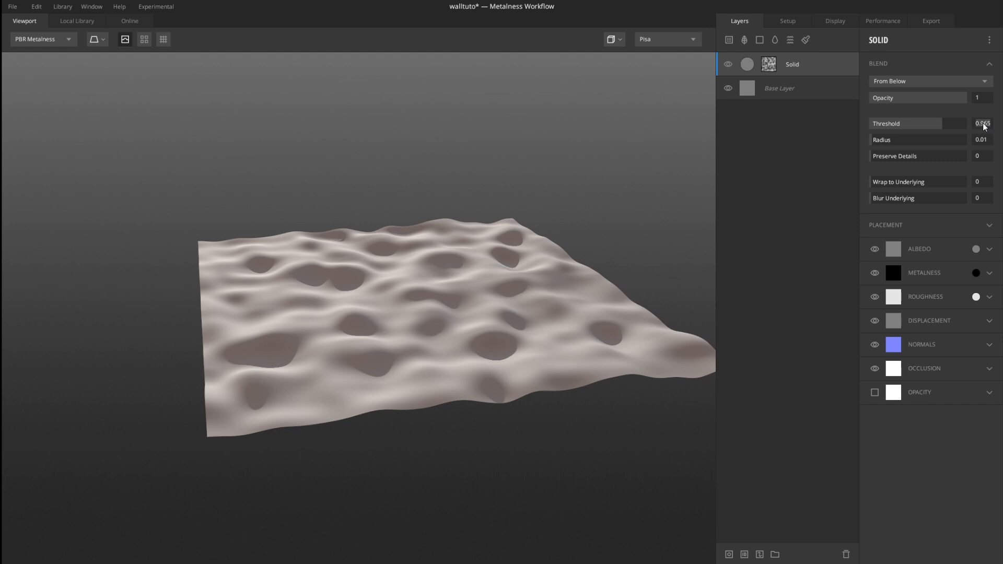
double_click(984, 124)
text(1)
key(Return)
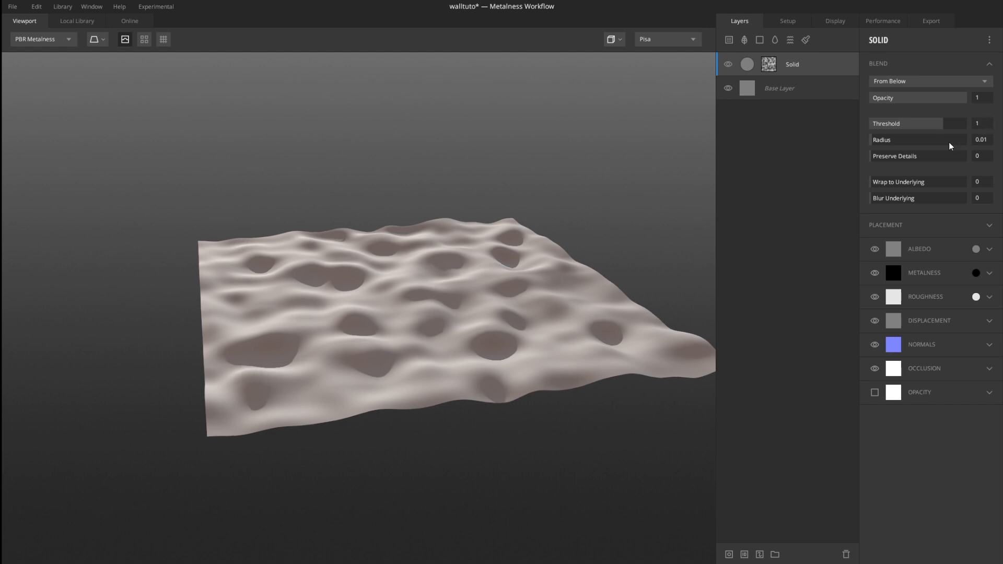
Display the Solid layer's mask in the viewport and examine the noise pattern up close
drag(463, 243, 447, 257)
scroll(459, 258, up, 3)
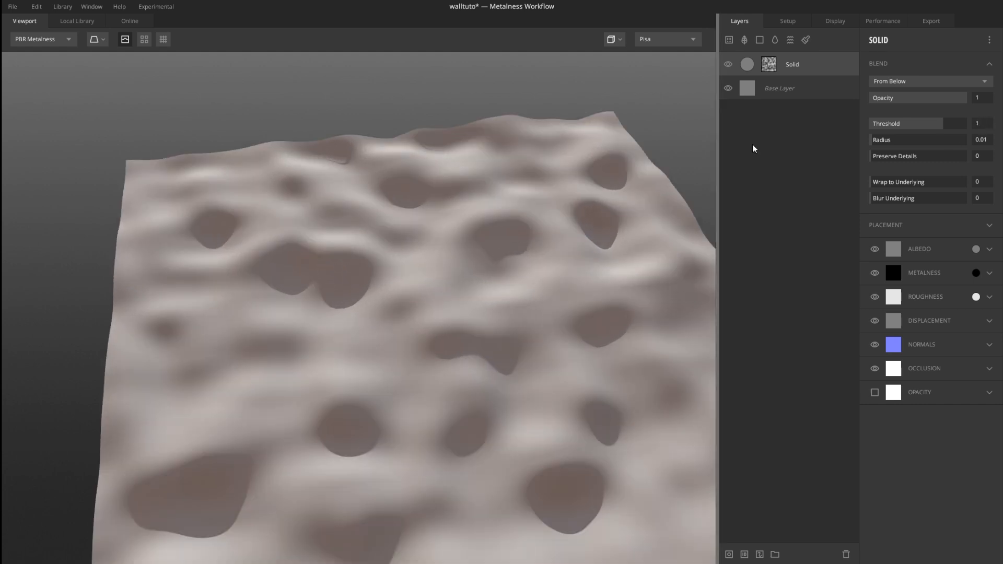
scroll(447, 261, down, 4)
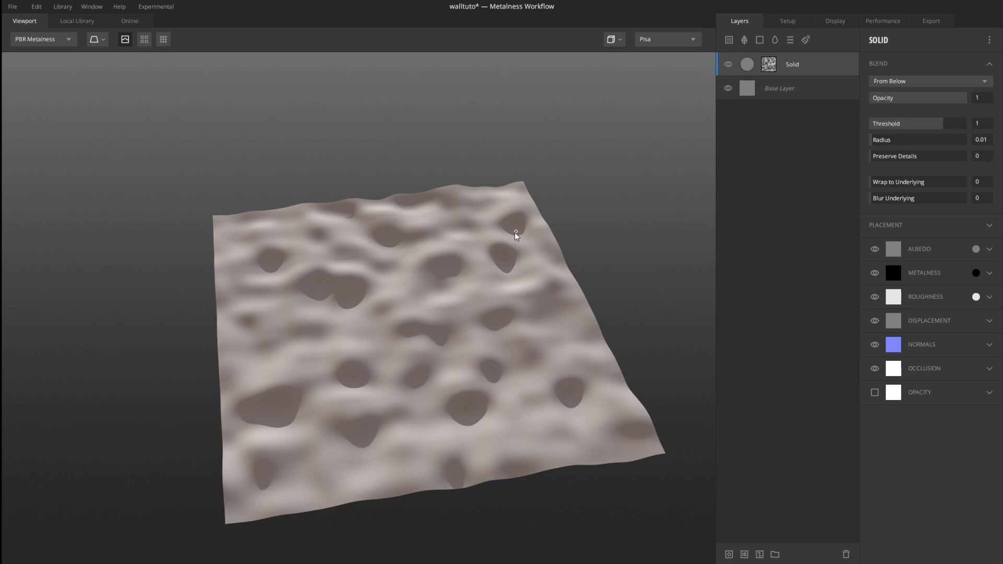
key(m)
scroll(493, 266, up, 5)
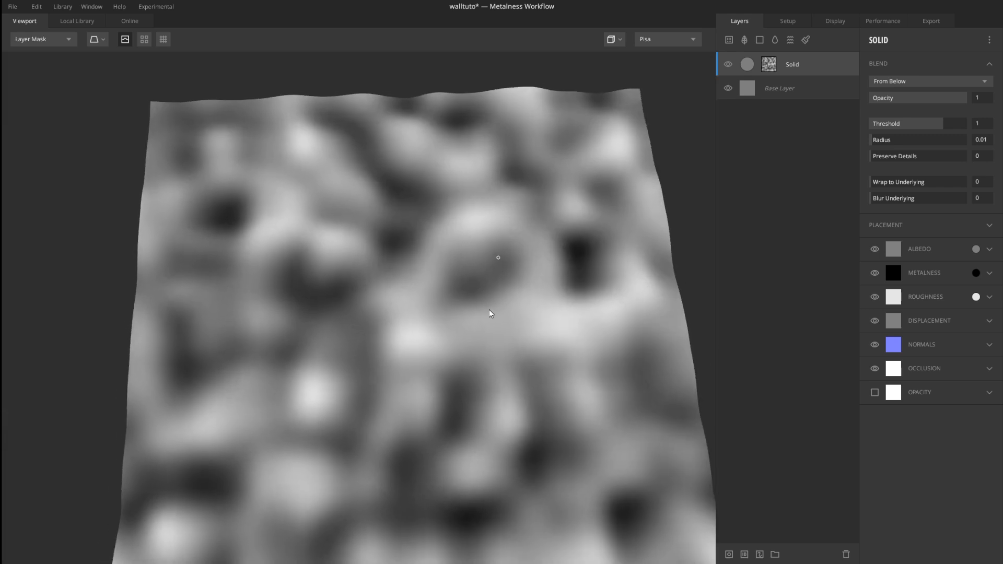
drag(491, 314, 565, 291)
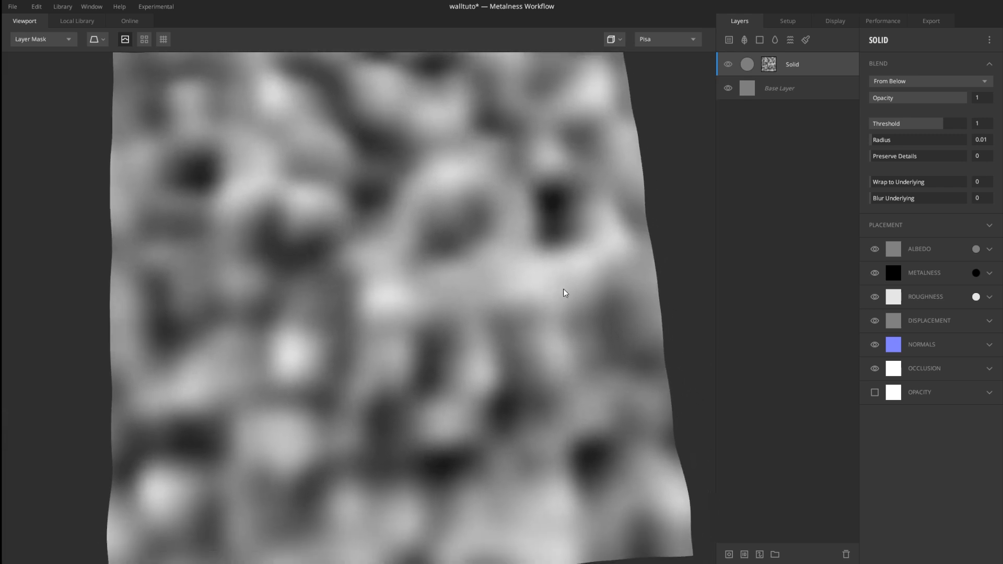
In the Solid layer's mask, set the Perlin noise frequency to 2.431 and octaves to 8
click(772, 67)
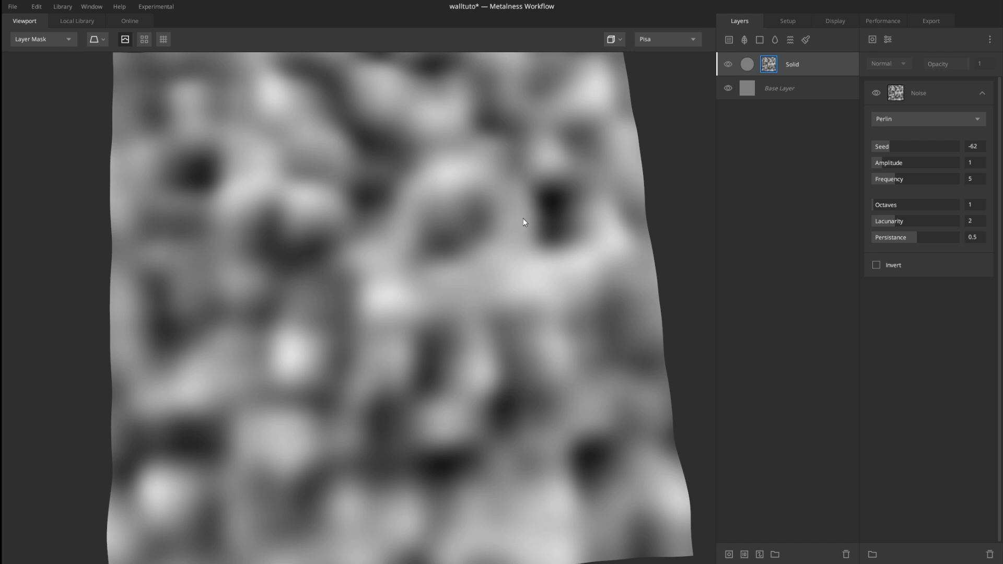
scroll(499, 227, down, 3)
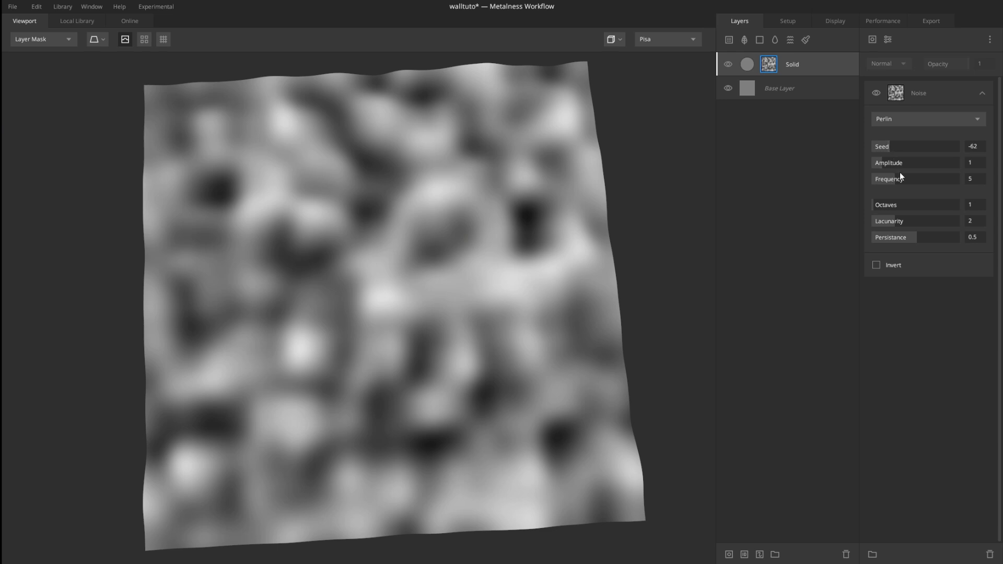
drag(900, 173, 883, 182)
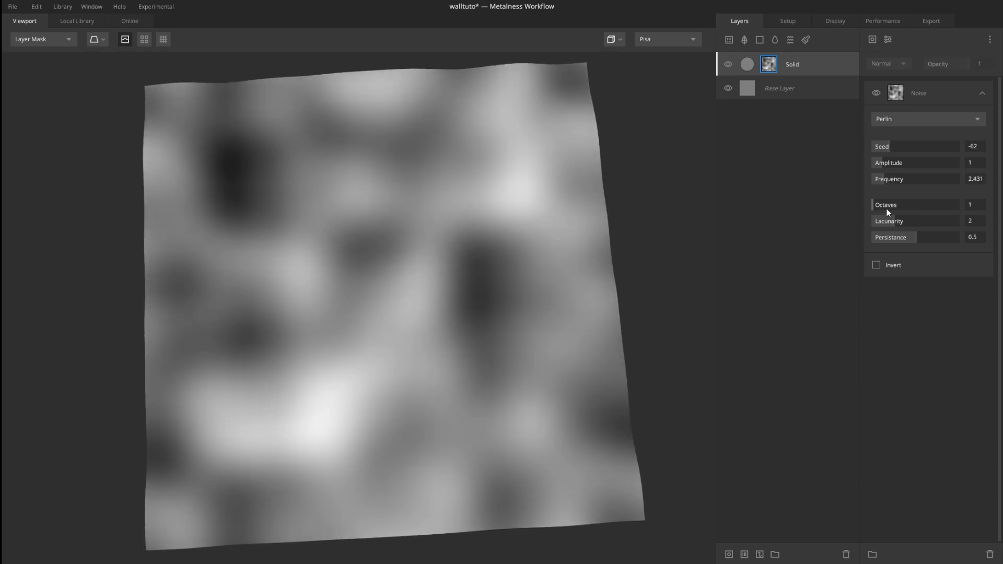
drag(875, 209, 905, 213)
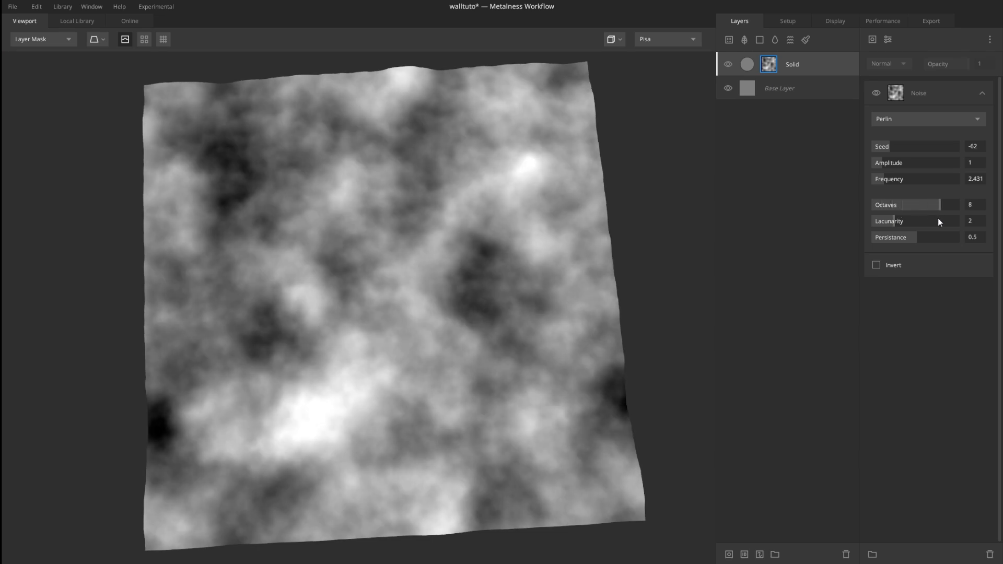
Set the mask noise's lacunarity to 2.682 and its persistance to 0.624
scroll(534, 269, up, 3)
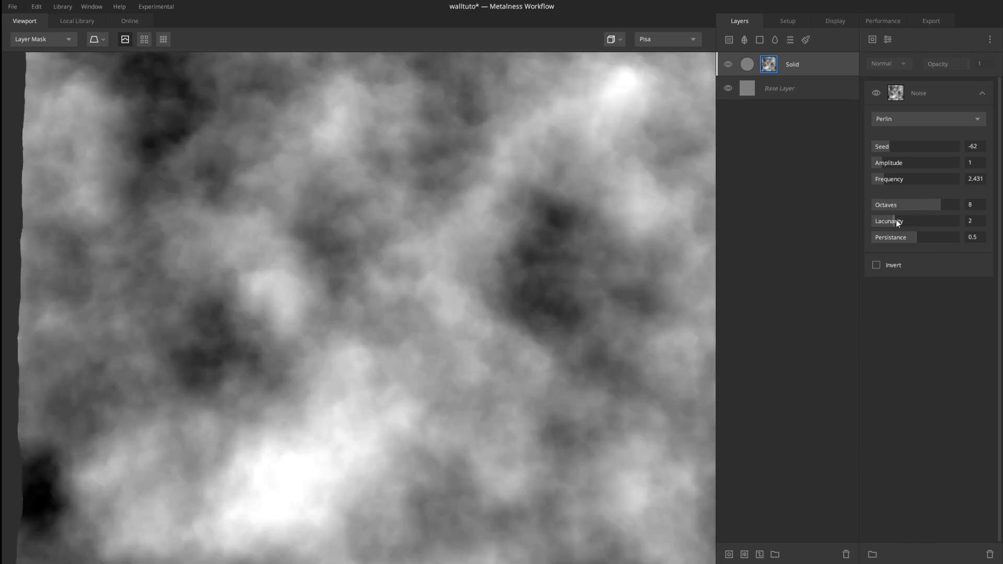
drag(896, 221, 926, 240)
scroll(547, 269, down, 4)
scroll(548, 269, up, 4)
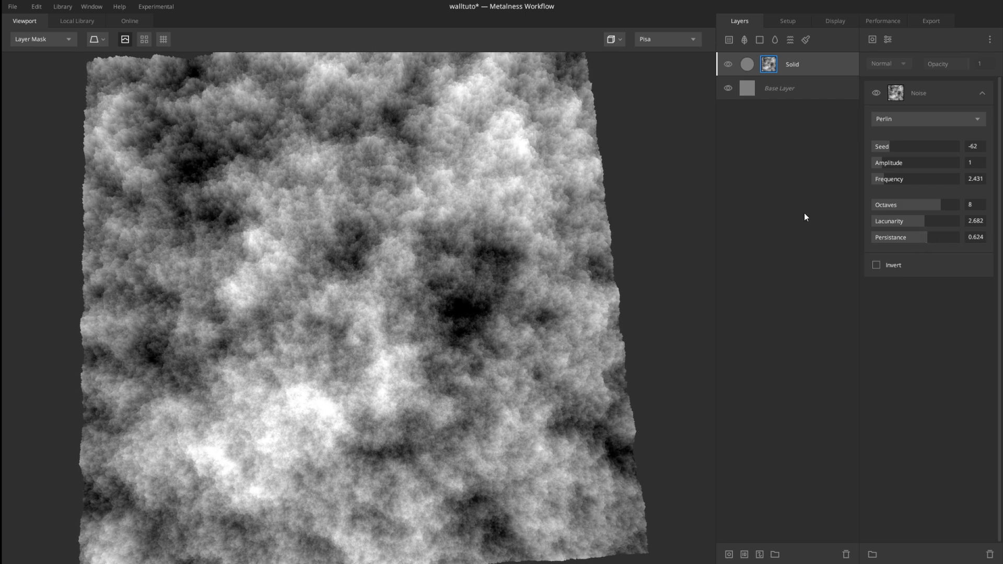
Set both the frequency and the amplitude of the mask noise to 1.989
drag(883, 183, 881, 185)
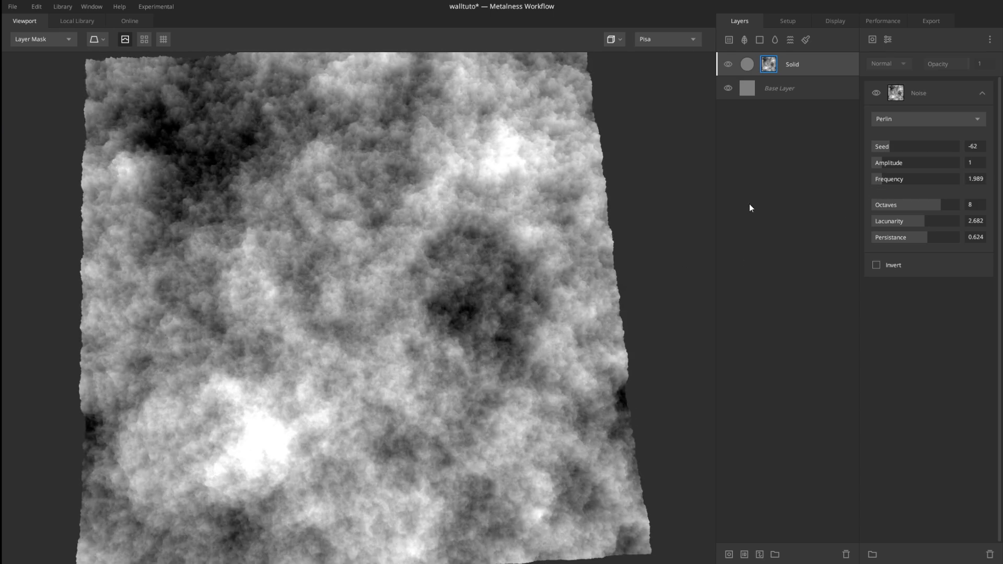
mouse_move(886, 166)
mouse_down()
mouse_move(942, 161)
mouse_move(889, 168)
mouse_up()
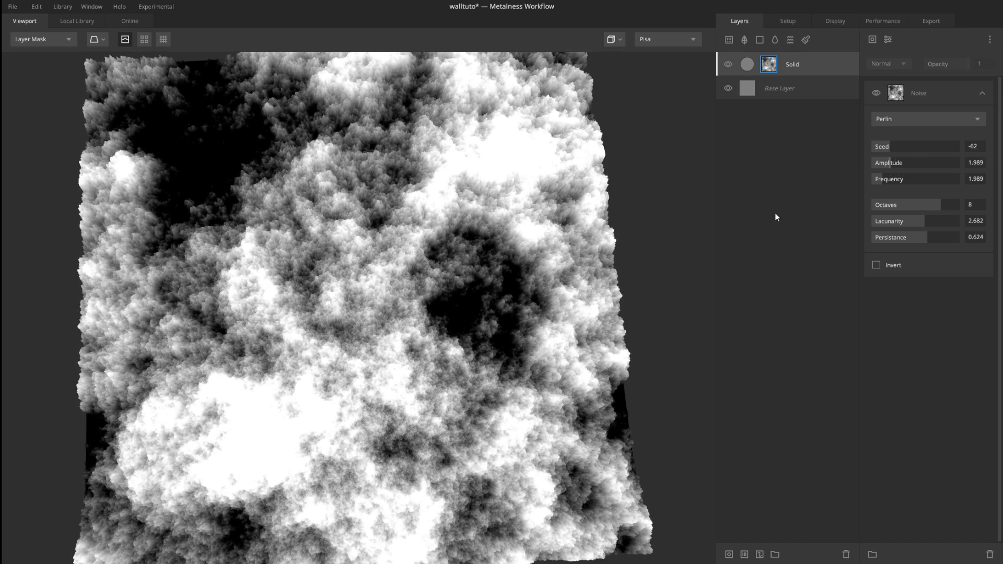
scroll(497, 308, down, 2)
scroll(504, 290, up, 3)
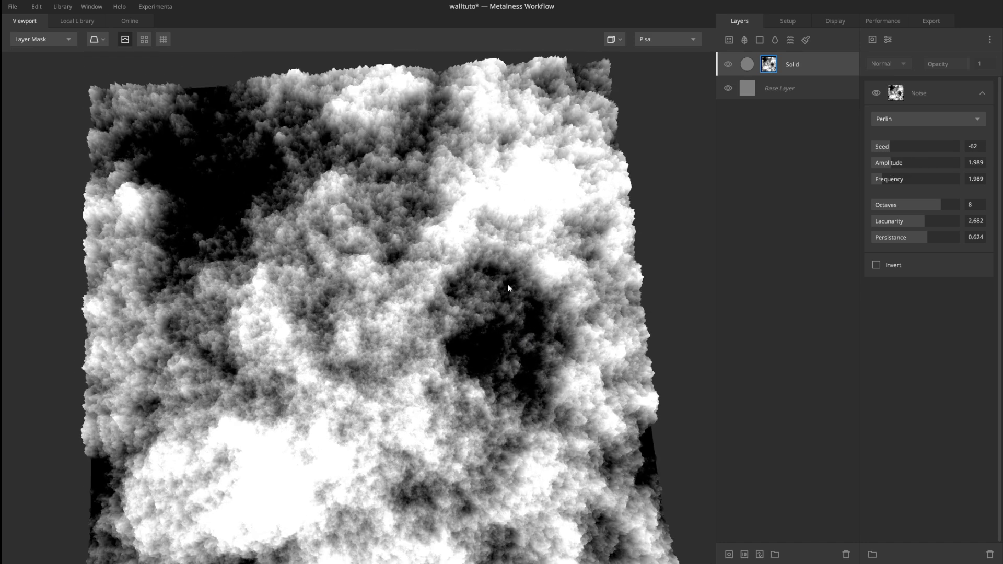
Return the viewport to the PBR Metalness display and set the mask noise's frequency to 3.315
key(m)
drag(541, 349, 563, 238)
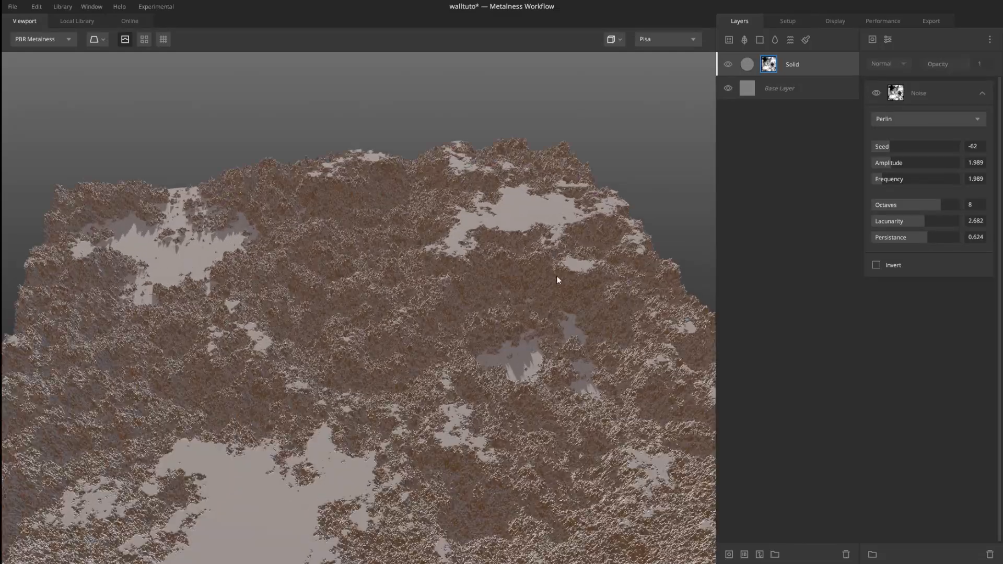
drag(557, 280, 525, 267)
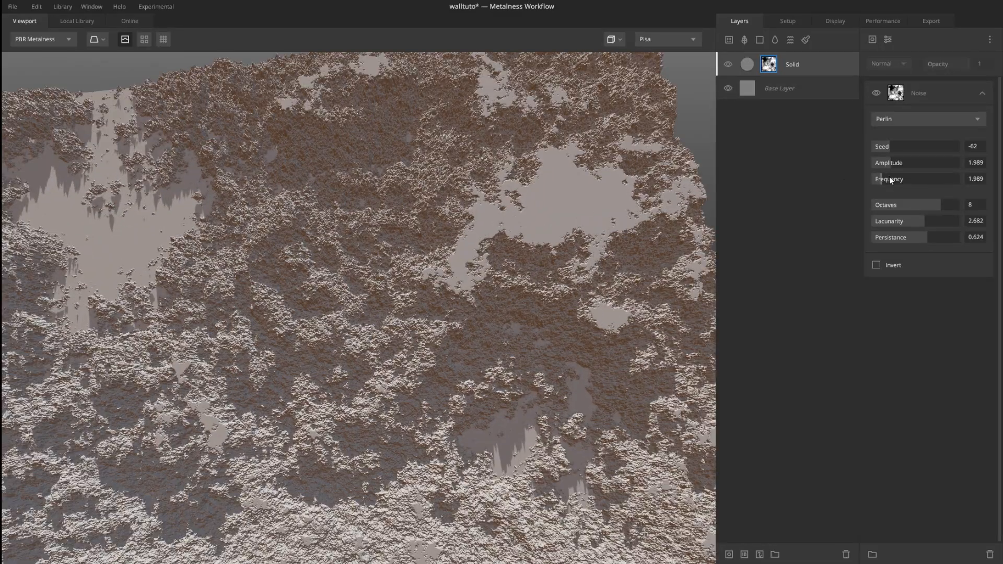
drag(883, 178, 886, 178)
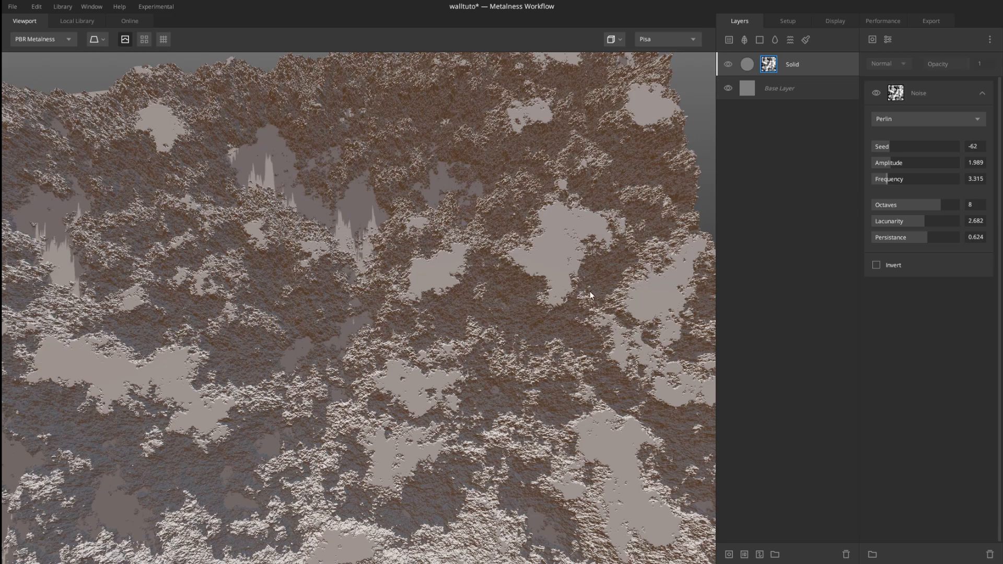
scroll(555, 213, down, 5)
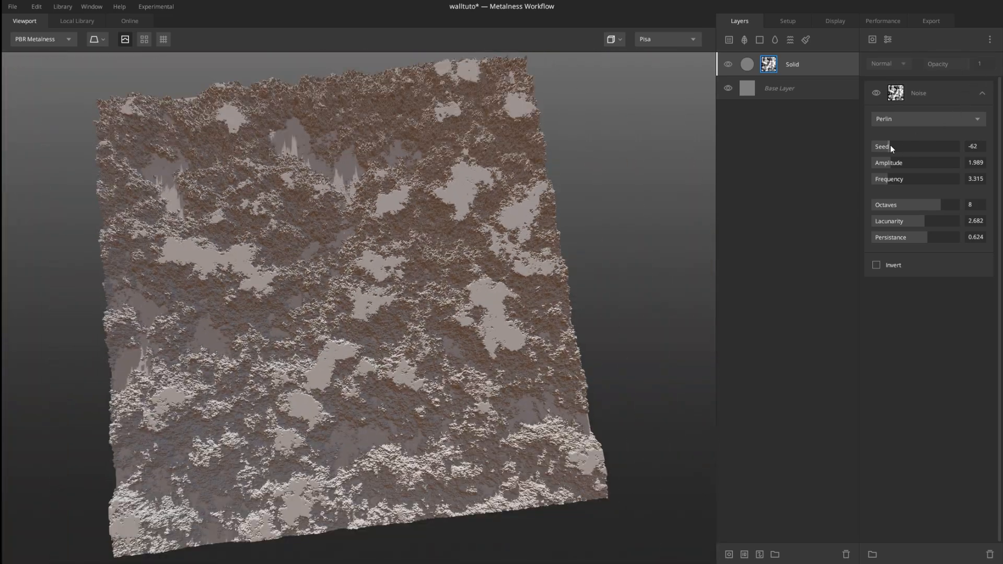
Set the mask noise's seed to -28, amplitude to 2.376, frequency to 1.989, lacunarity to 2.307 and persistance to 0.497
drag(890, 146, 892, 169)
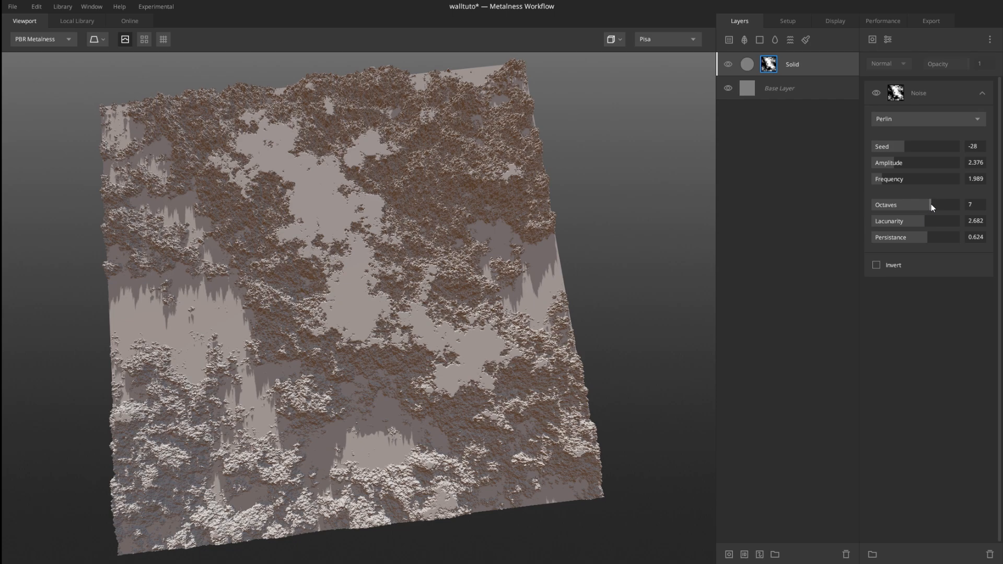
drag(913, 230, 913, 239)
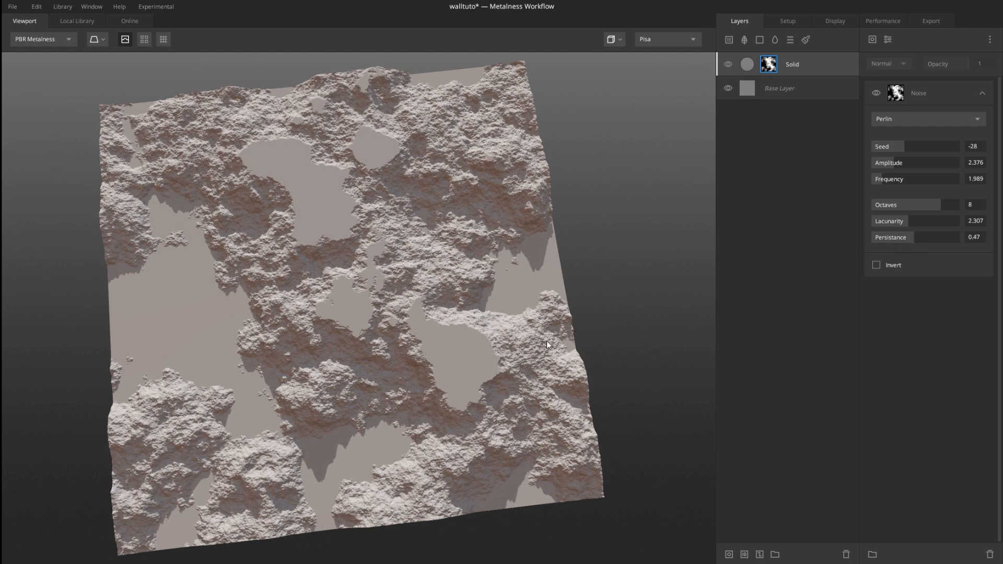
scroll(478, 349, up, 5)
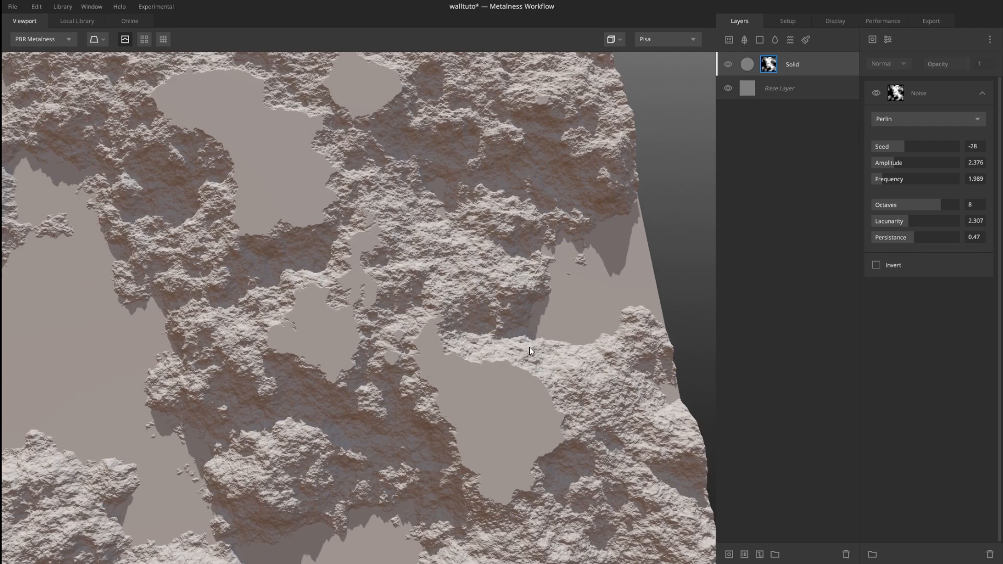
drag(914, 239, 915, 240)
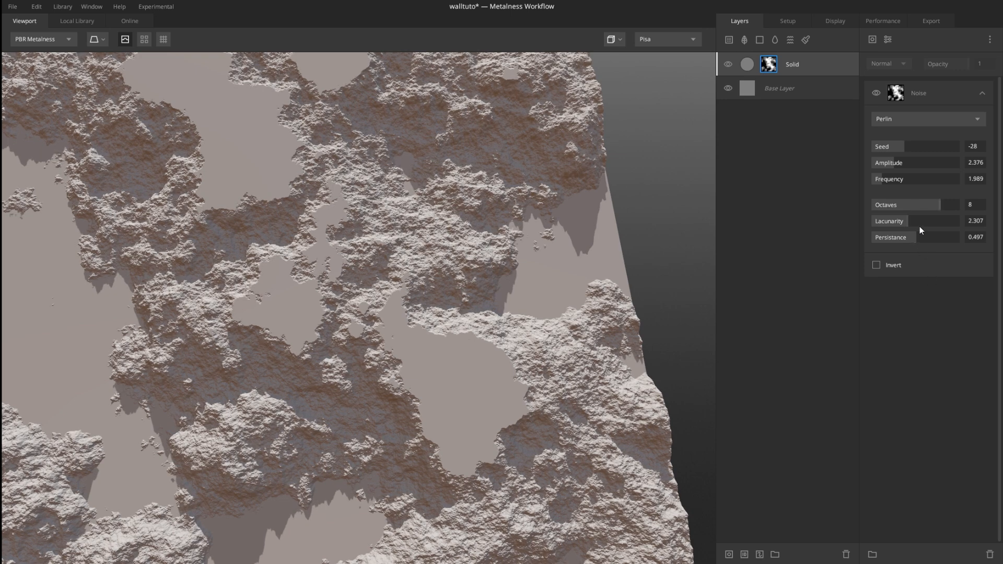
scroll(440, 304, down, 4)
middle_drag(450, 239, 442, 299)
scroll(442, 299, down, 2)
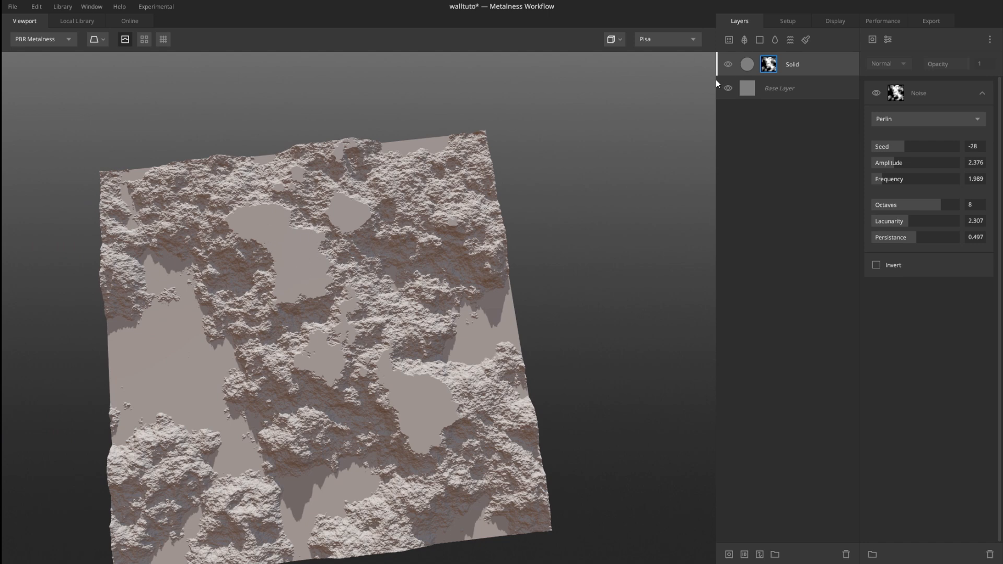
Add a Brightness/Contrast modifier above the mask noise and set its brightness to 0.735
click(883, 39)
click(917, 53)
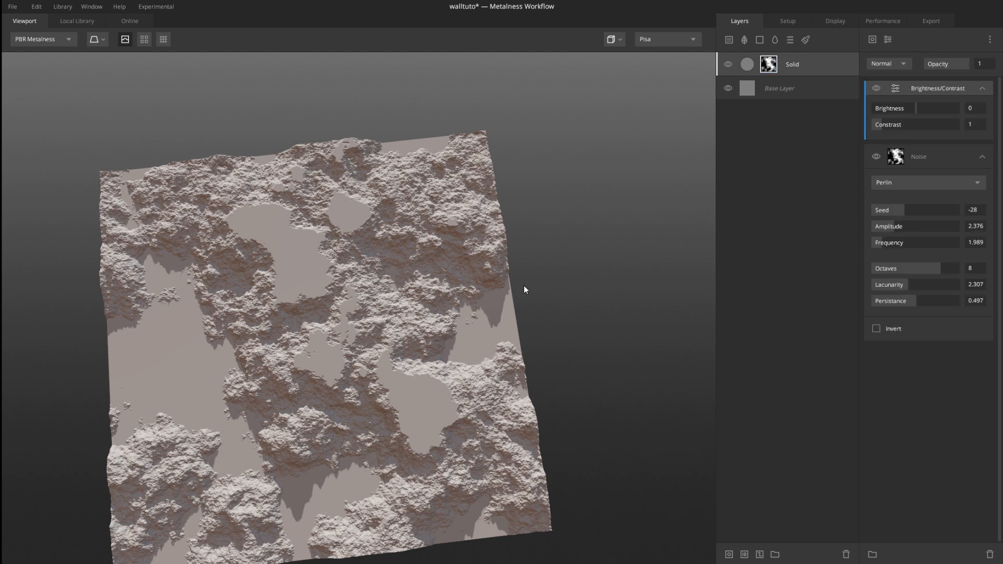
middle_drag(324, 253, 457, 153)
scroll(457, 153, up, 2)
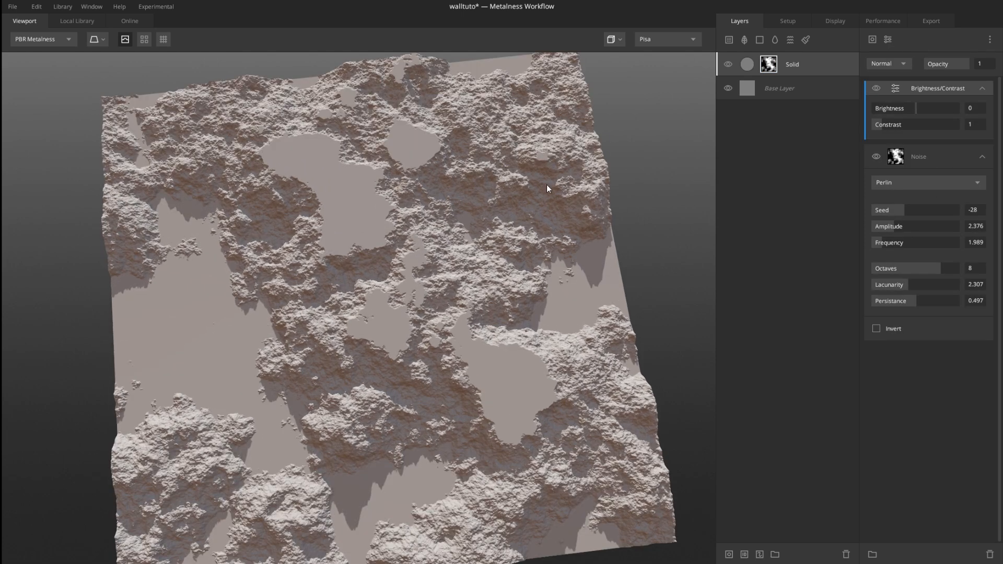
middle_drag(547, 186, 522, 202)
drag(918, 108, 949, 116)
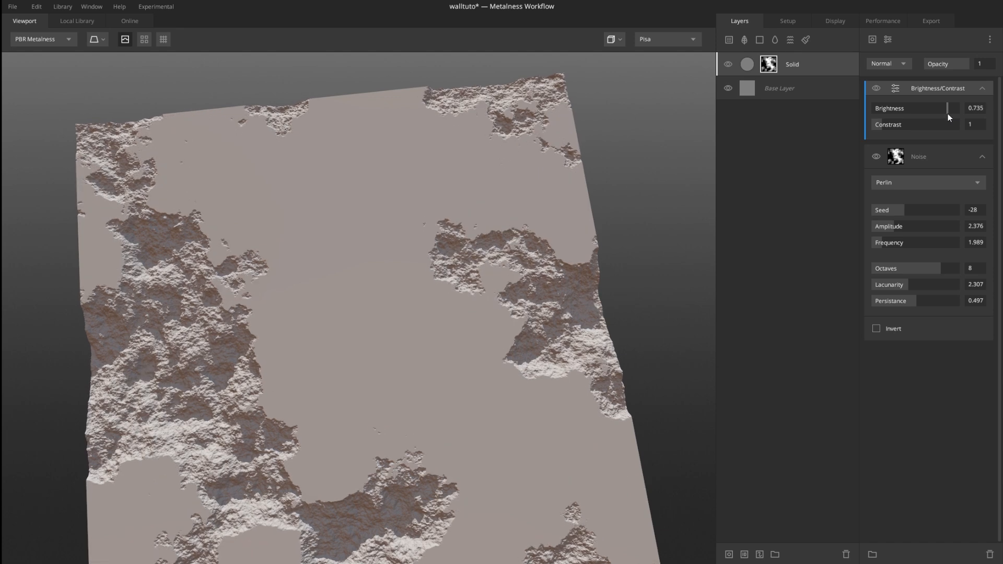
scroll(305, 277, down, 3)
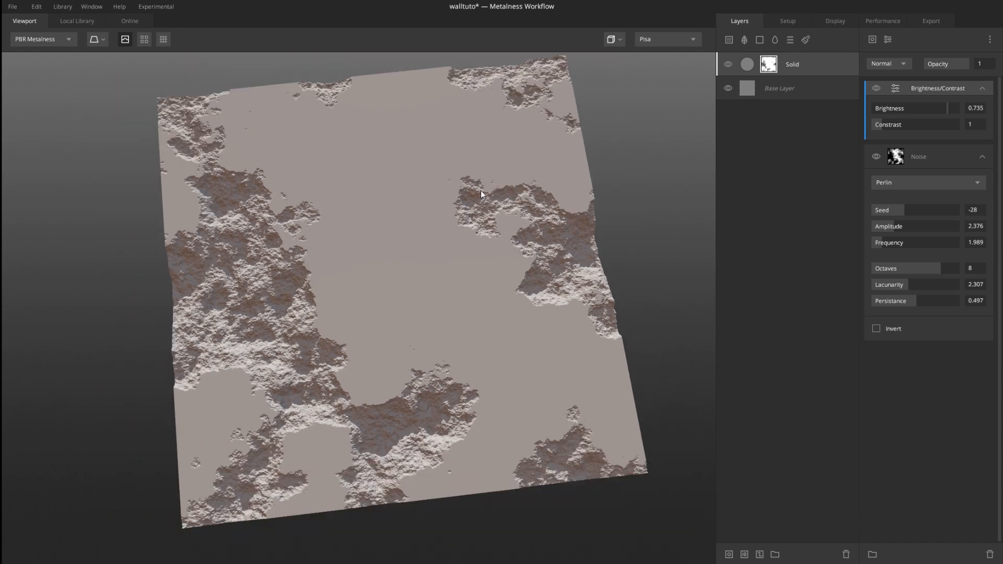
Turn off the Brightness/Contrast modifier in the Solid layer's mask
scroll(331, 183, up, 5)
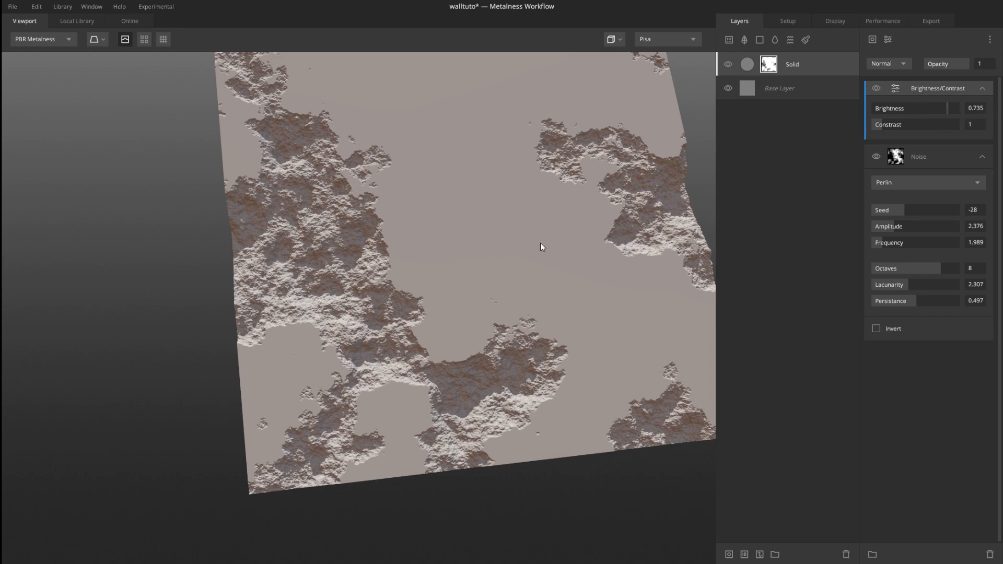
scroll(541, 247, up, 5)
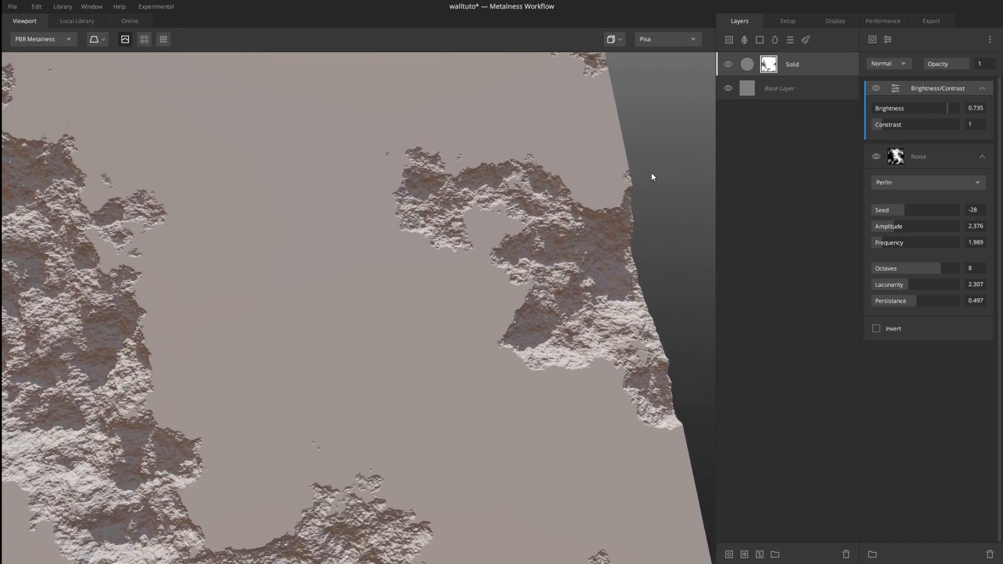
click(876, 88)
scroll(489, 259, down, 5)
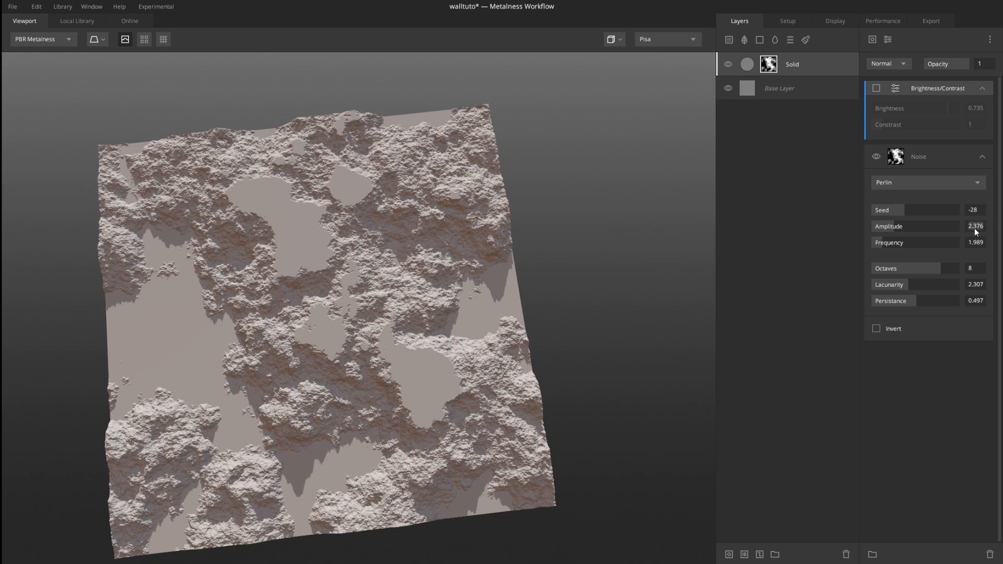
Set the mask noise's amplitude to 2.3 and turn the Brightness/Contrast modifier back on
text(2.3)
key(Return)
drag(900, 229, 929, 228)
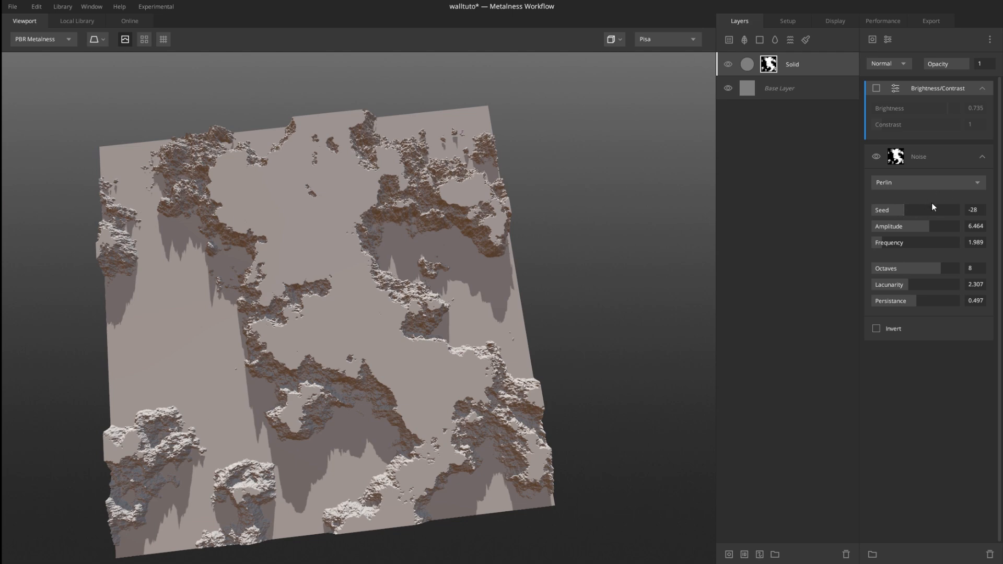
drag(926, 230, 905, 231)
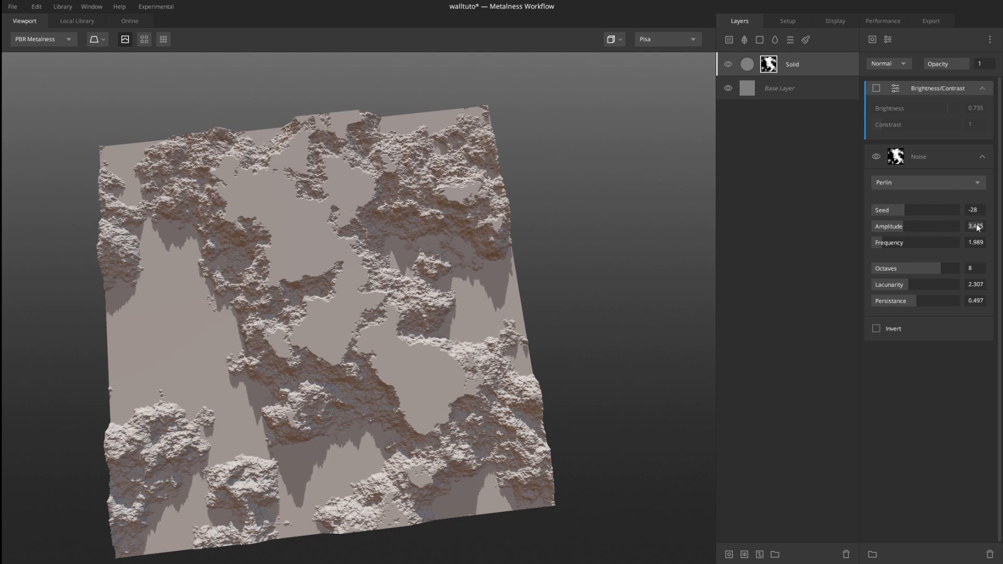
key(BackSpace)
text(2.3)
key(Return)
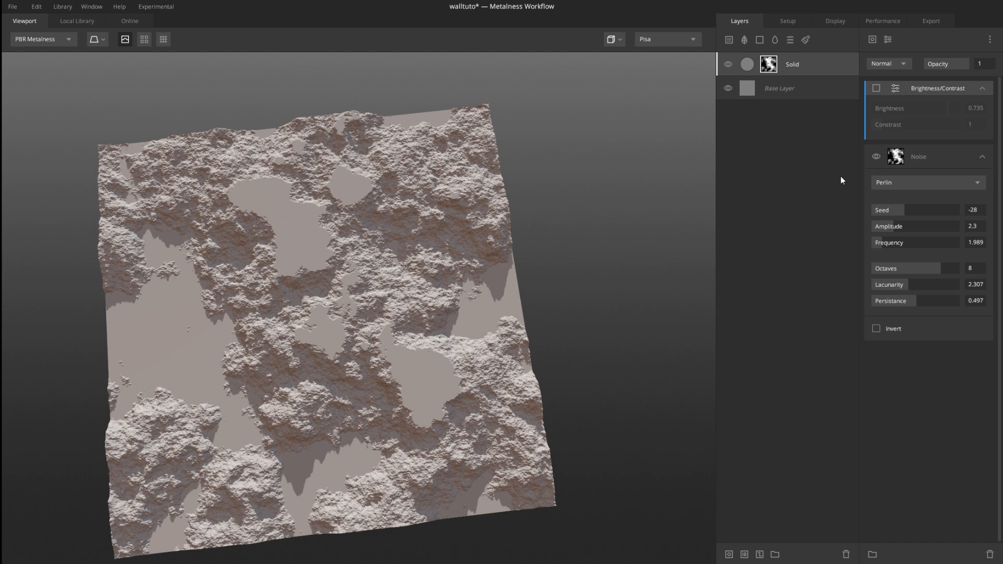
click(876, 88)
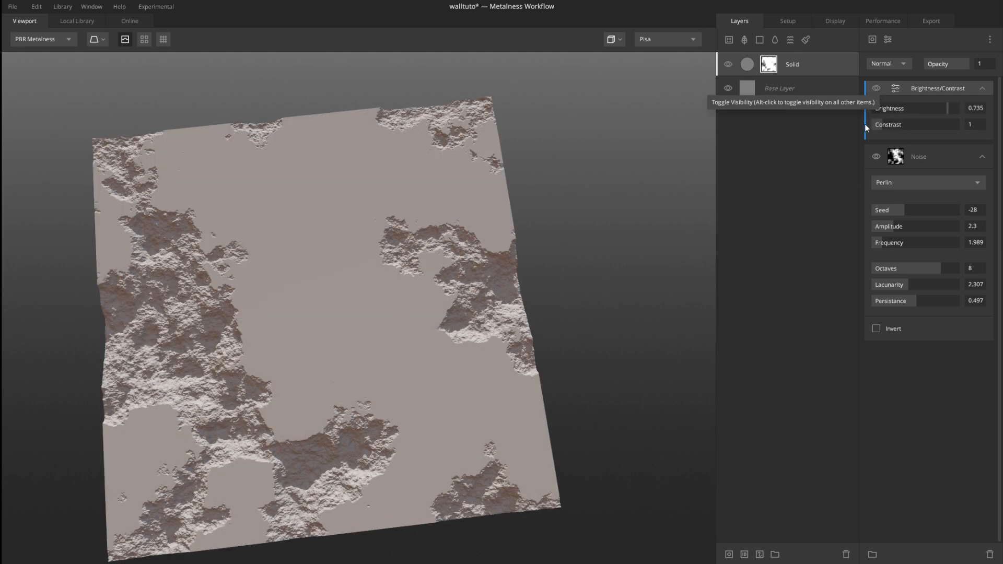
Set the mask noise's seed to -20
drag(601, 245, 456, 246)
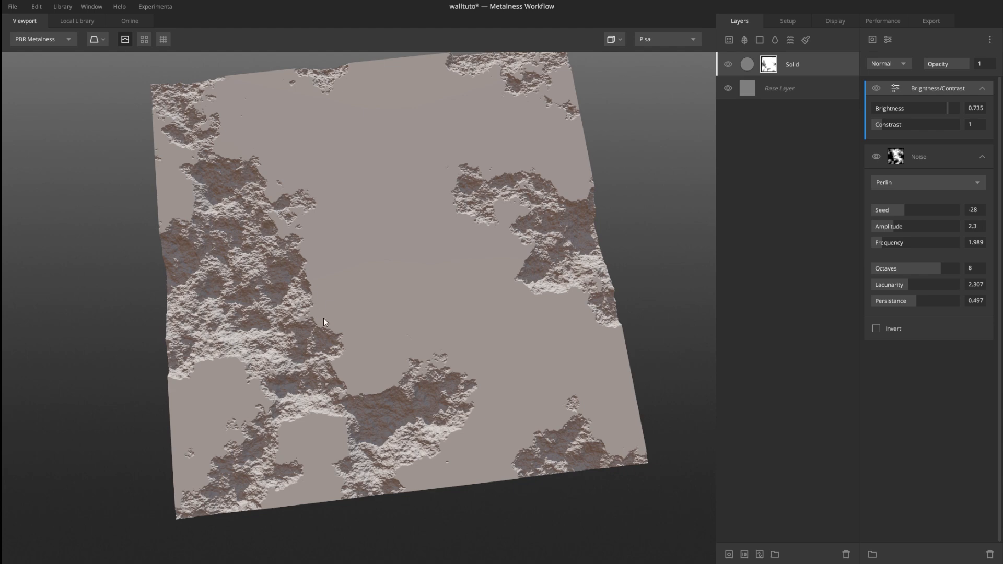
scroll(324, 321, up, 3)
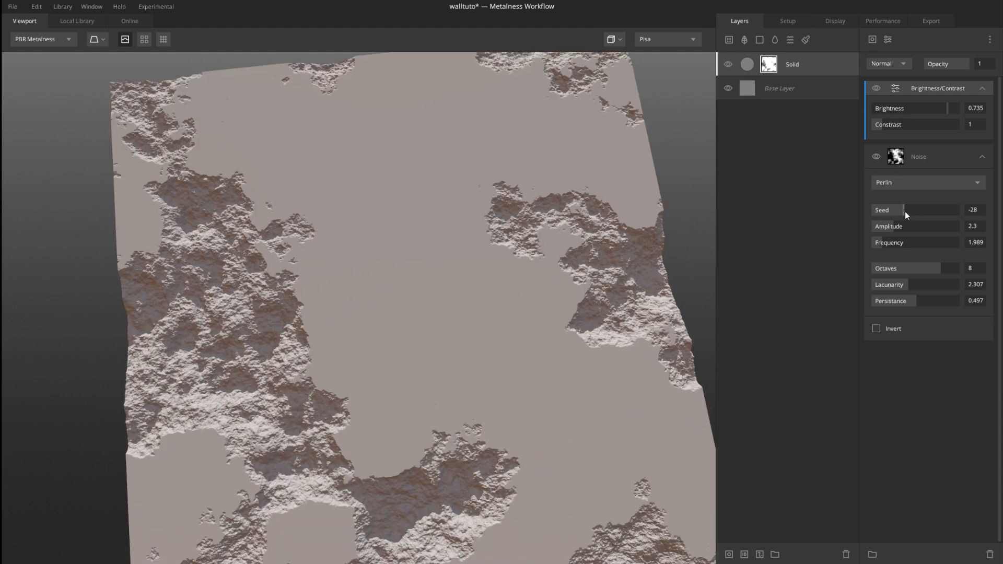
drag(905, 211, 907, 211)
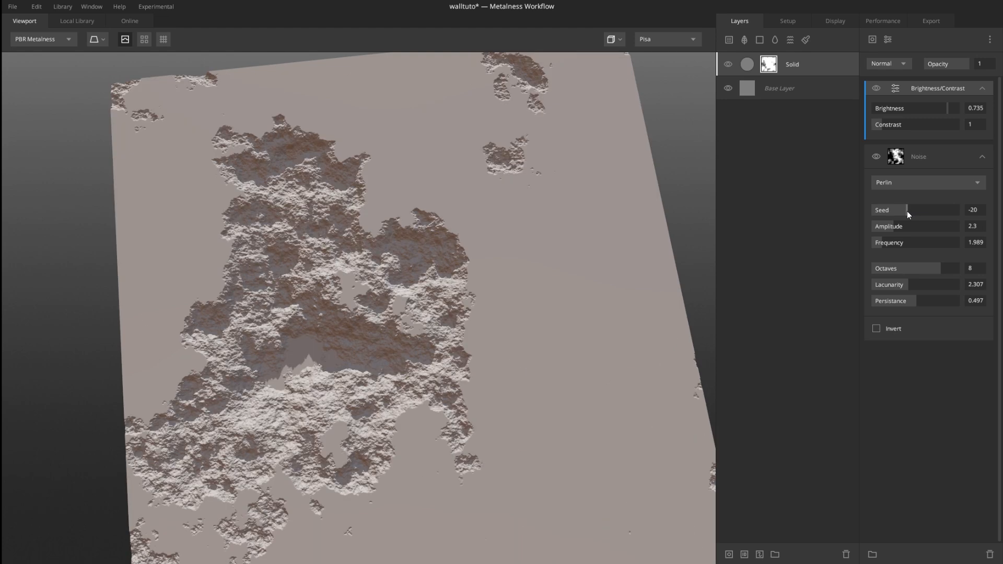
scroll(366, 220, down, 2)
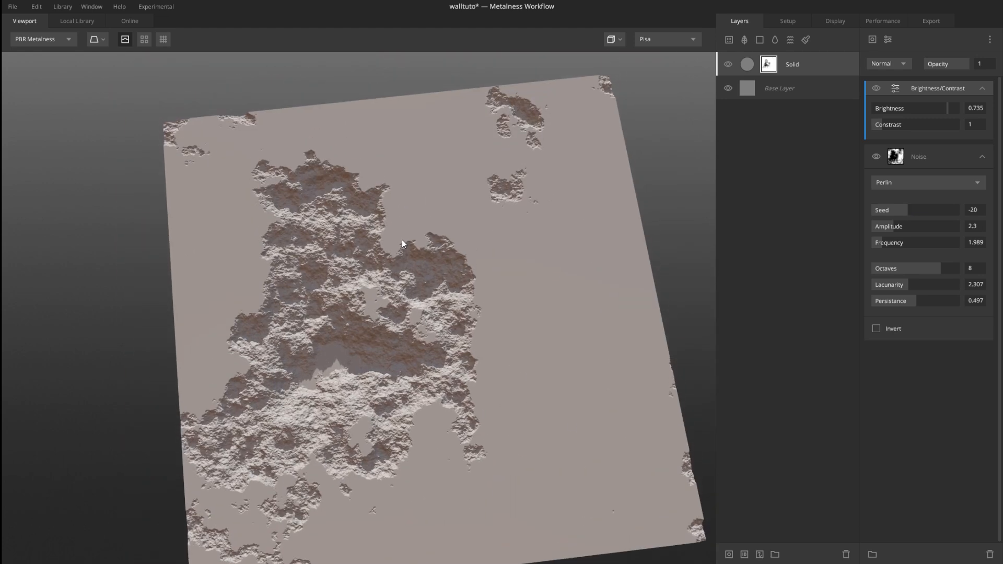
scroll(402, 240, up, 2)
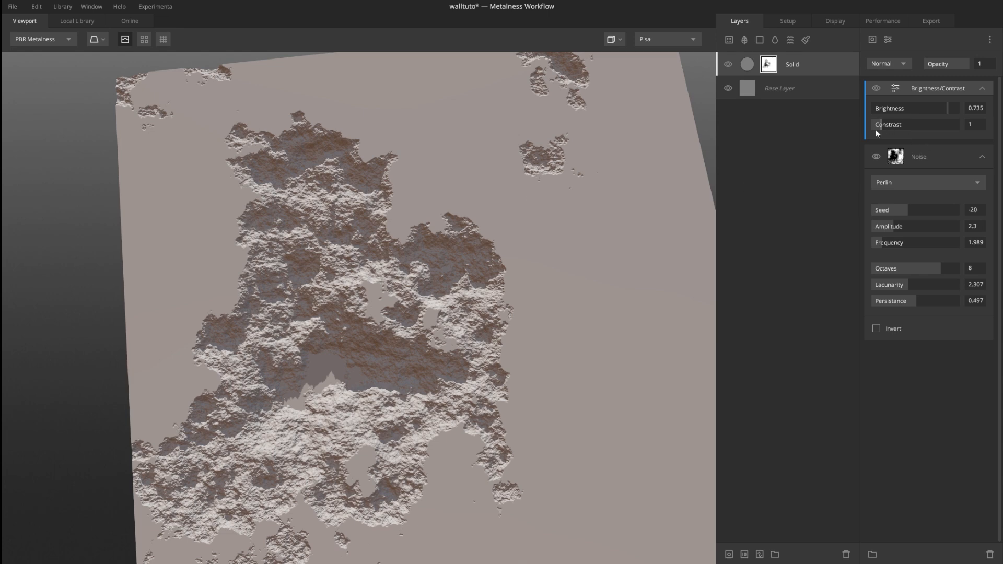
Set the contrast of the mask's Brightness/Contrast modifier to 1.657
scroll(512, 321, up, 4)
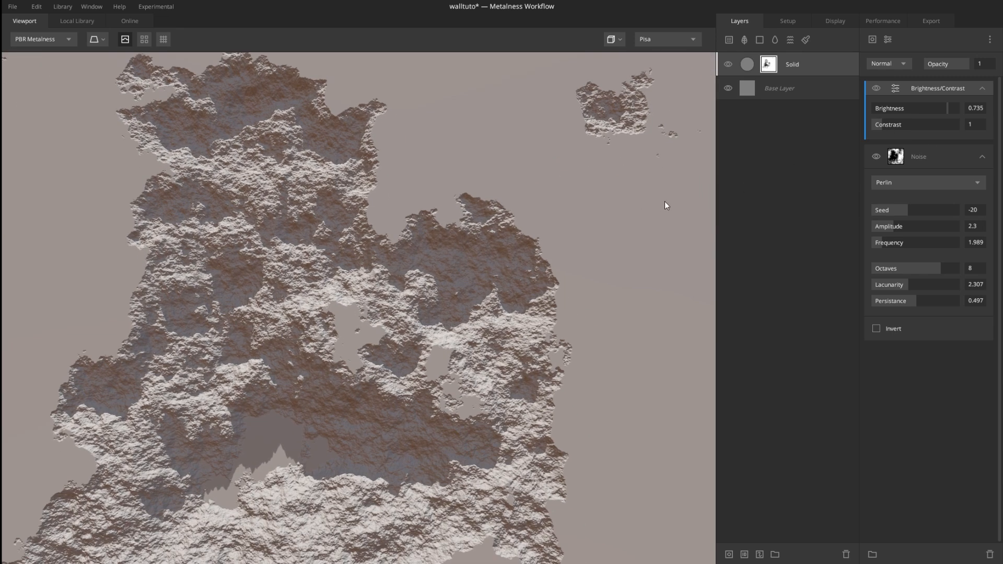
drag(885, 124, 886, 125)
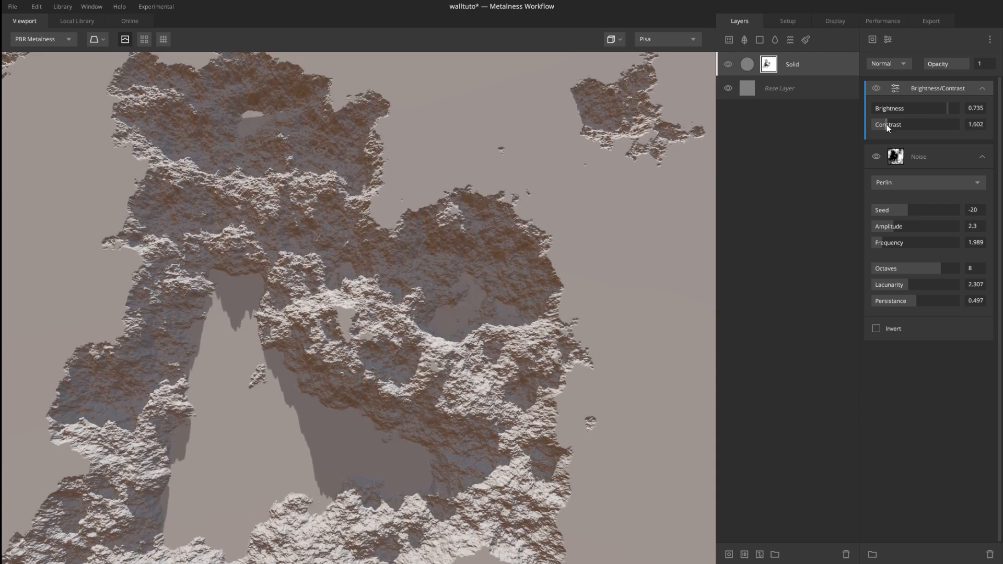
drag(346, 302, 440, 287)
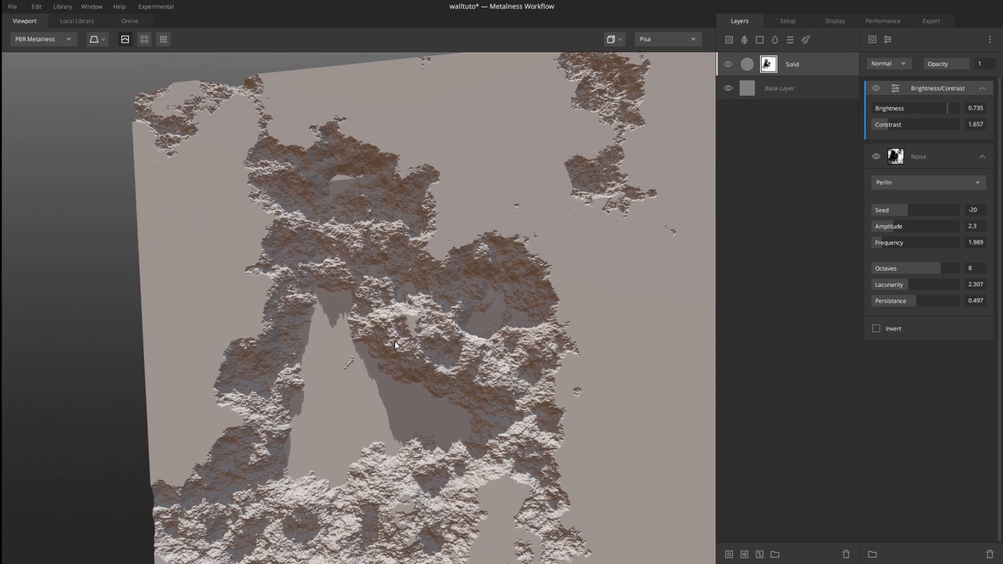
drag(394, 341, 356, 303)
Raise the modifier's contrast to 2.873 with the layer mask displayed, and return to the PBR Metalness display
key(m)
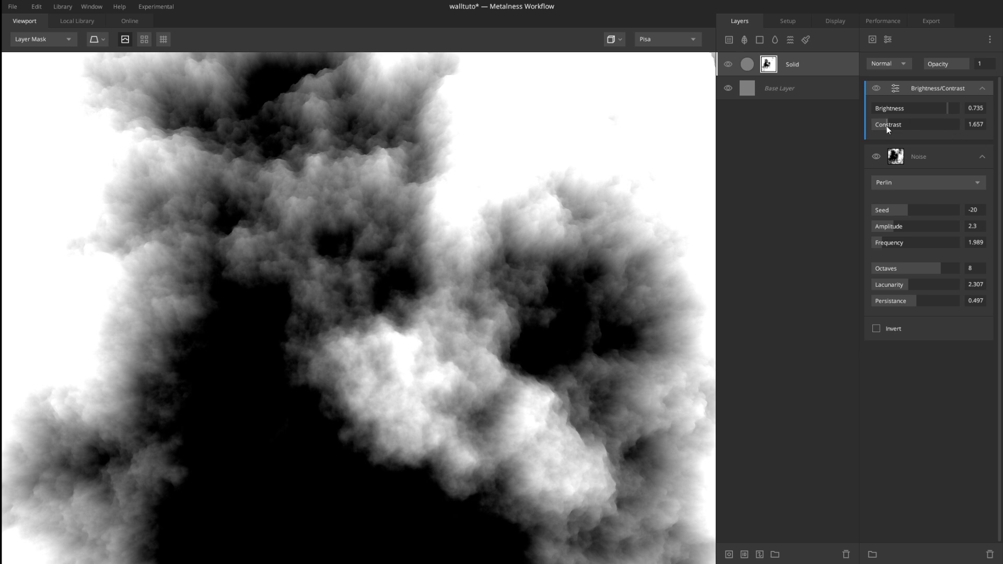
drag(886, 126, 897, 133)
scroll(483, 343, down, 2)
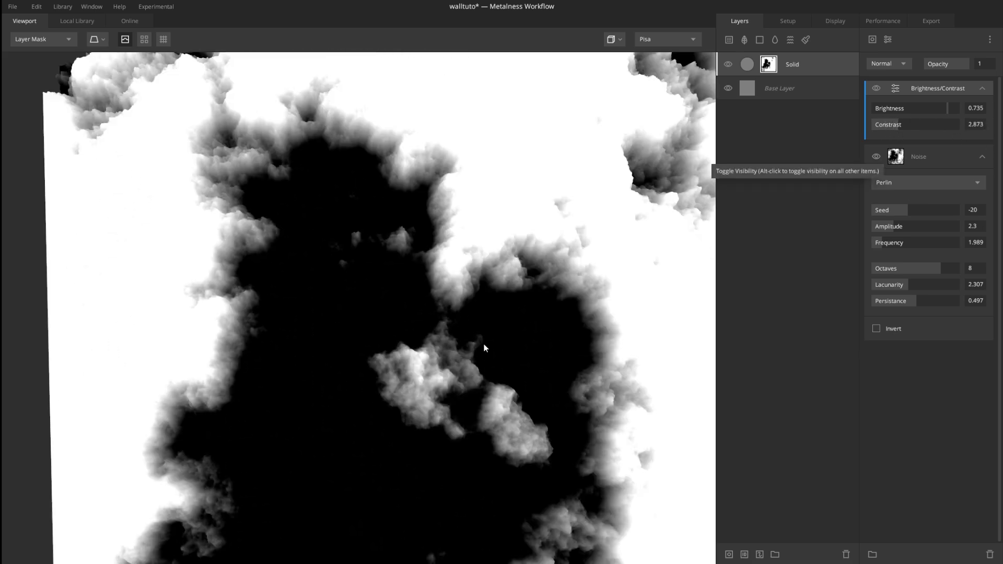
scroll(484, 344, down, 1)
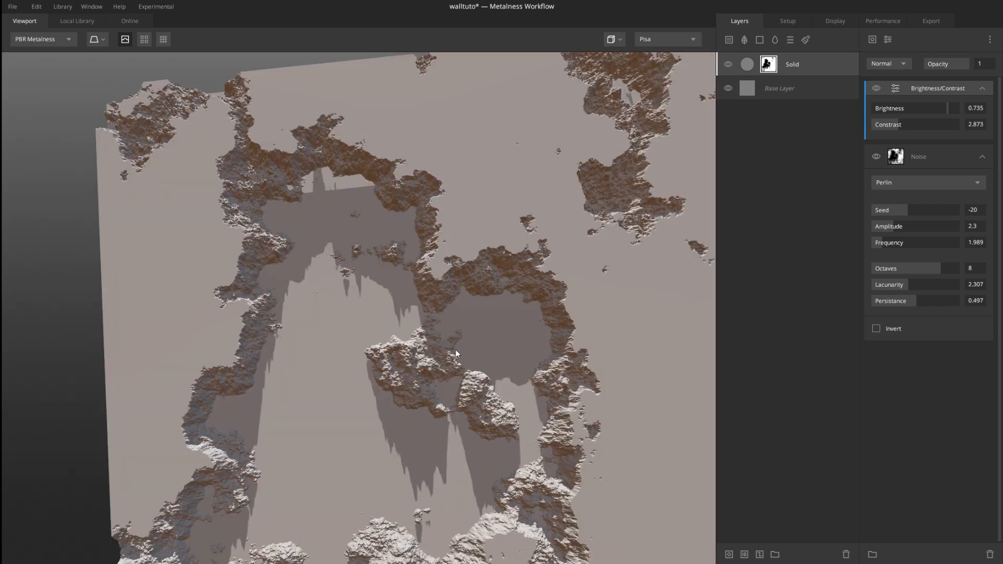
Set the Brightness/Contrast modifier's contrast to 1.989 and its brightness to 0.691
scroll(456, 354, up, 2)
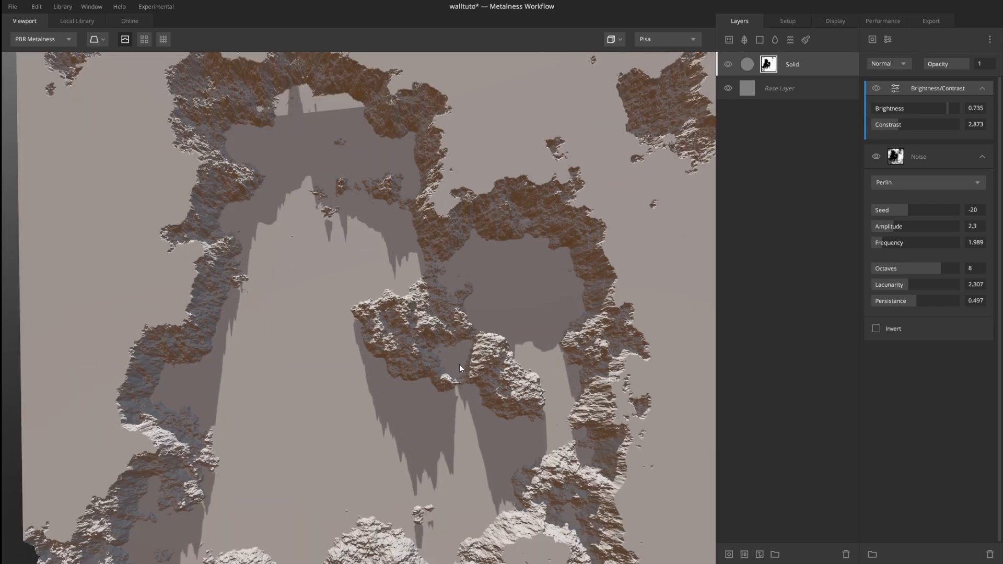
middle_drag(459, 368, 353, 349)
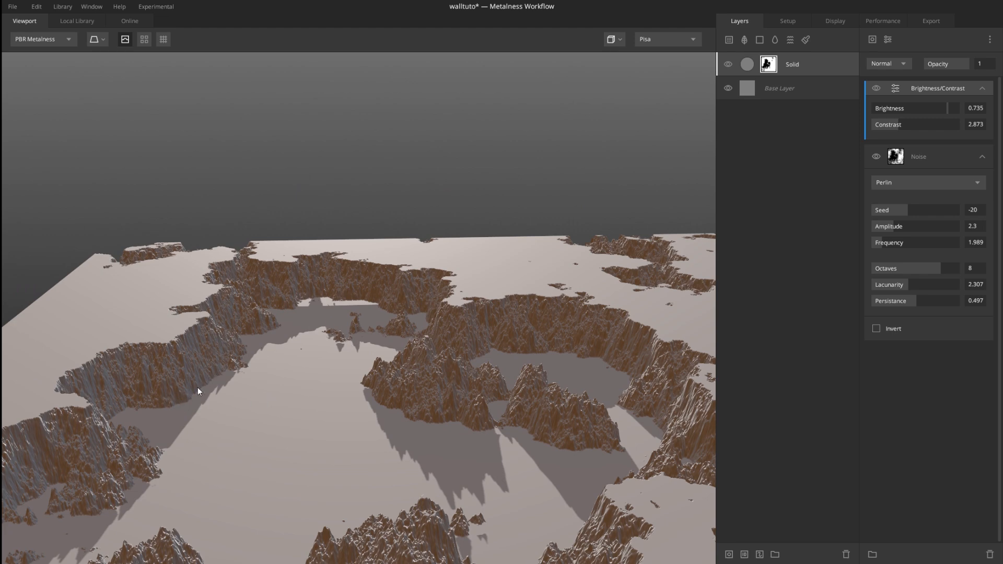
middle_drag(260, 364, 340, 395)
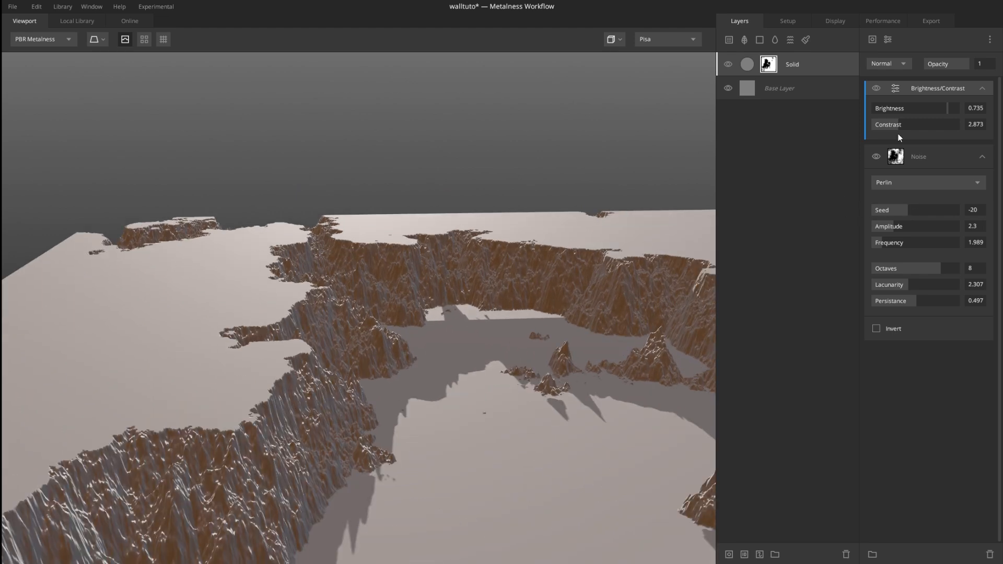
middle_drag(483, 317, 499, 327)
drag(896, 124, 889, 124)
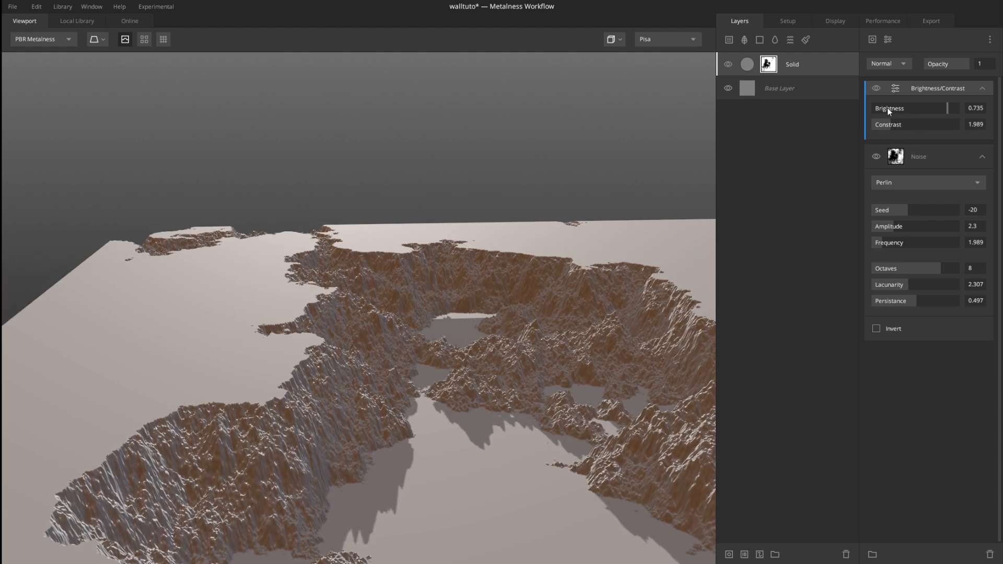
drag(939, 106, 946, 109)
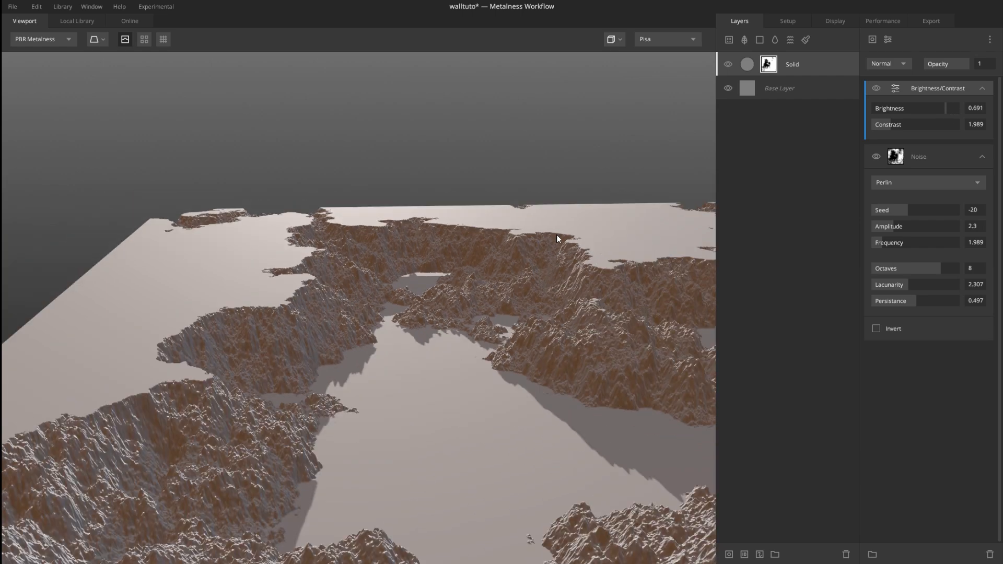
Set the mask noise's octaves to 8 and its persistance to 0.409
scroll(432, 380, up, 3)
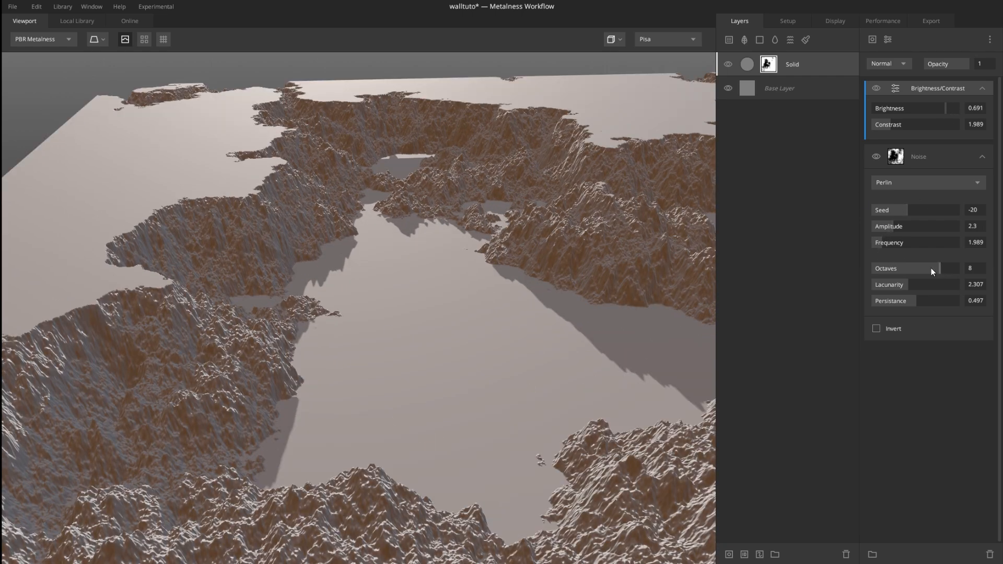
drag(931, 268, 939, 268)
drag(914, 309, 909, 308)
drag(622, 317, 519, 362)
drag(434, 237, 493, 172)
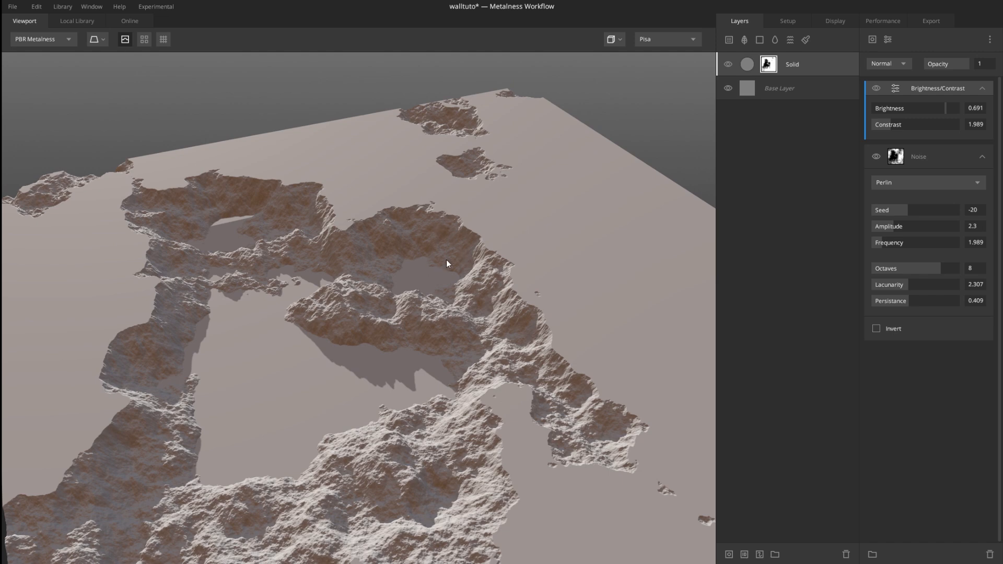
Add a second Solid layer and place it between the masked Solid layer and the base layer
drag(306, 280, 371, 279)
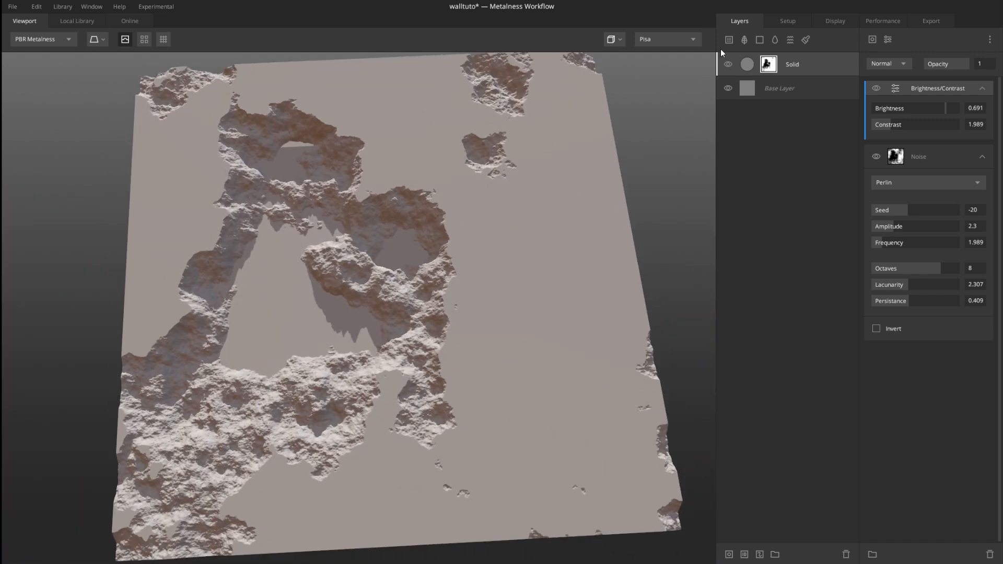
scroll(422, 227, up, 5)
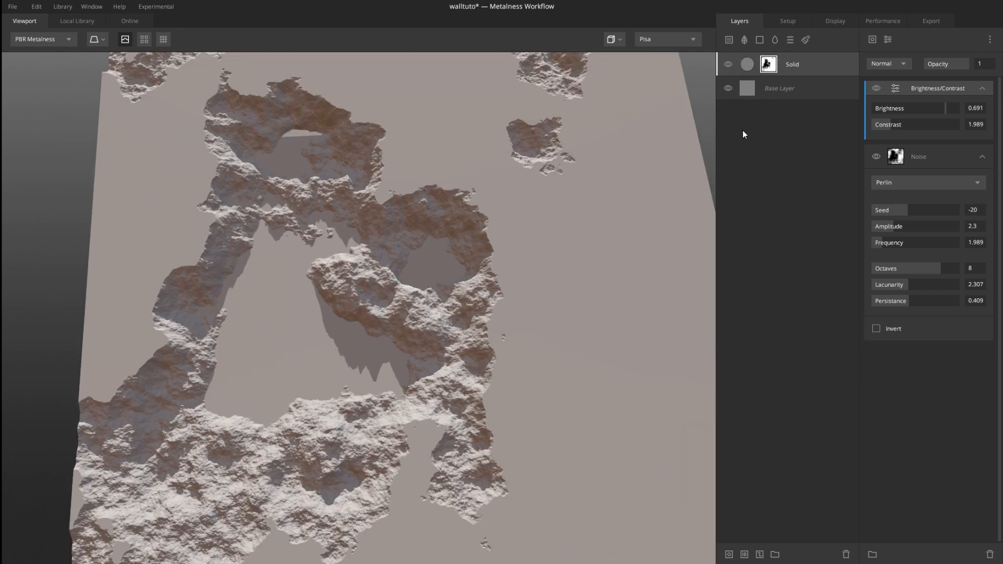
click(759, 40)
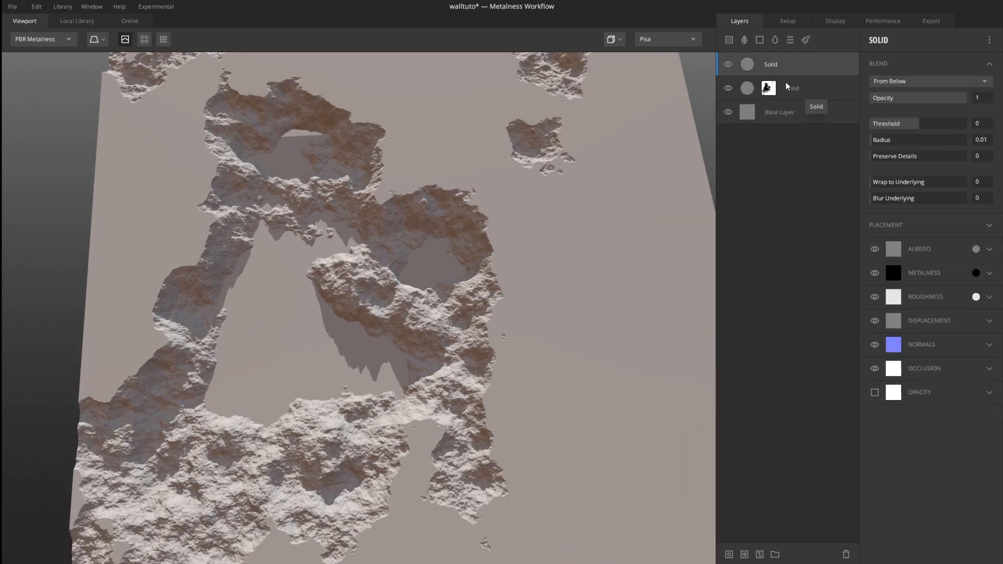
drag(751, 68, 749, 95)
Set the new Solid layer's blend threshold to 0.806
middle_drag(344, 351, 397, 281)
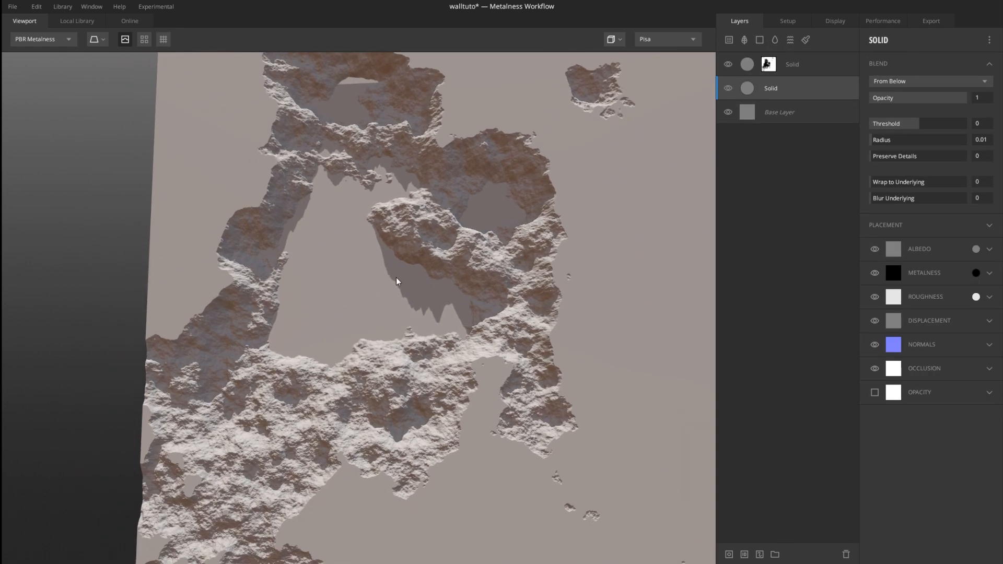
middle_drag(473, 250, 466, 319)
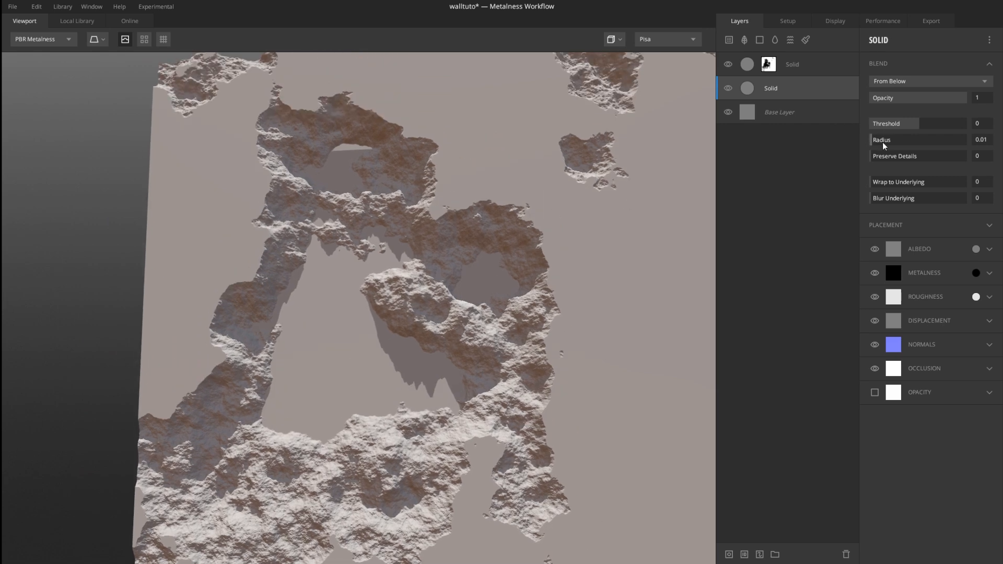
click(928, 124)
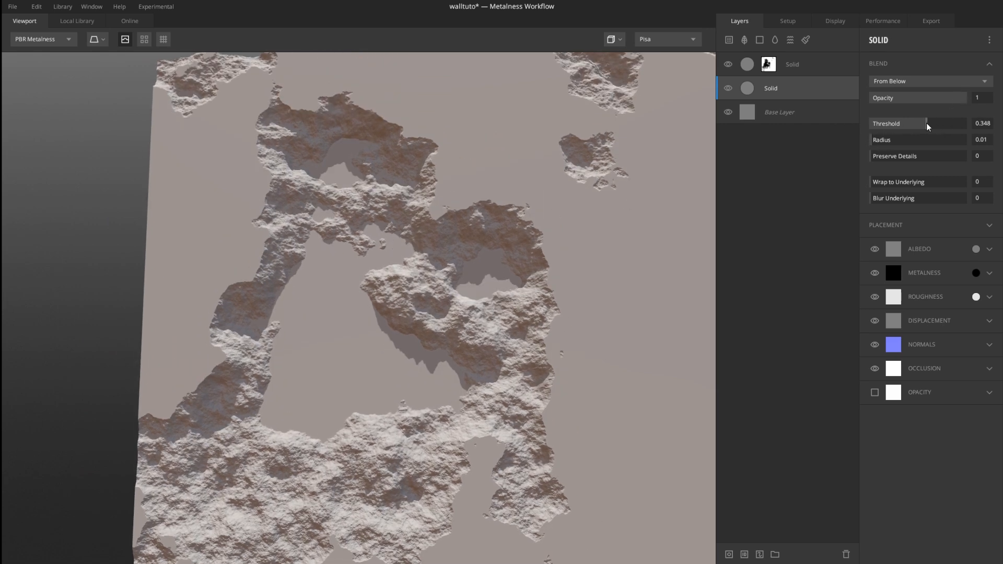
drag(929, 126, 939, 133)
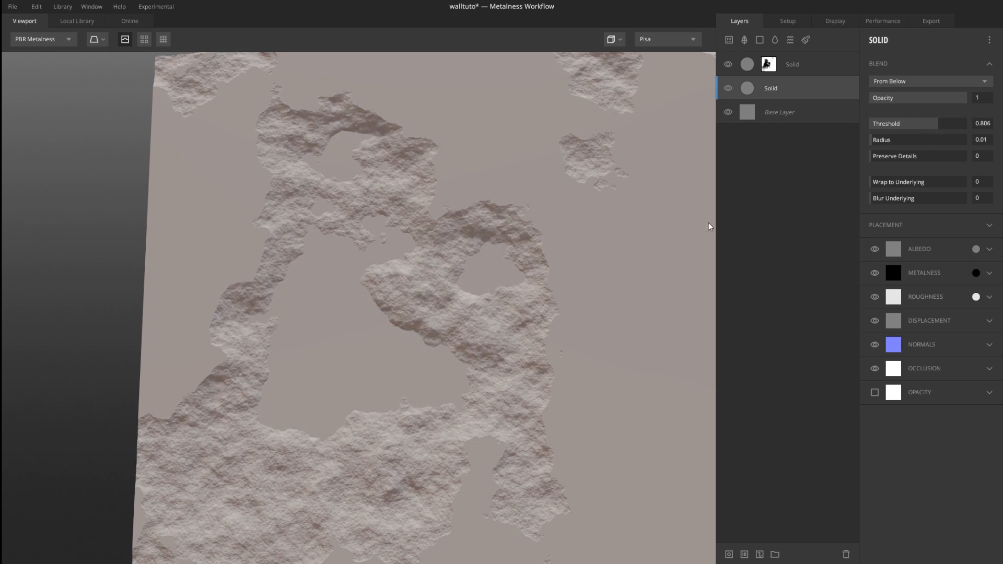
Set the contrast of the Brightness/Contrast modifier in the upper Solid layer's mask to 3.757
drag(553, 245, 475, 278)
scroll(475, 278, up, 3)
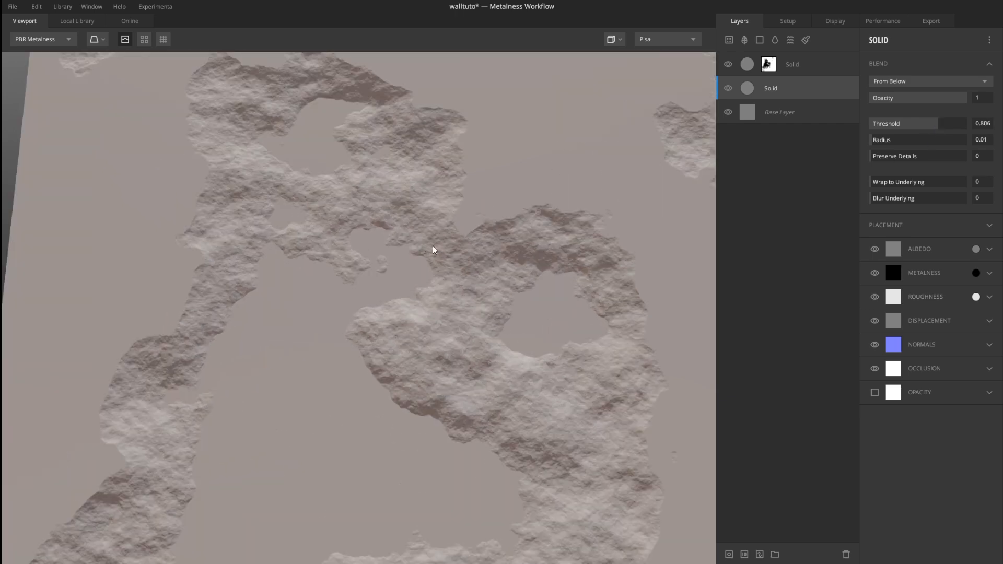
click(769, 65)
drag(471, 364, 496, 264)
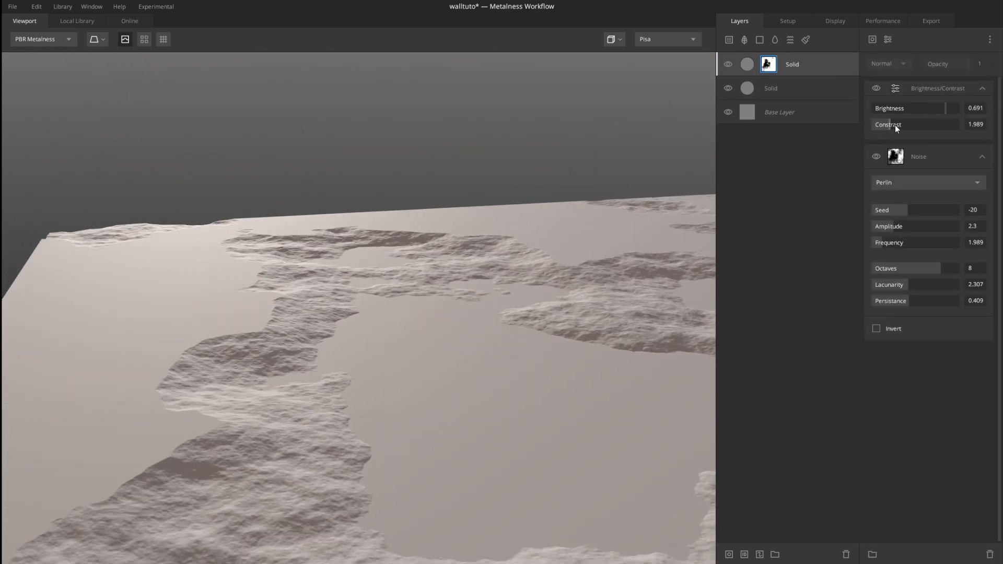
drag(895, 124, 905, 127)
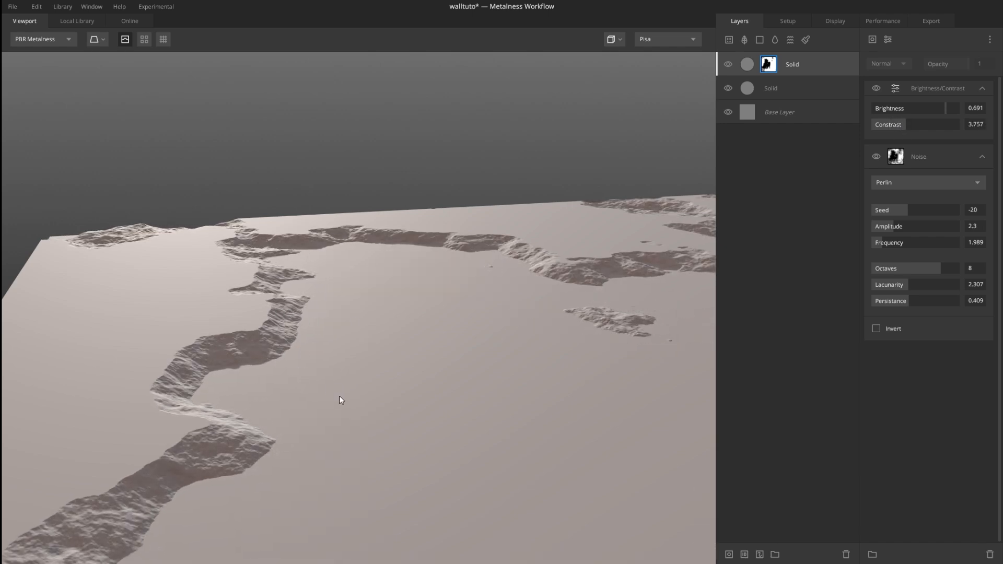
Set the Brightness/Contrast modifier in the upper Solid layer's mask to brightness 0.47 and contrast 5.58
mouse_move(324, 291)
mouse_down()
mouse_move(309, 421)
mouse_move(333, 299)
mouse_up()
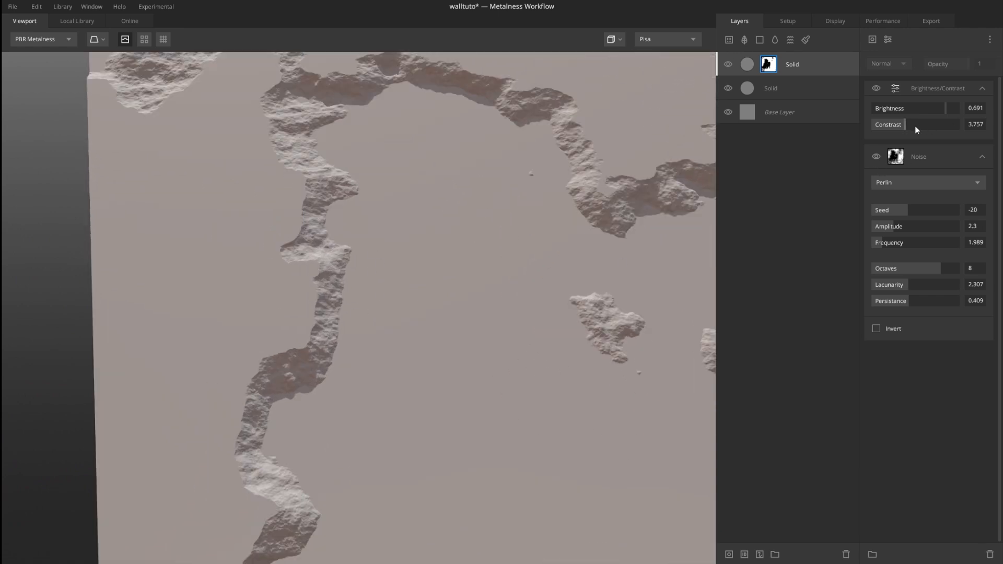
drag(899, 127, 932, 131)
scroll(549, 288, down, 5)
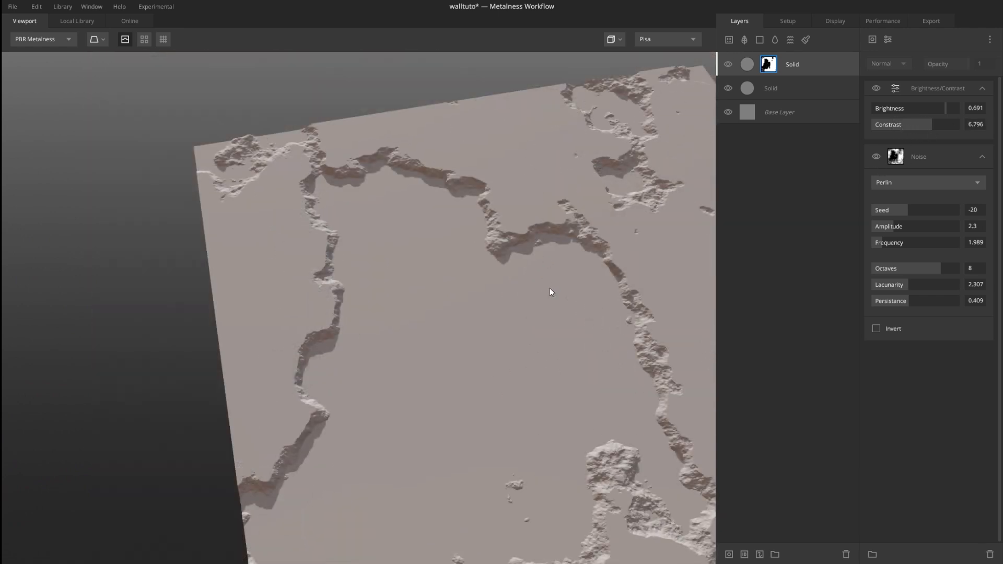
drag(550, 287, 543, 228)
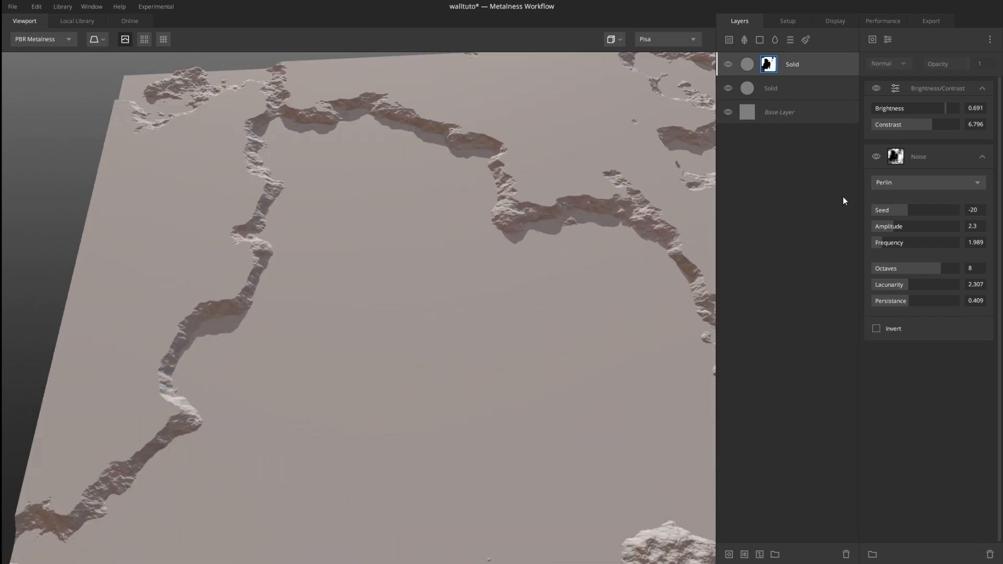
mouse_move(942, 109)
mouse_down()
mouse_move(910, 127)
mouse_move(921, 127)
mouse_up()
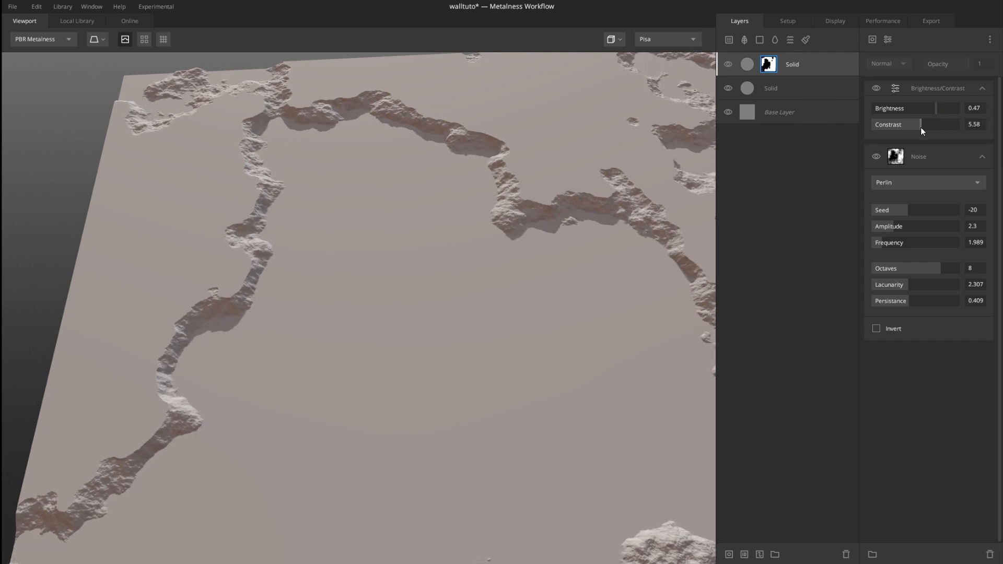
Compare the surface with the upper mask's Brightness/Contrast modifier off and on, and examine the edges of the damage
scroll(462, 250, down, 5)
drag(441, 243, 424, 296)
click(877, 89)
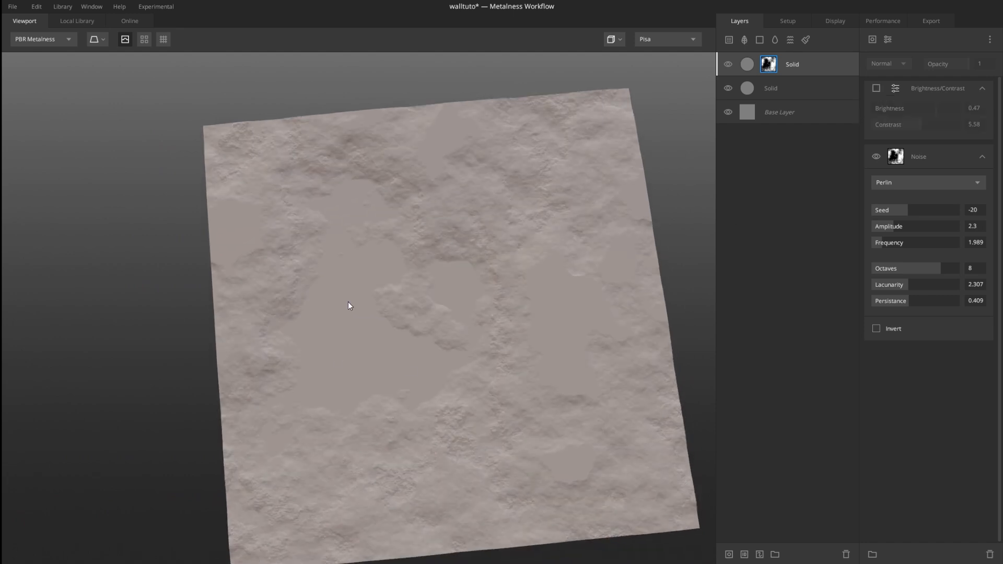
click(876, 88)
scroll(479, 246, up, 6)
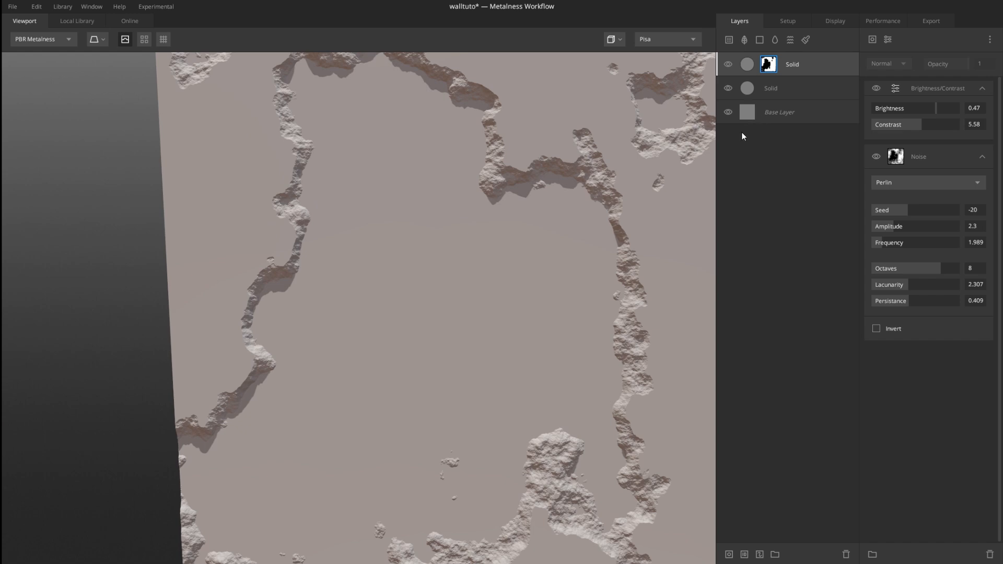
middle_drag(572, 250, 518, 216)
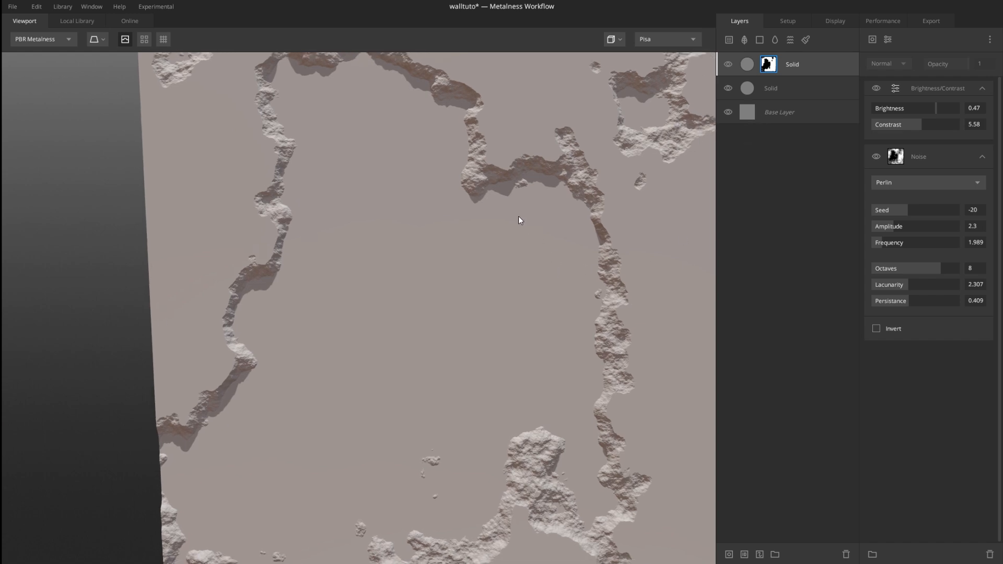
scroll(517, 243, down, 3)
scroll(519, 269, up, 3)
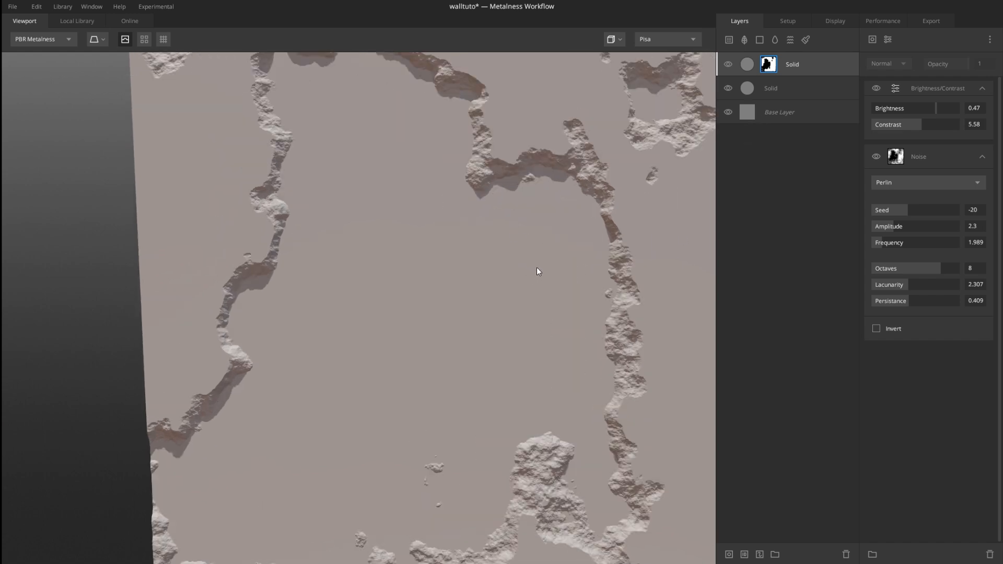
drag(542, 273, 496, 270)
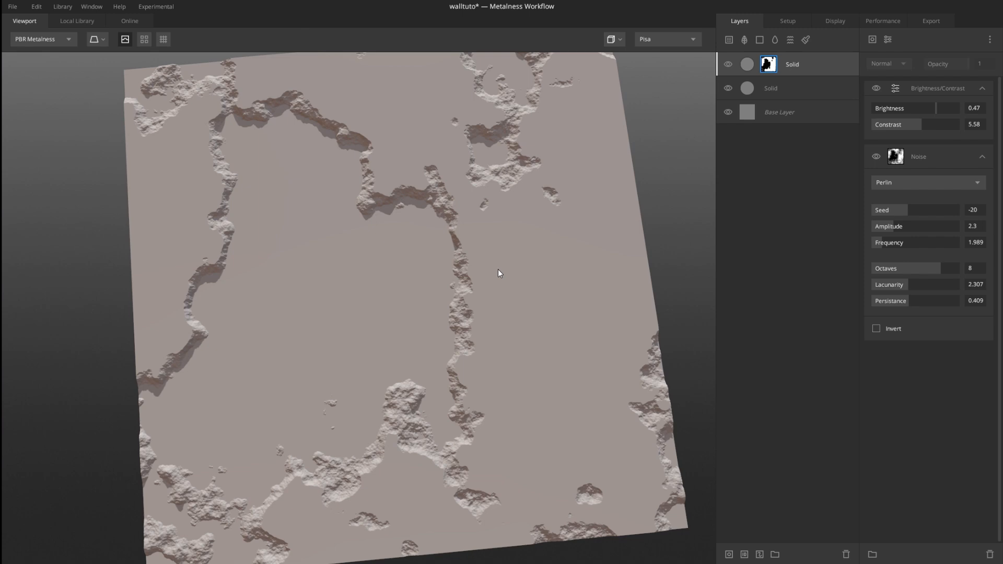
scroll(442, 253, up, 5)
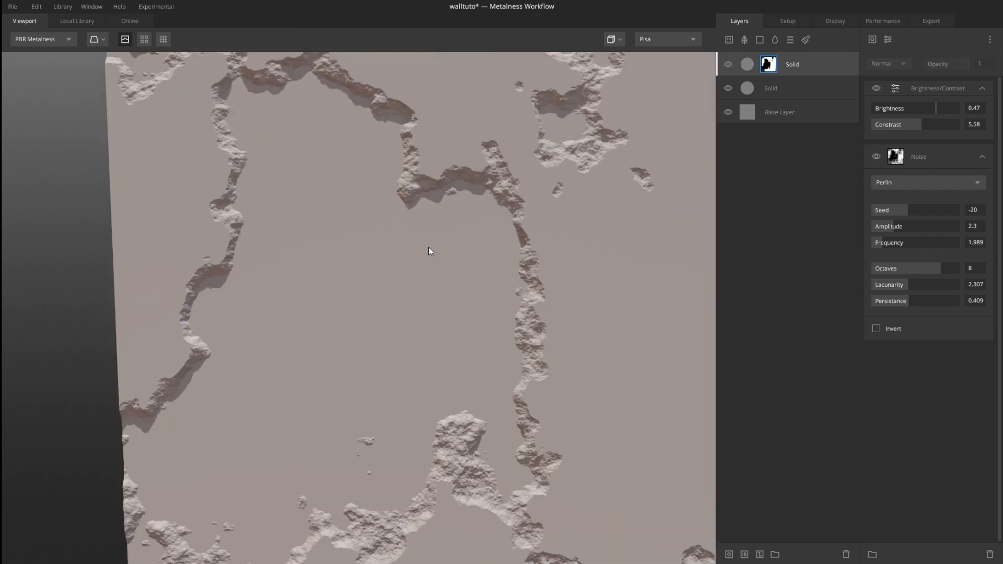
middle_drag(563, 205, 522, 245)
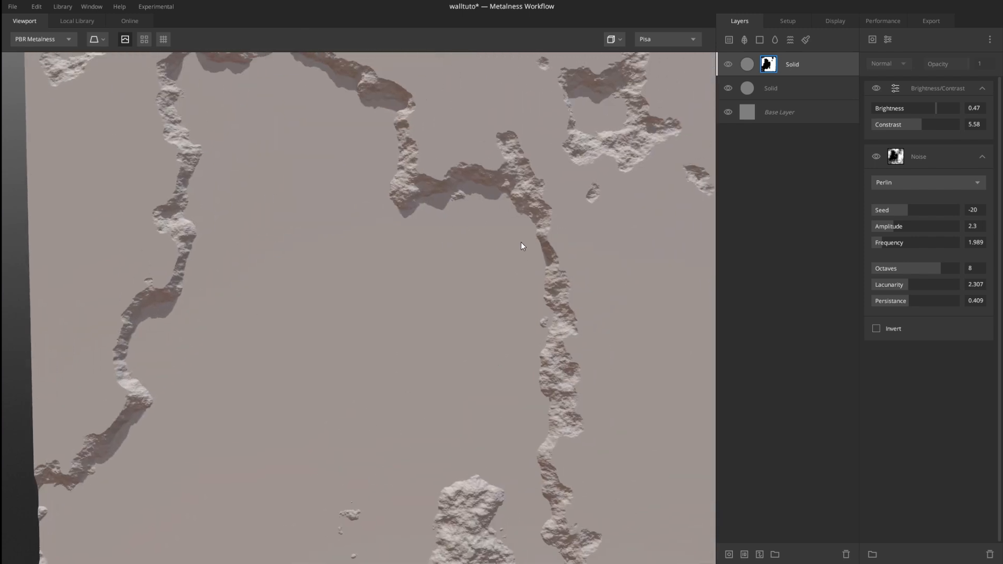
Add a mask to the lower Solid layer and give it a Perlin noise component
click(748, 92)
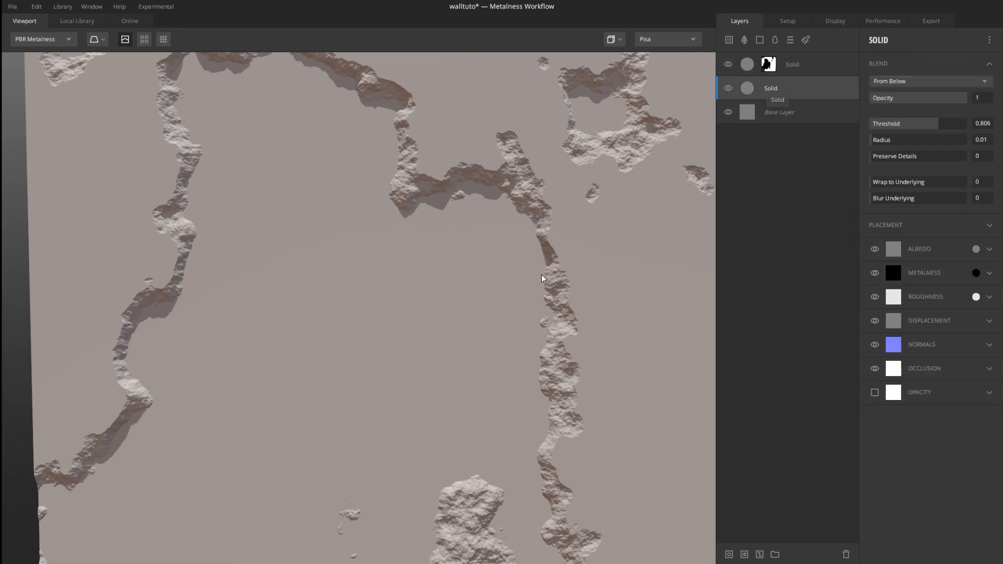
middle_drag(460, 297, 496, 247)
scroll(495, 246, up, 2)
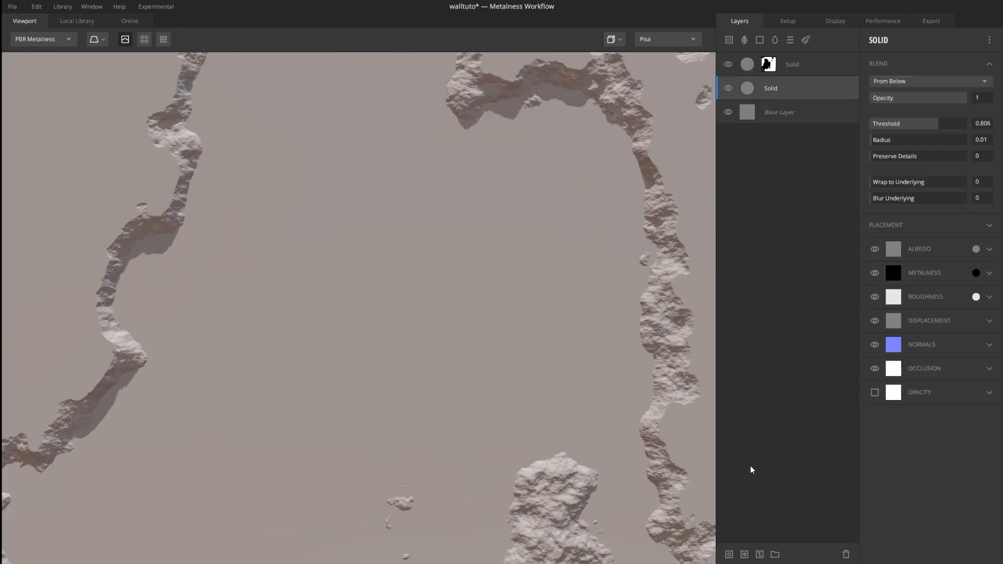
click(729, 554)
drag(556, 362, 525, 259)
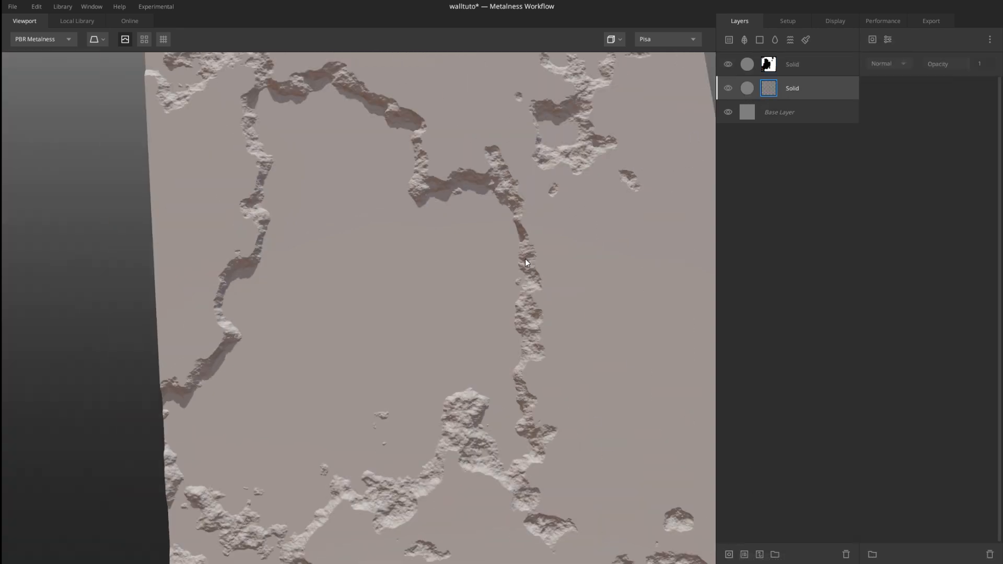
click(872, 40)
mouse_move(920, 84)
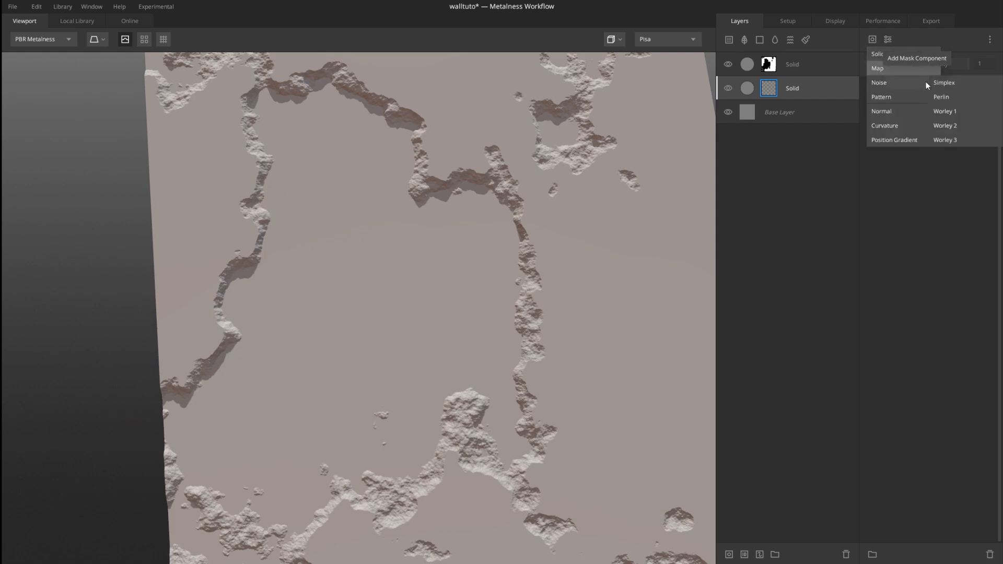
click(956, 98)
Display the layer mask and set its Perlin noise to seed 1, frequency 1.796, octaves 7 and lacunarity 2.177
mouse_move(418, 268)
mouse_down()
mouse_move(457, 253)
mouse_move(430, 246)
mouse_move(425, 274)
mouse_move(417, 223)
mouse_move(421, 272)
mouse_up()
key(m)
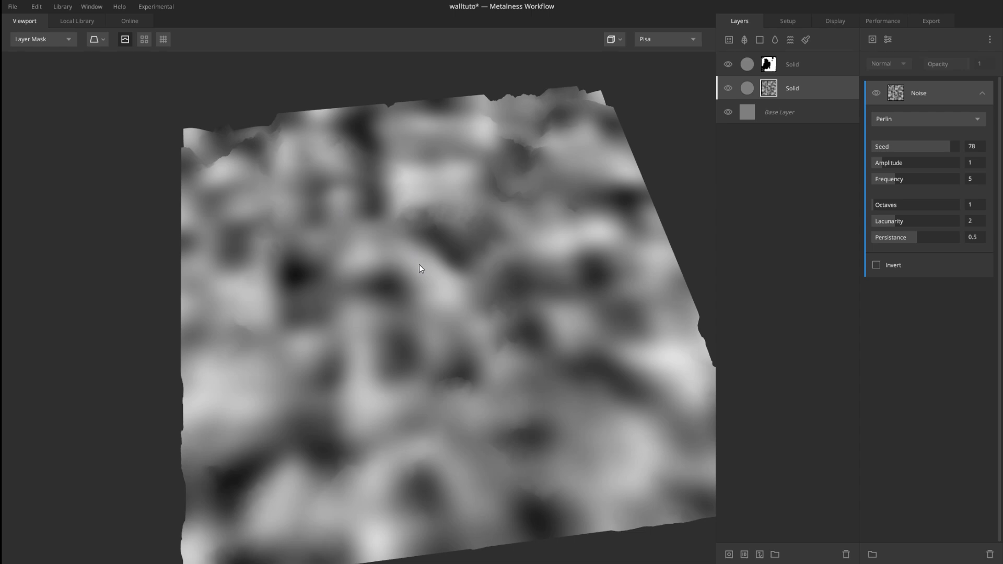
drag(945, 152, 898, 223)
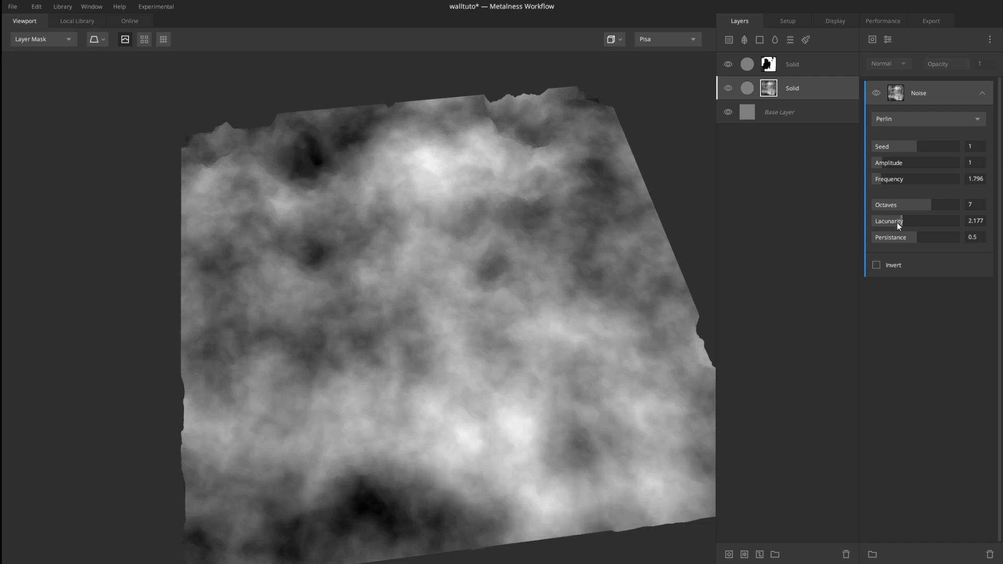
Set the lower mask noise's persistance to 0.586 and its seed to -20
drag(524, 315, 474, 244)
middle_drag(499, 244, 520, 271)
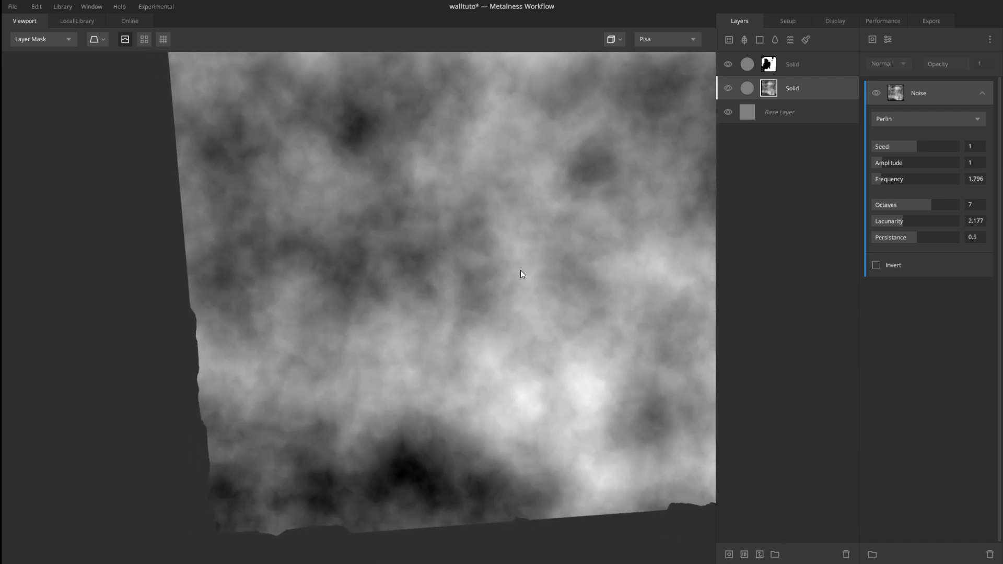
drag(917, 239, 921, 234)
drag(914, 142, 908, 148)
middle_drag(378, 266, 393, 316)
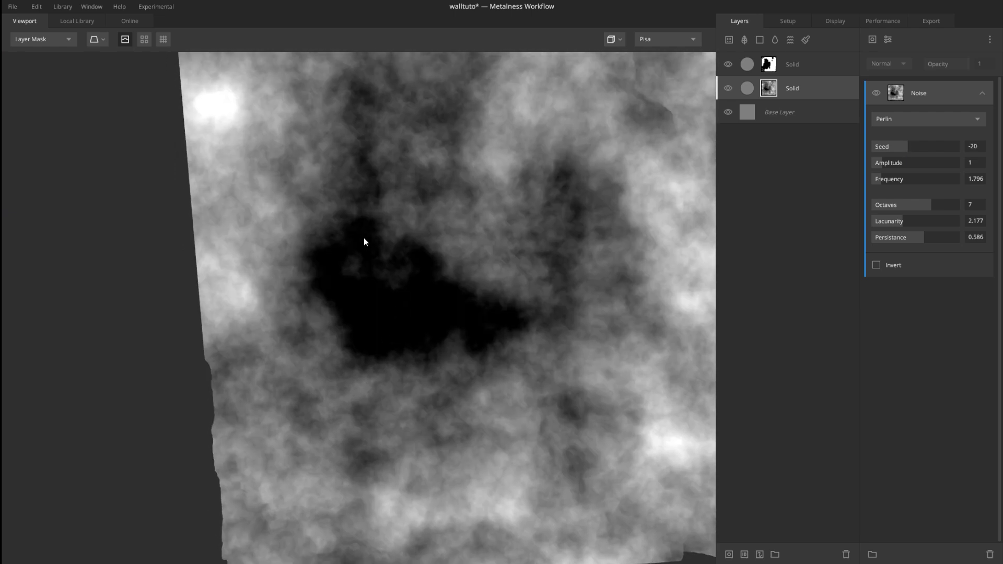
Return from the mask preview to the PBR Metalness view and examine the rough surface inside the damaged area
scroll(436, 318, down, 3)
key(m)
scroll(451, 309, up, 3)
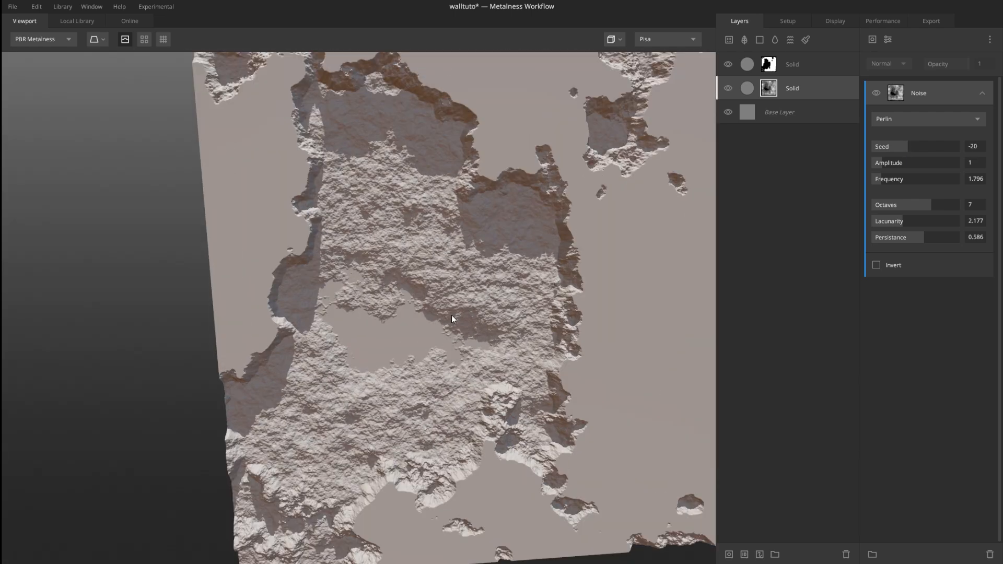
alt+drag(451, 315, 457, 284)
scroll(588, 204, up, 2)
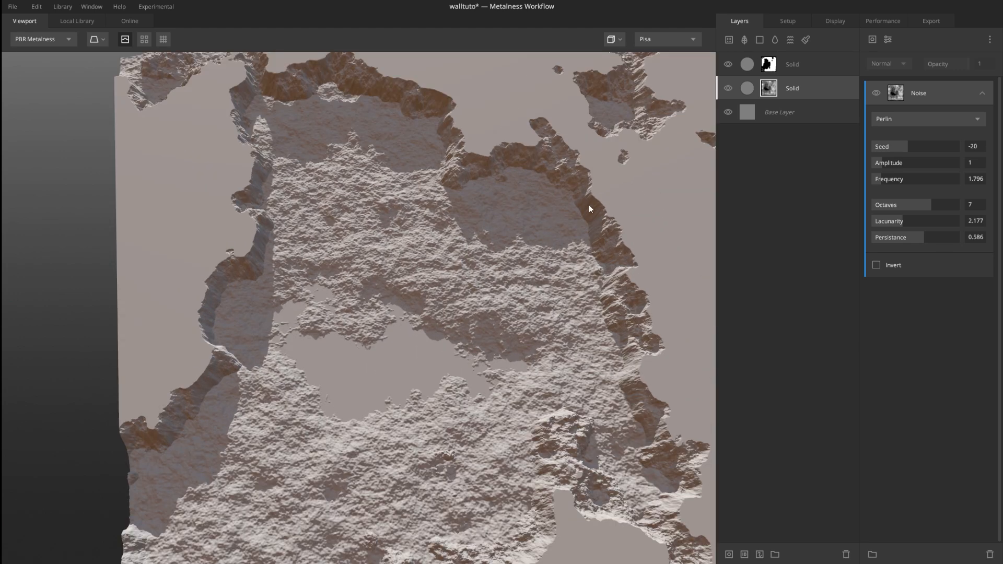
drag(541, 289, 332, 265)
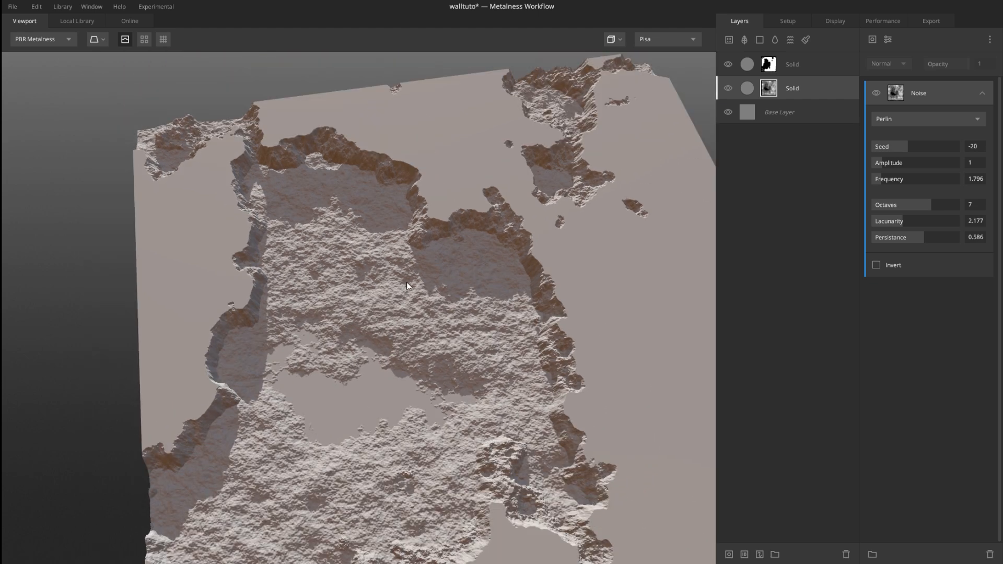
drag(447, 313, 452, 241)
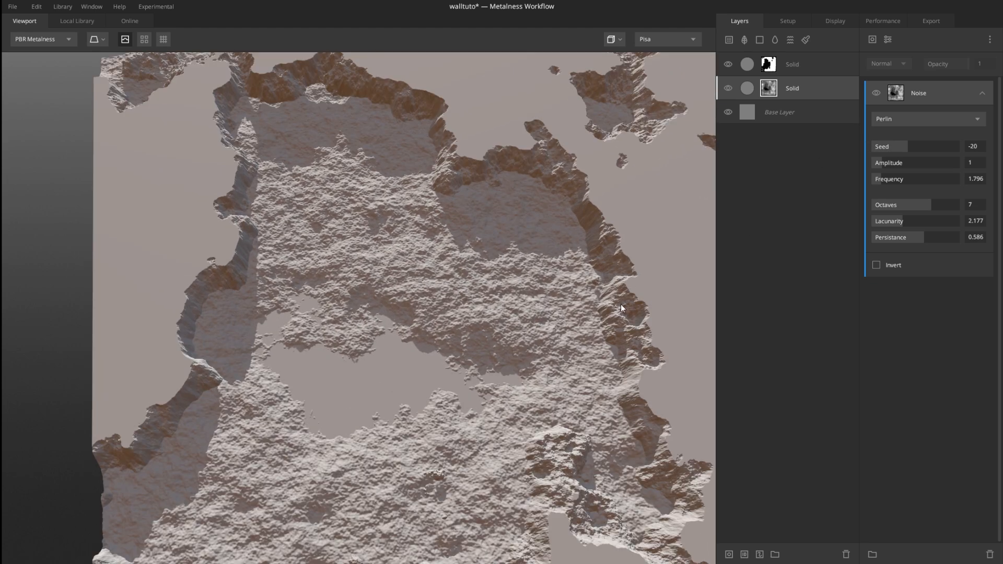
drag(620, 304, 468, 351)
Set the lower Solid layer's blend threshold to 1.463
click(748, 92)
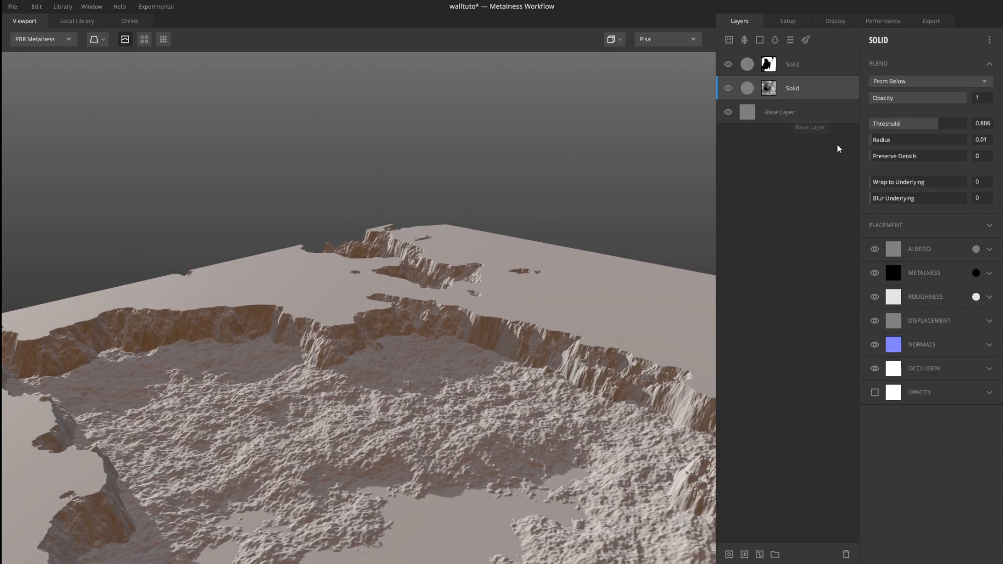
click(944, 126)
drag(944, 126, 954, 132)
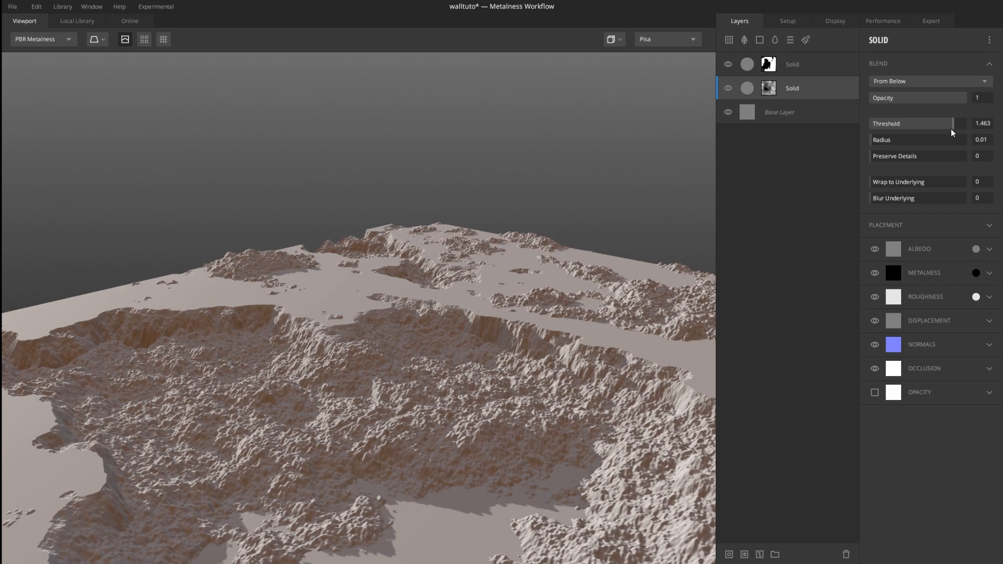
Examine from several angles how the lower Solid layer spreads through the damage and over the wall surface
drag(528, 294, 479, 247)
scroll(479, 267, down, 5)
drag(531, 302, 569, 201)
scroll(481, 318, up, 5)
scroll(526, 231, down, 5)
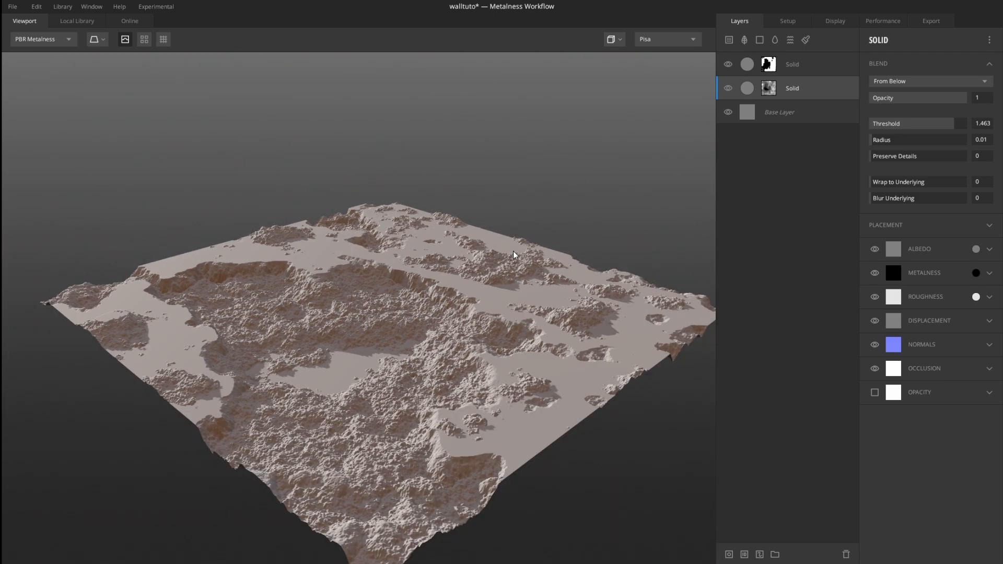
drag(525, 232, 519, 298)
scroll(524, 255, up, 5)
scroll(466, 230, down, 5)
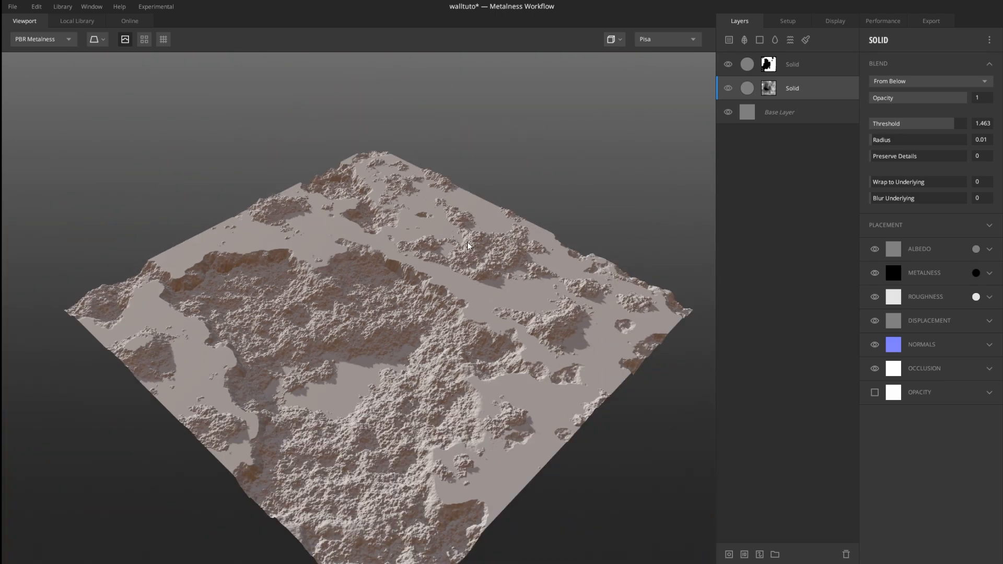
drag(465, 232, 457, 274)
scroll(458, 276, up, 5)
middle_drag(457, 277, 453, 235)
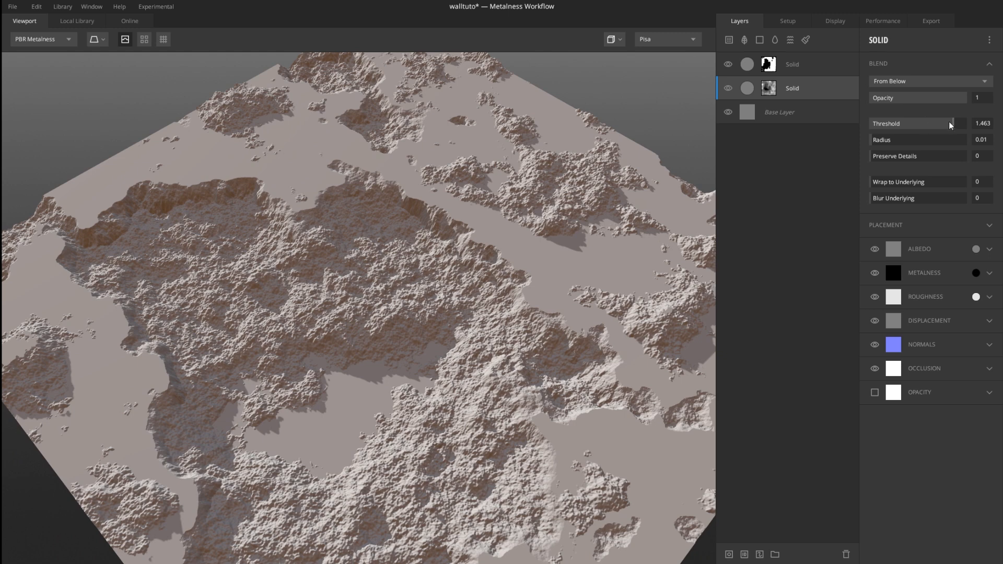
Reduce the lower Solid layer's blend threshold to 0.925 and check the damaged area
drag(951, 126, 940, 127)
scroll(583, 262, down, 5)
drag(584, 261, 523, 313)
scroll(417, 209, up, 8)
scroll(433, 231, down, 4)
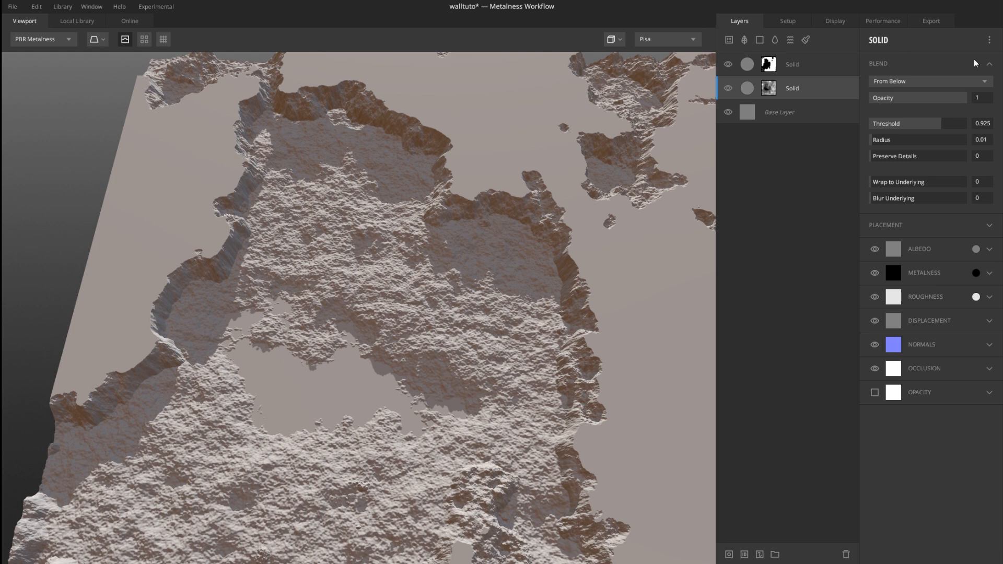
Add a Brightness/Contrast modifier to the lower Solid layer's mask and set its brightness to about 0.249
click(768, 88)
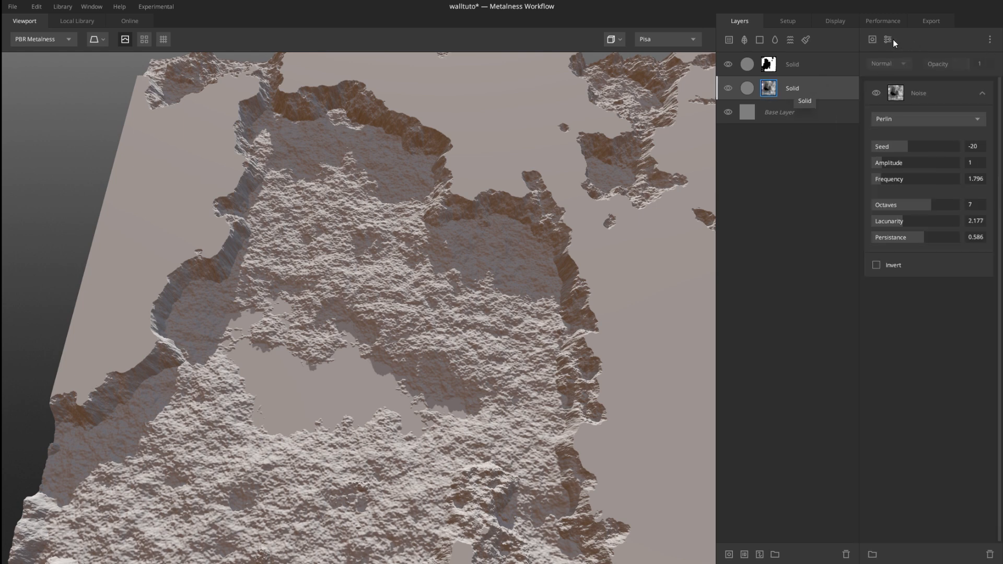
click(889, 39)
click(933, 52)
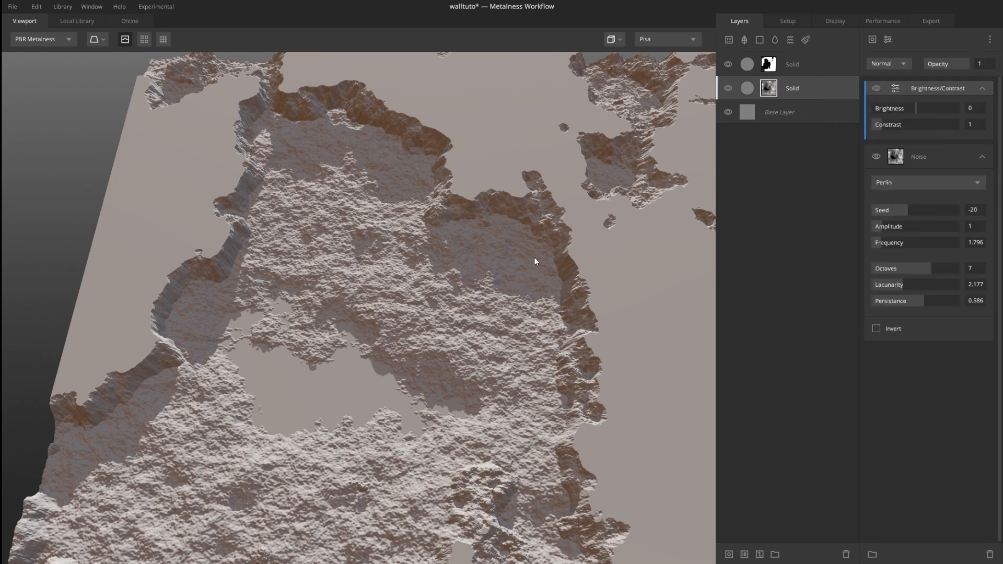
scroll(522, 276, up, 2)
drag(918, 106, 926, 112)
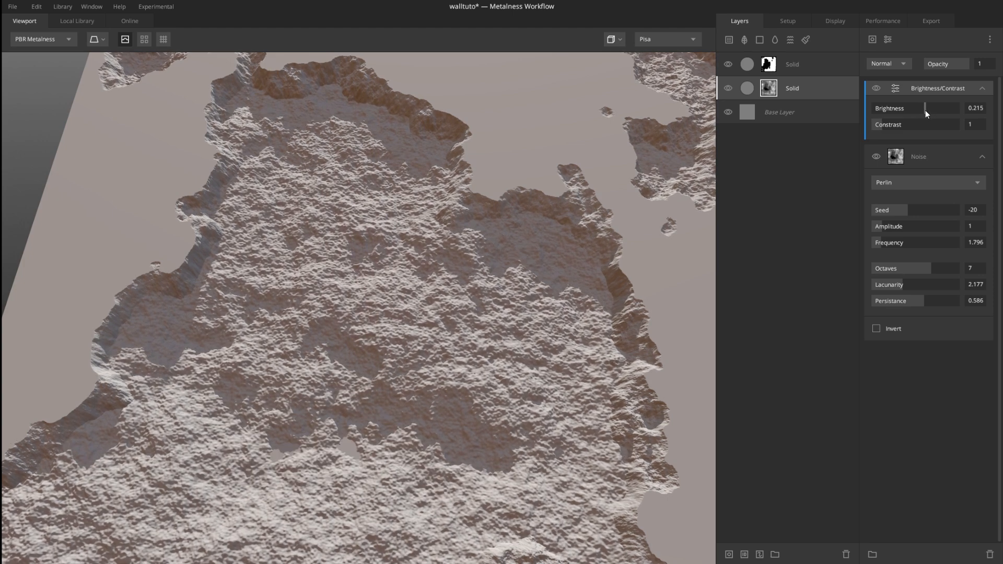
Fine-tune the brightness of the lower Solid layer's mask modifier to 0.414
drag(654, 199, 515, 230)
scroll(649, 231, down, 5)
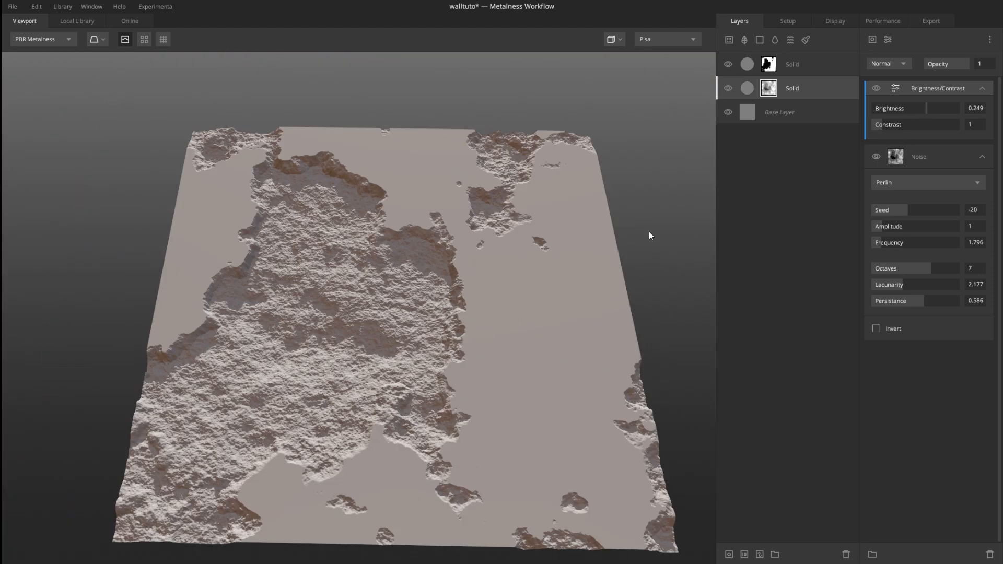
scroll(552, 227, up, 2)
mouse_move(930, 107)
mouse_down()
mouse_move(901, 105)
mouse_move(926, 108)
mouse_up()
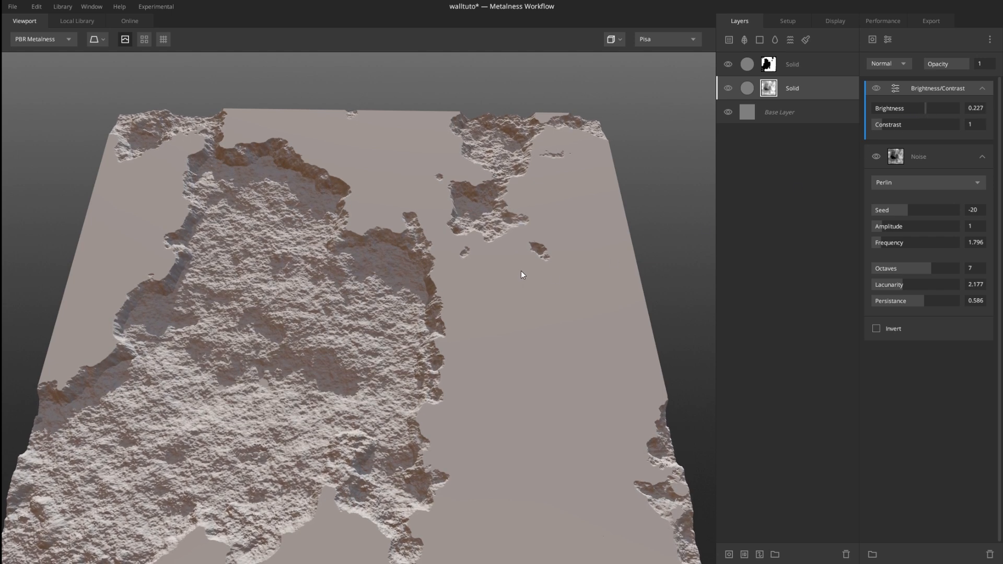
scroll(381, 316, up, 2)
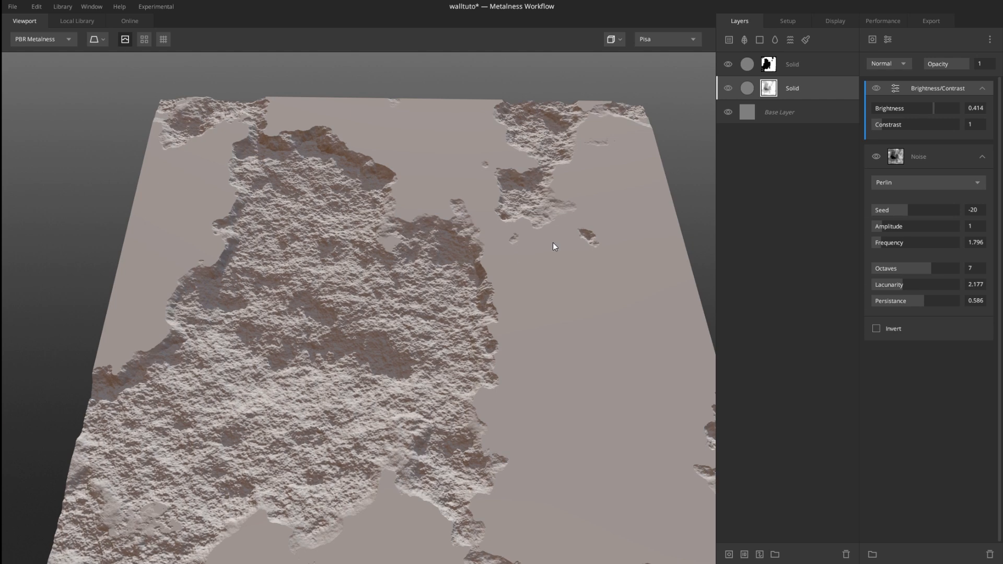
Adjust the Brightness/Contrast modifier on the lower Solid layer's mask to brightness 0.403 and contrast 1.381
drag(933, 105, 887, 130)
scroll(375, 343, up, 3)
key(ctrl+z)
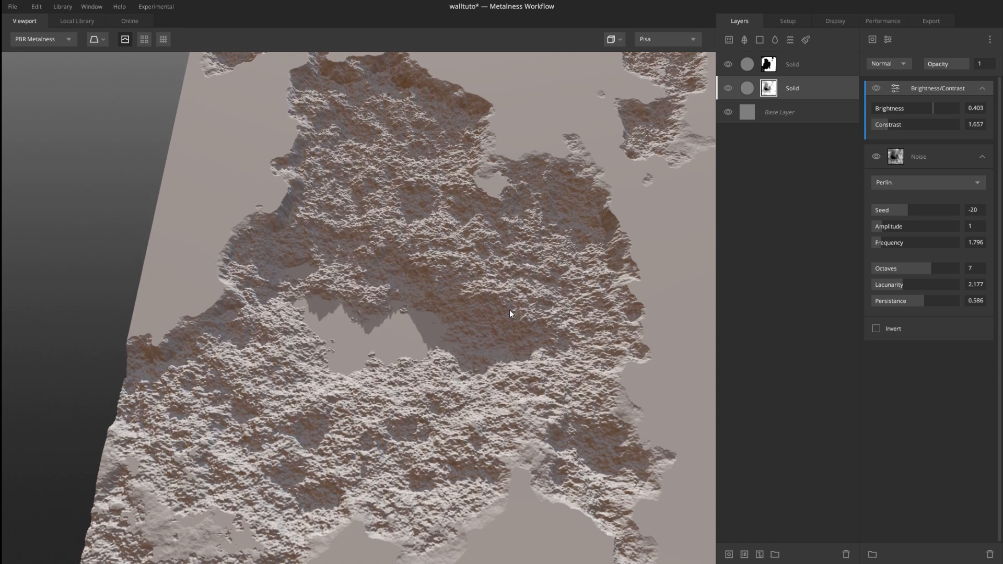
key(ctrl+z)
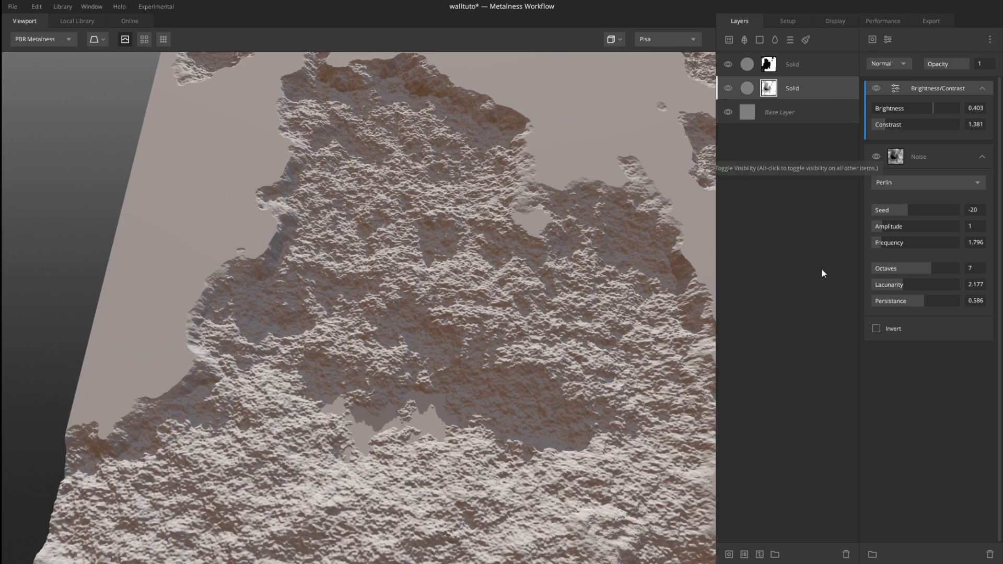
Try stronger noise amplitudes on the lower Solid layer's mask and go back to an amplitude of 1.271
drag(883, 226, 842, 162)
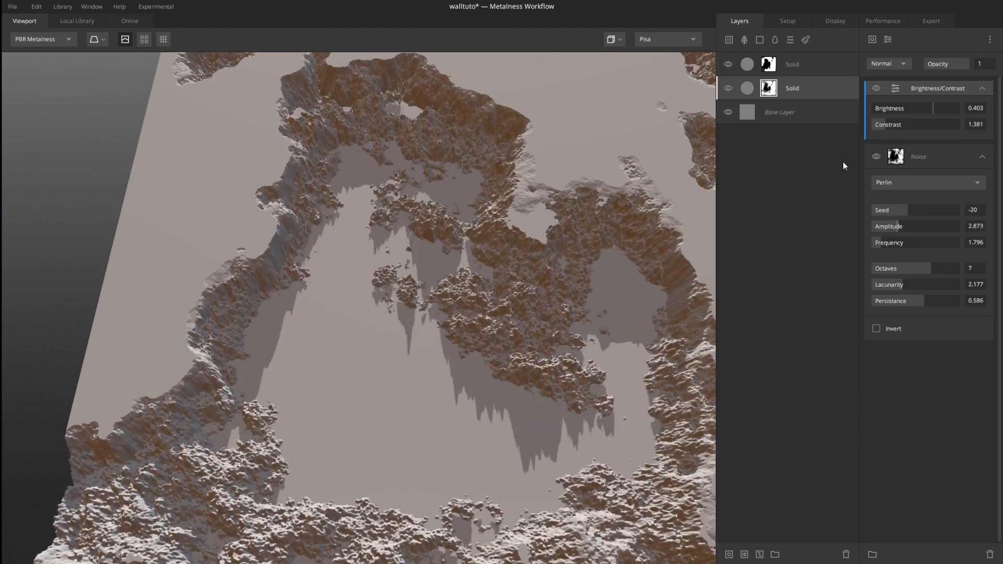
click(747, 93)
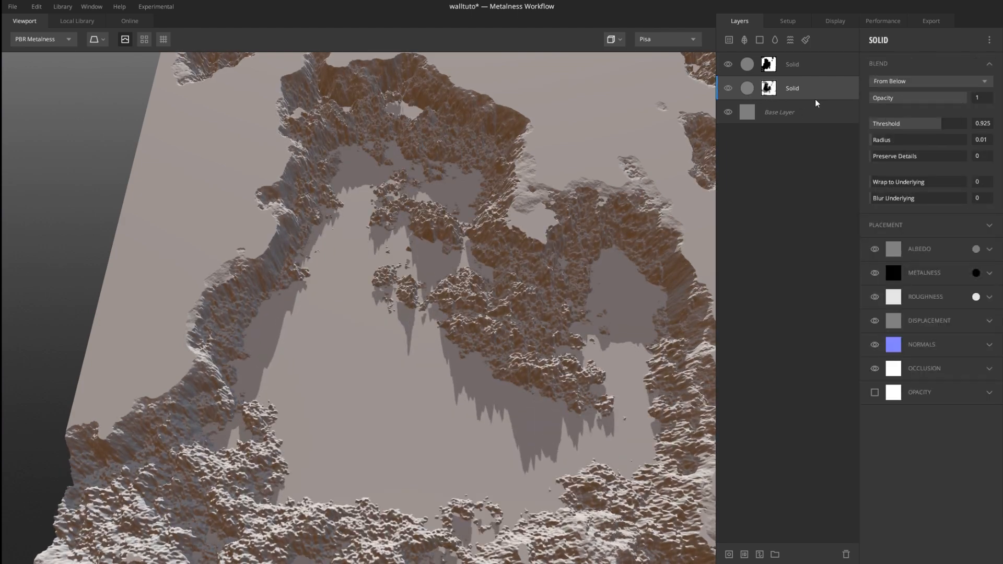
click(773, 91)
click(902, 228)
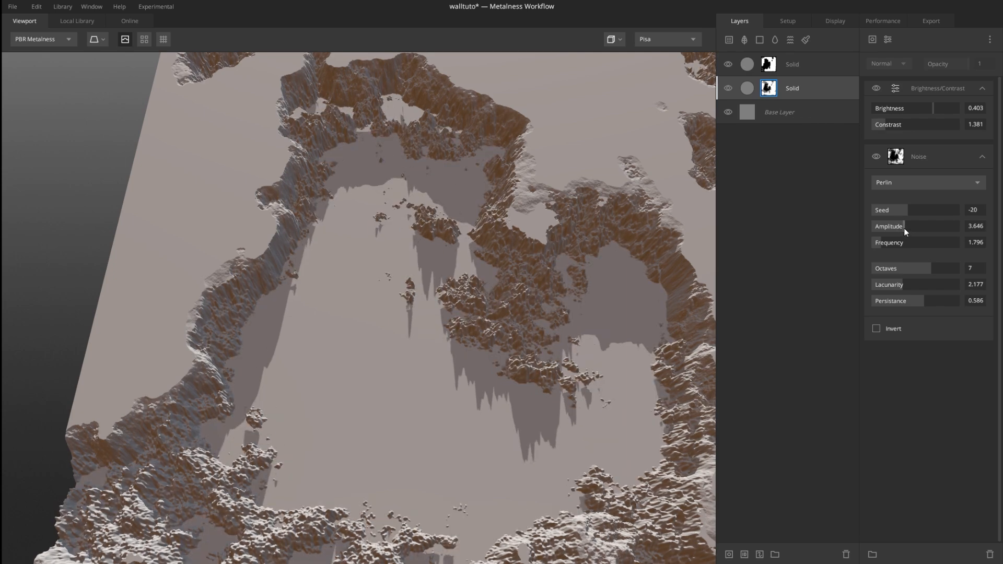
click(609, 277)
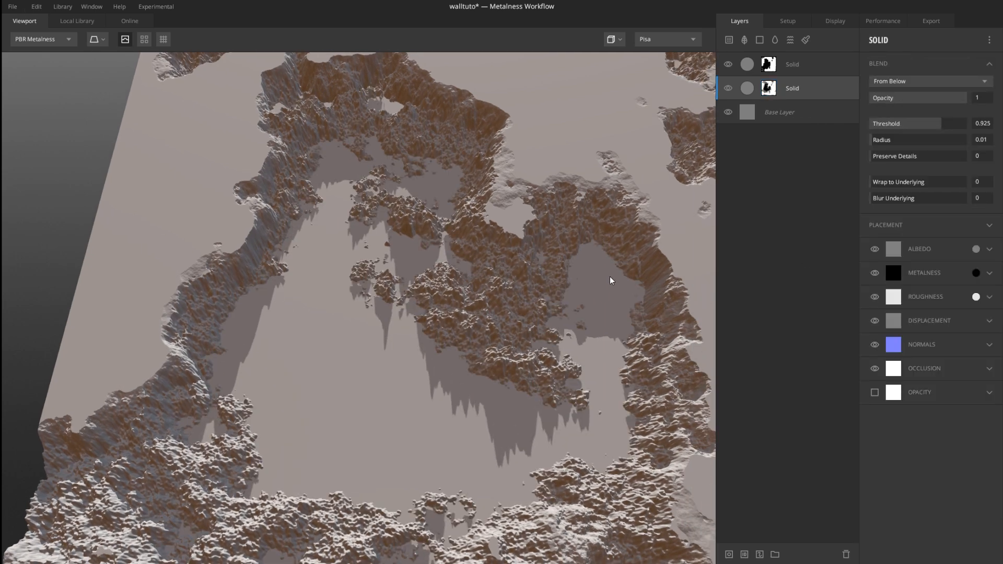
key(ctrl+z)
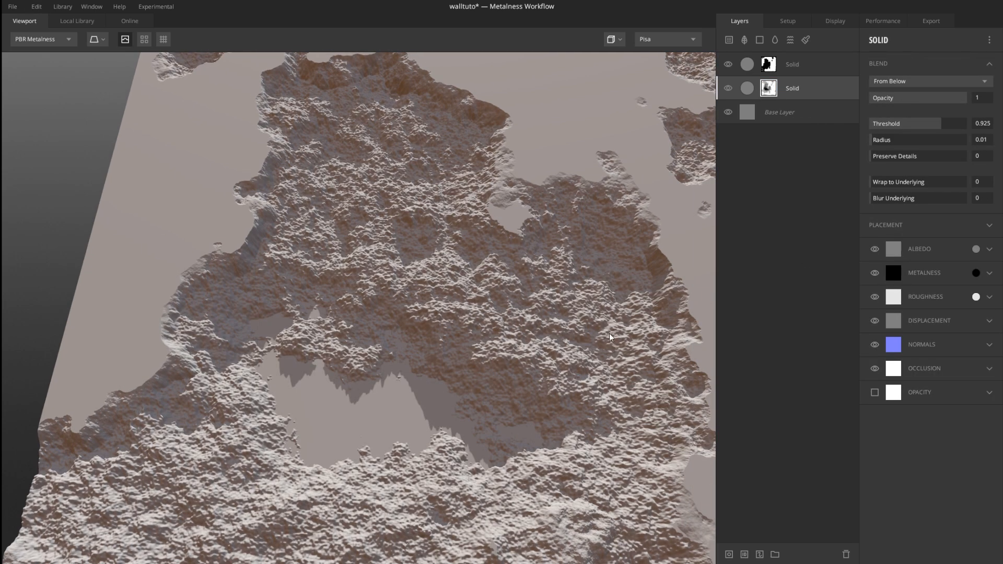
Display the lower Solid layer's mask on the surface and set its noise lacunarity to 1.923
drag(609, 337, 476, 406)
key(m)
scroll(479, 211, up, 2)
drag(480, 215, 541, 256)
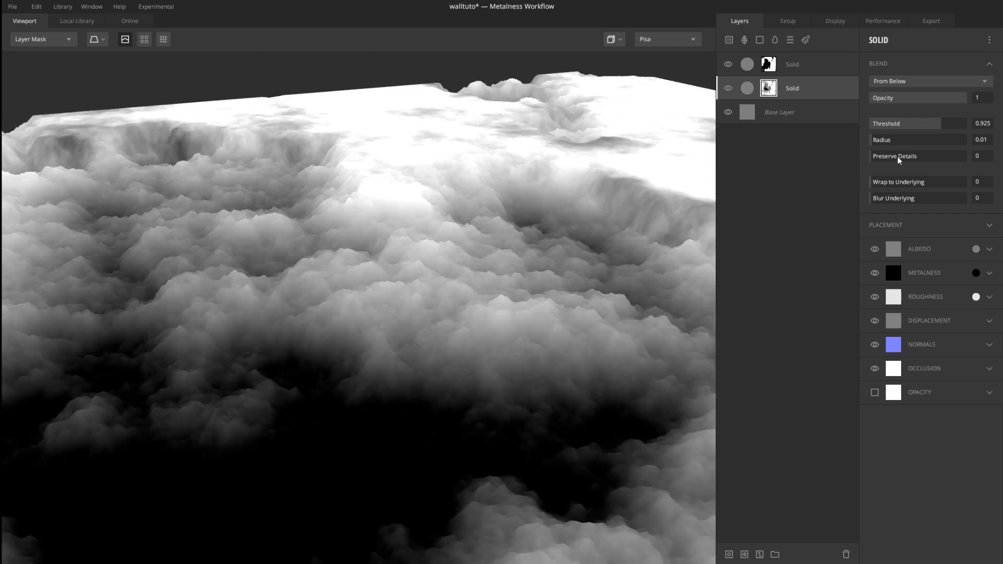
click(770, 88)
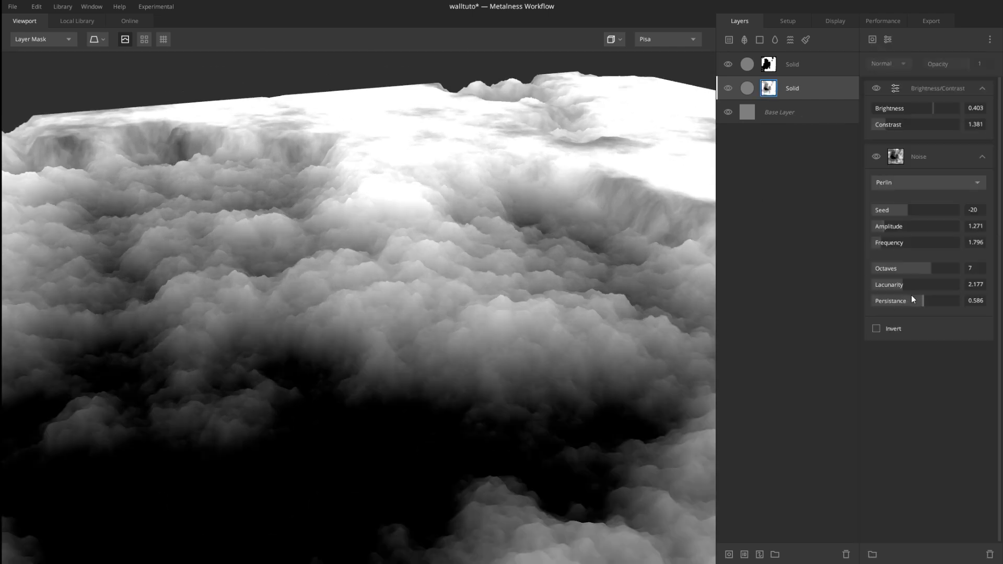
drag(901, 288, 891, 287)
scroll(481, 300, down, 4)
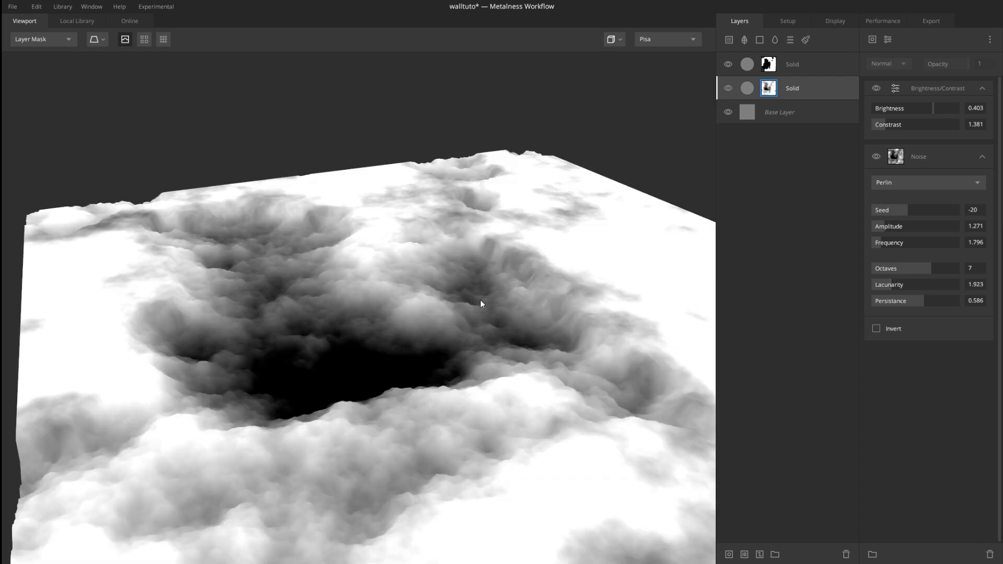
Try a mask brightness of 0.58 on the lower Solid layer and return it to 0.425
drag(480, 300, 679, 209)
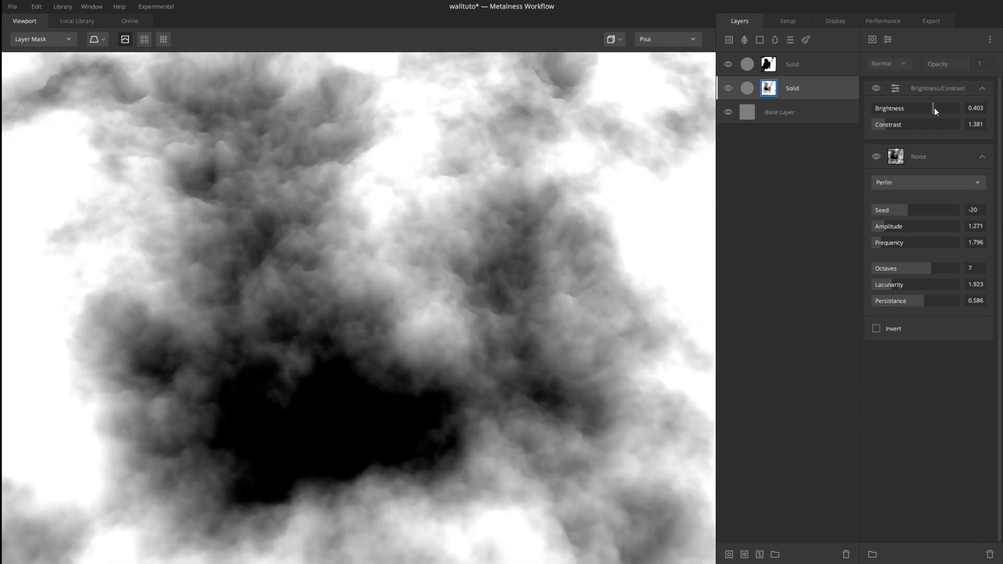
drag(934, 108, 942, 109)
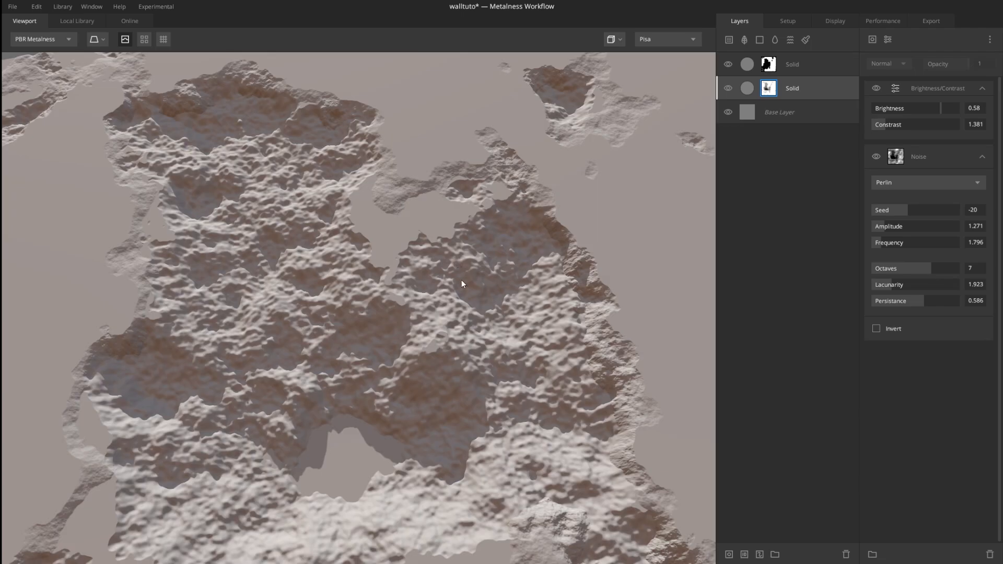
drag(462, 280, 411, 346)
key(ctrl+z)
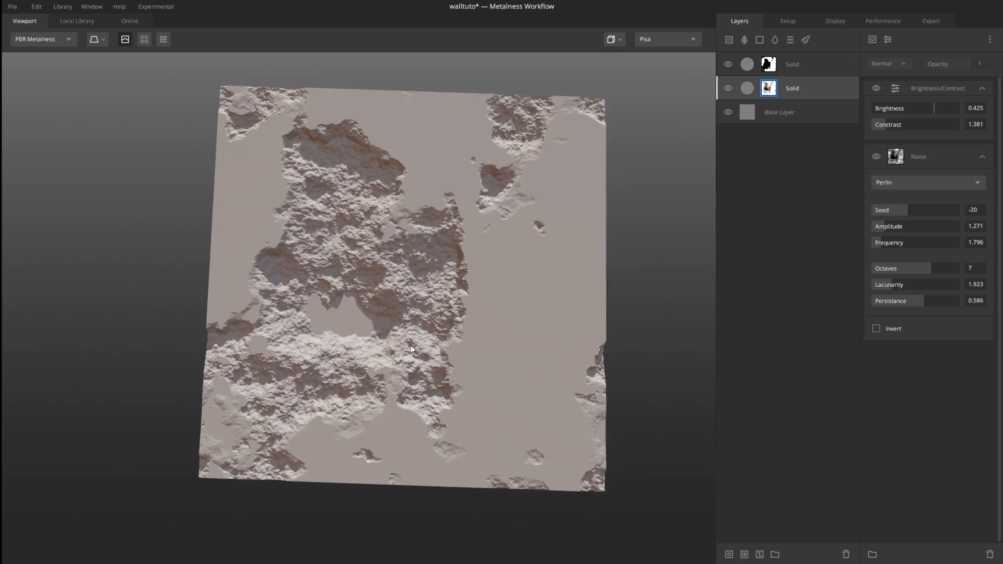
Examine the damaged area from near and far, especially the hole in the rough lower layer
middle_drag(411, 346, 408, 313)
right_drag(408, 312, 418, 280)
middle_drag(418, 282, 413, 318)
right_drag(412, 318, 444, 261)
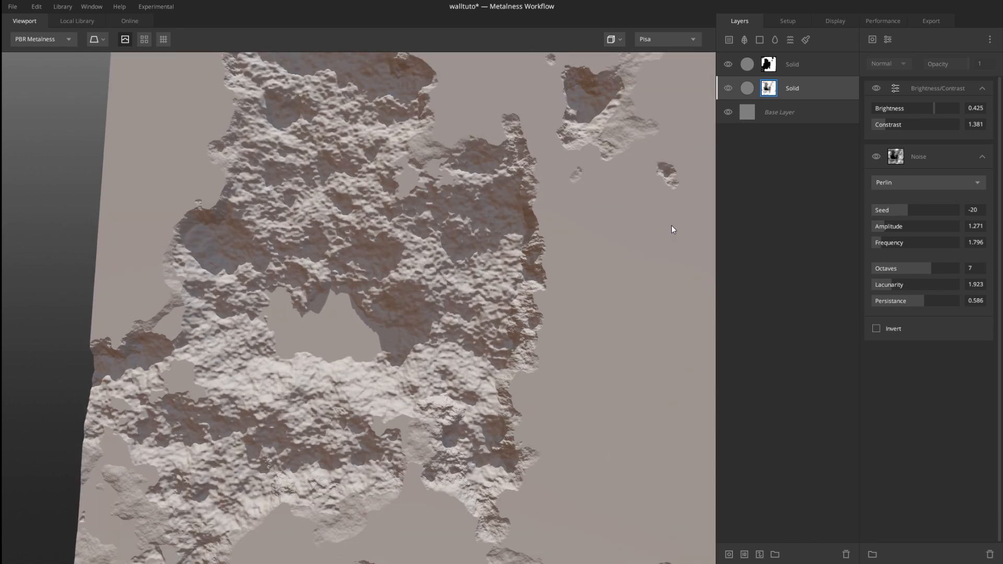
scroll(616, 290, down, 5)
scroll(577, 294, up, 2)
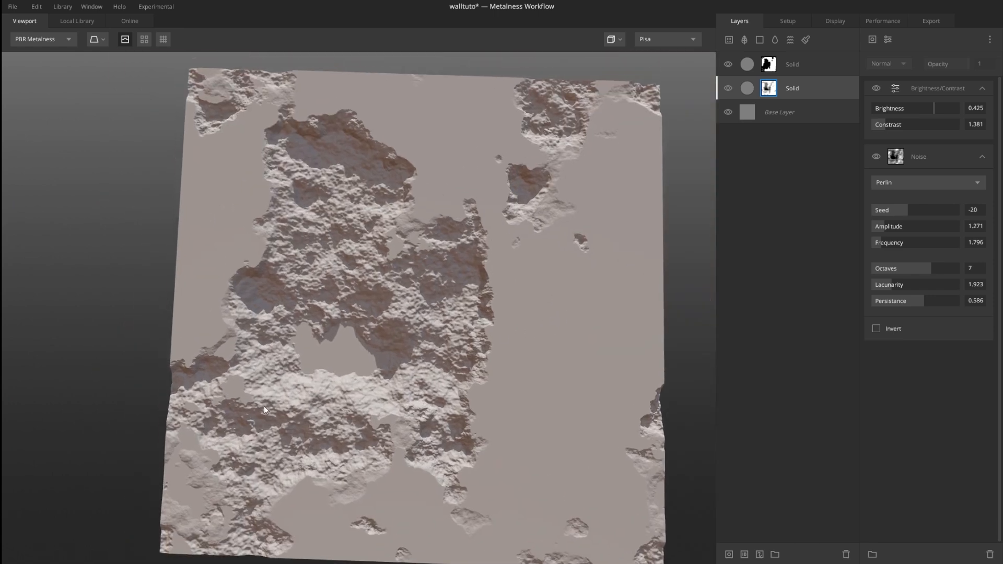
scroll(417, 305, up, 3)
scroll(340, 296, down, 3)
scroll(334, 303, up, 2)
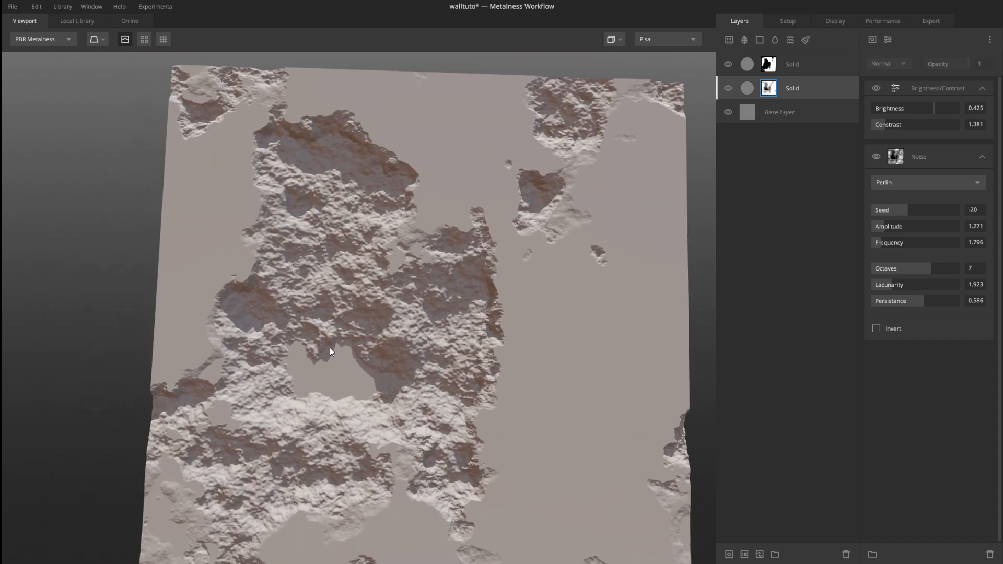
scroll(344, 288, up, 2)
scroll(331, 322, down, 3)
scroll(333, 328, up, 2)
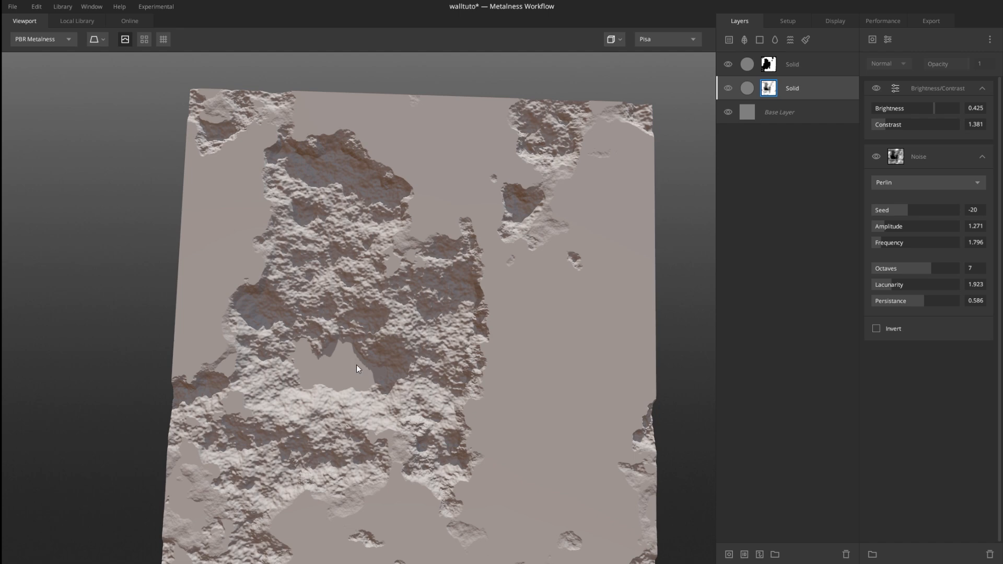
scroll(396, 321, up, 3)
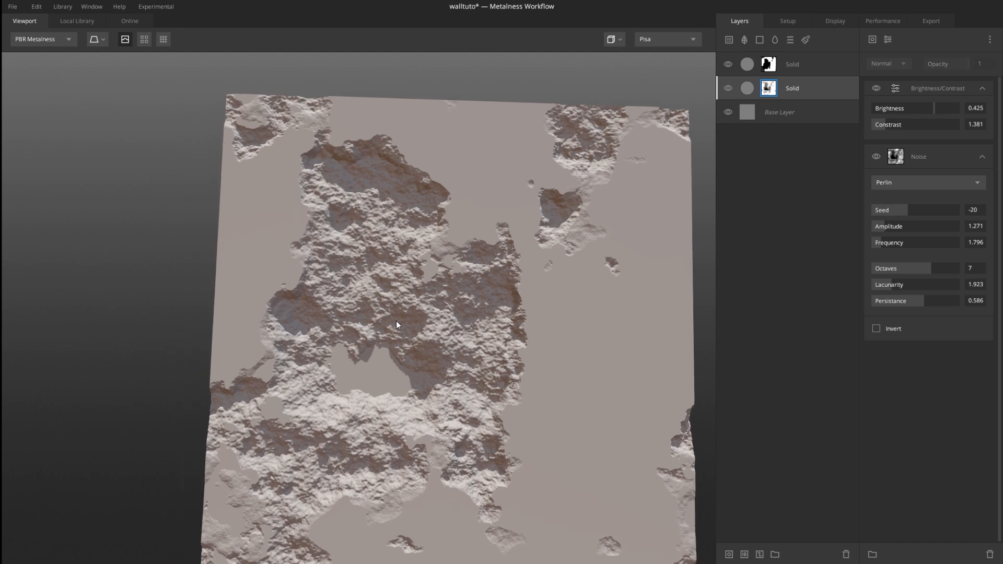
scroll(447, 263, up, 4)
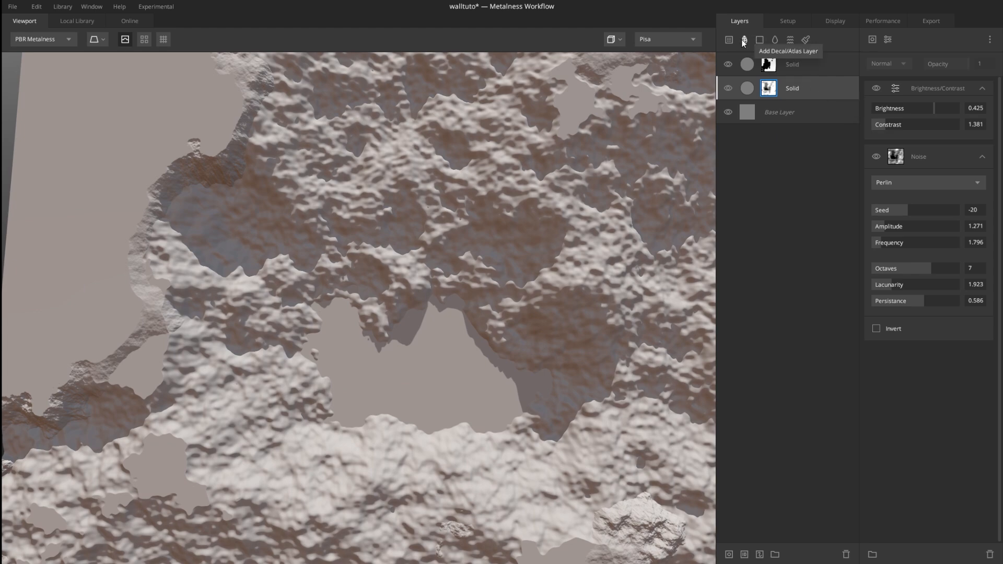
scroll(415, 370, down, 6)
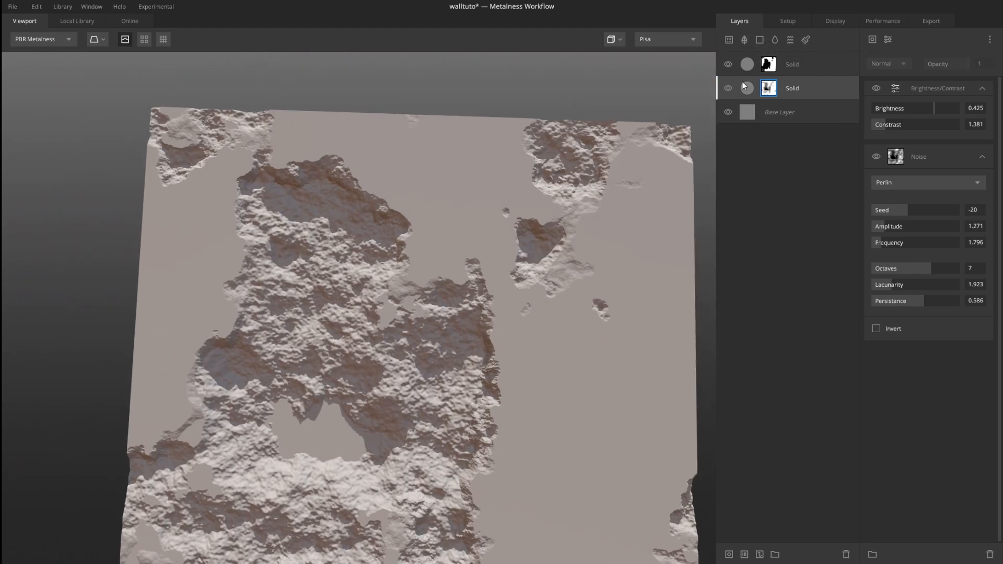
Add the Square Wire Mesh atlas from the local library as a layer above the lower Solid layer
click(744, 40)
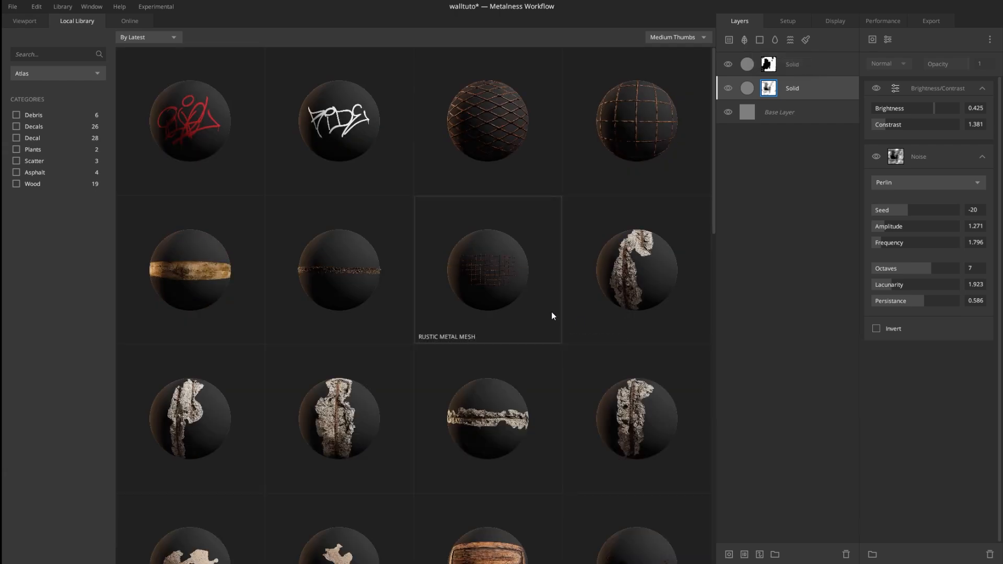
click(650, 102)
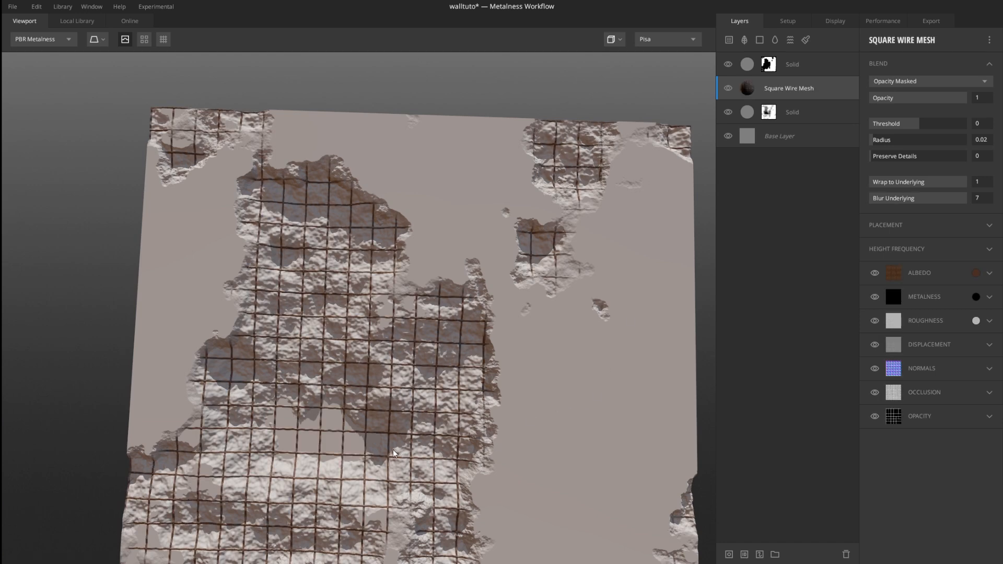
scroll(439, 324, up, 6)
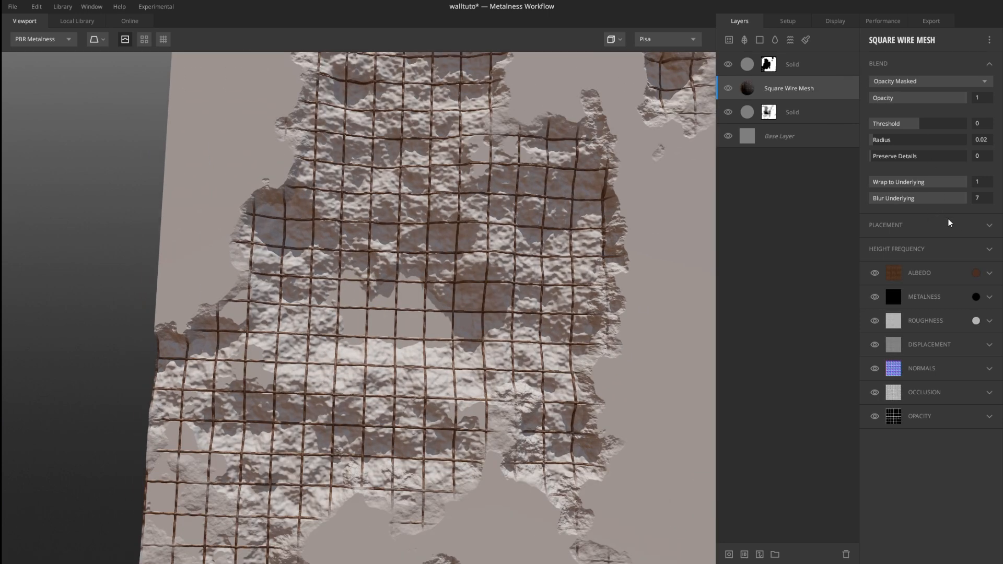
Try the Square Wire Mesh tiling at 1 repetition in X and Y, and settle on 2 in both directions
click(946, 226)
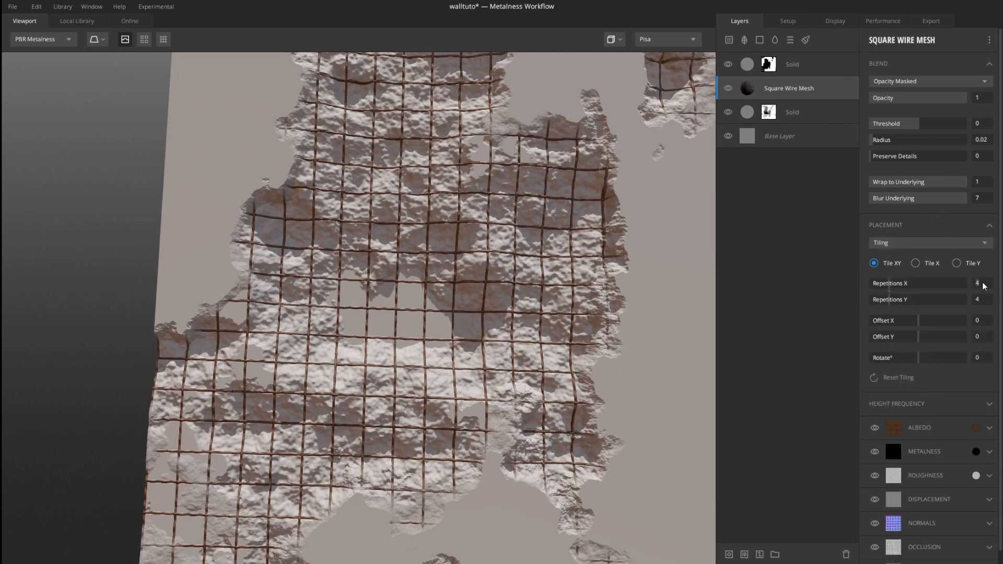
click(980, 300)
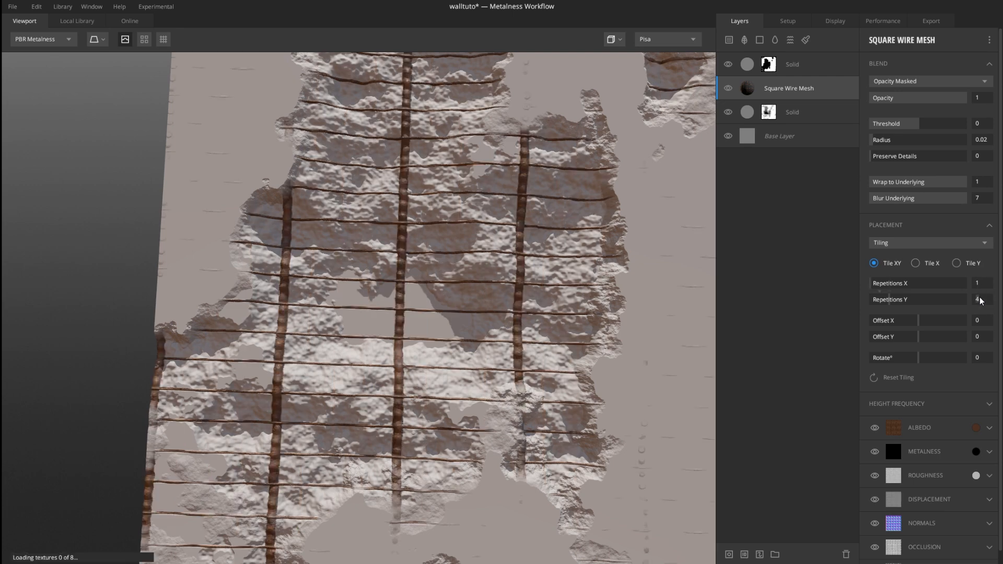
text(1)
key(Return)
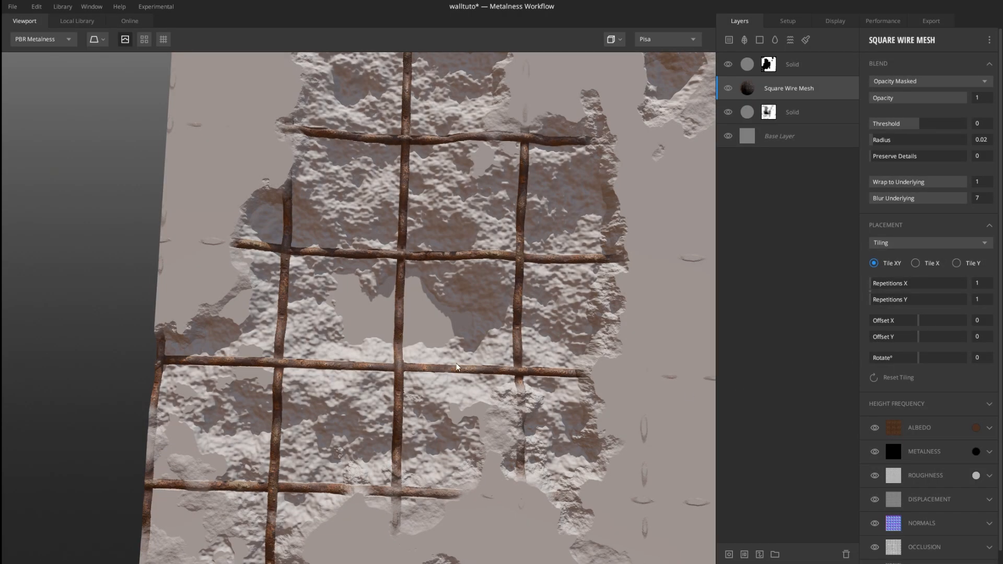
scroll(456, 367, down, 3)
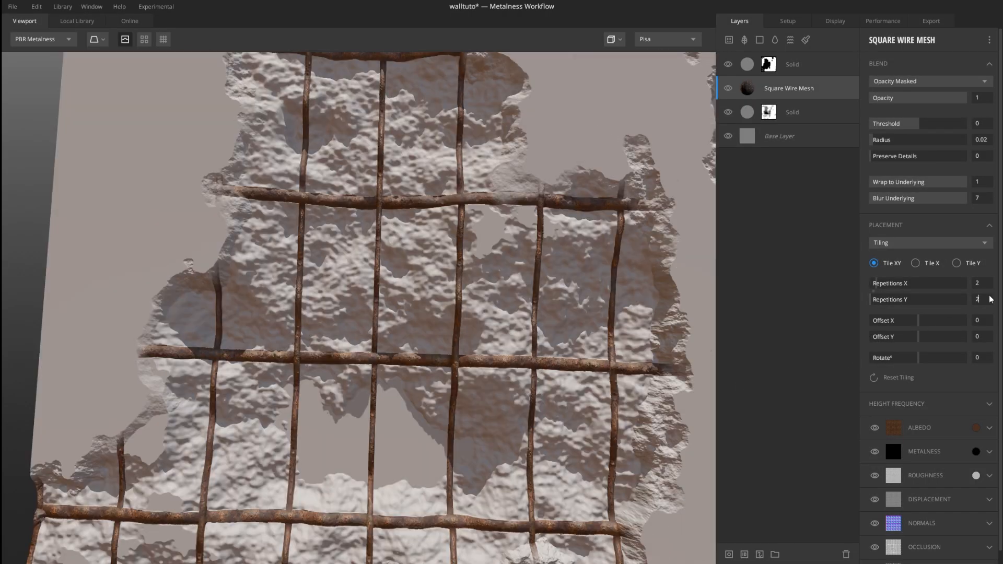
key(Return)
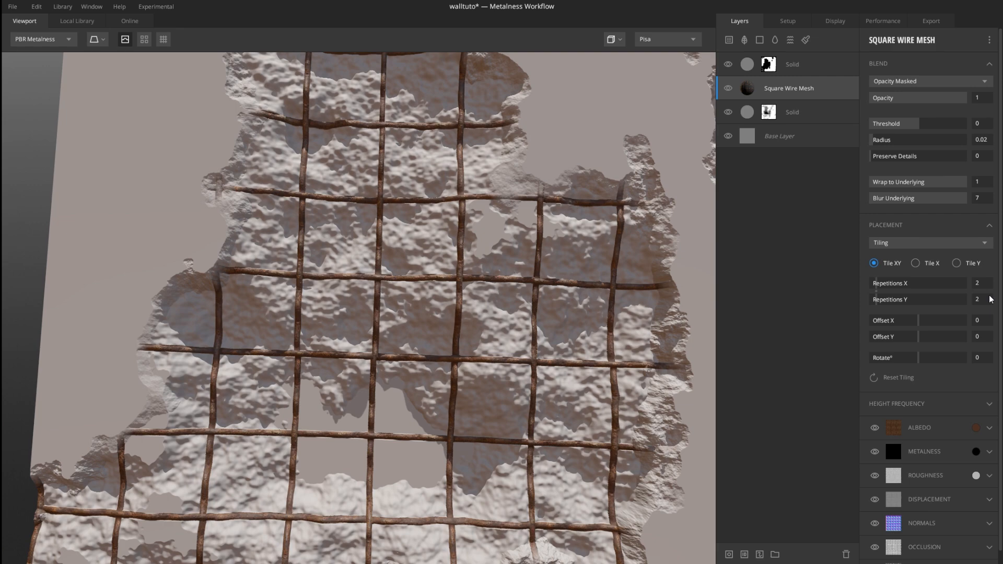
scroll(561, 298, down, 5)
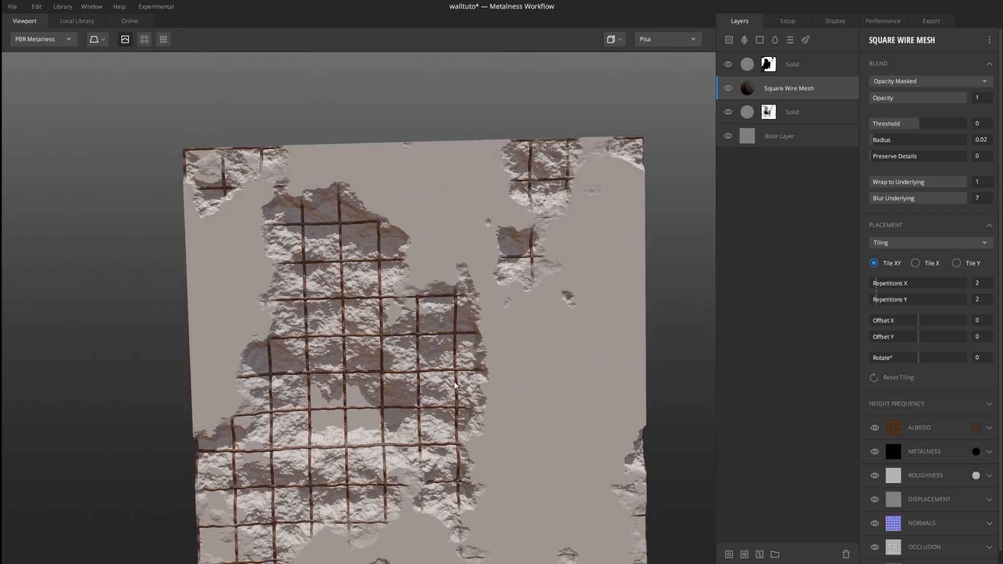
Move the Square Wire Mesh layer beneath the lower Solid layer and inspect the embedded mesh from several angles
drag(462, 364, 511, 235)
scroll(511, 235, up, 2)
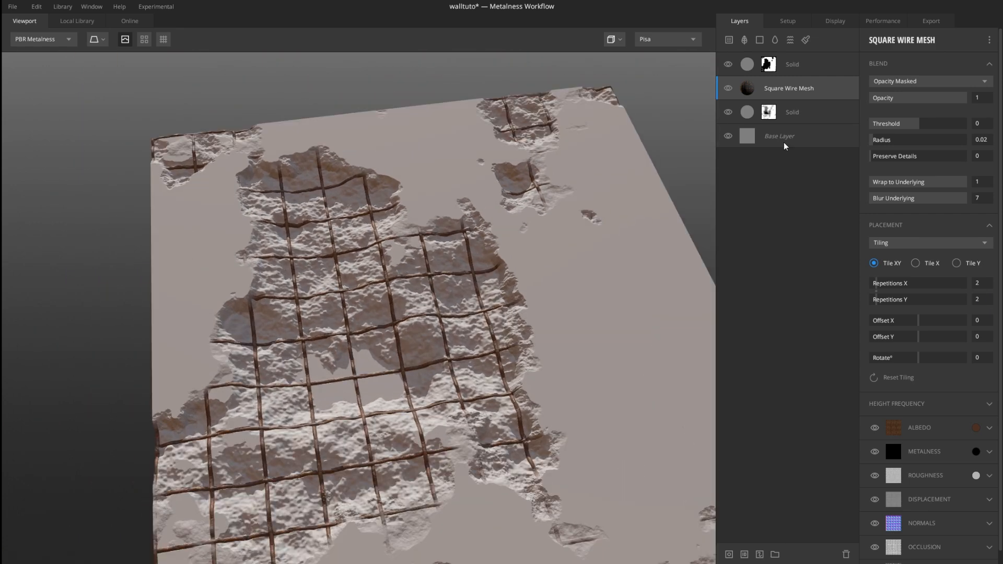
mouse_move(747, 93)
mouse_down()
mouse_move(747, 130)
mouse_move(747, 112)
mouse_up()
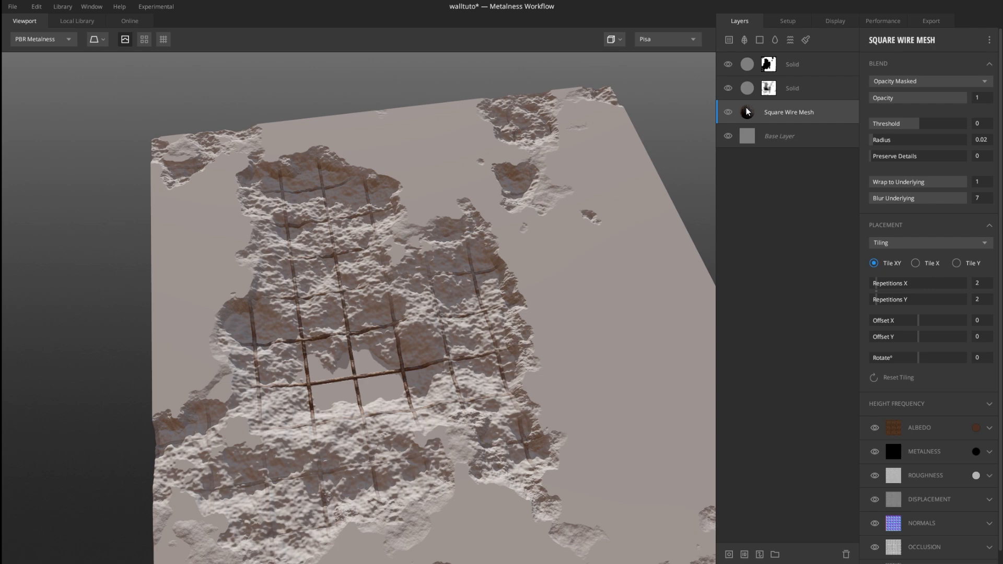
drag(666, 235, 470, 307)
drag(517, 332, 638, 224)
drag(496, 314, 528, 333)
scroll(528, 333, down, 5)
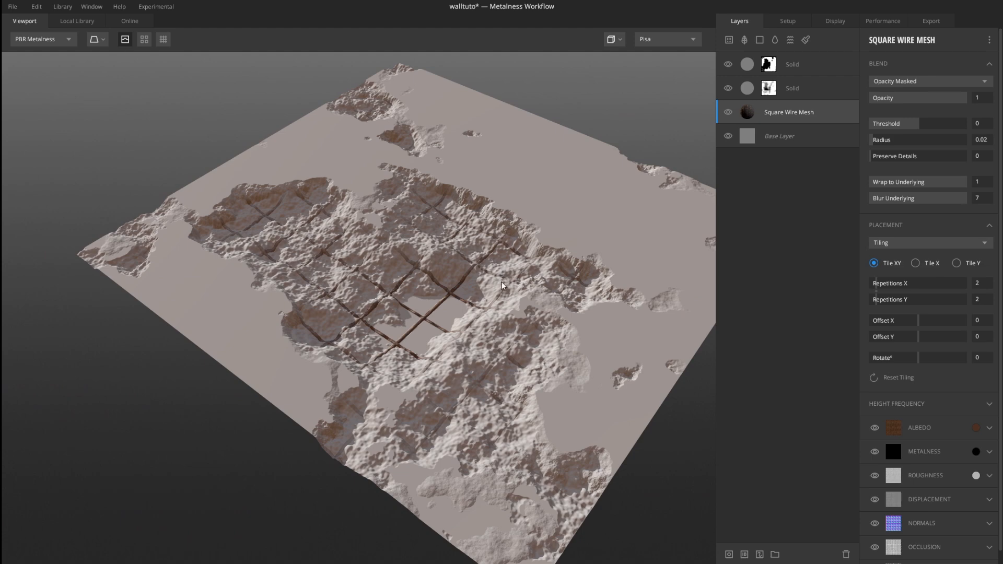
scroll(522, 267, up, 5)
scroll(529, 279, up, 2)
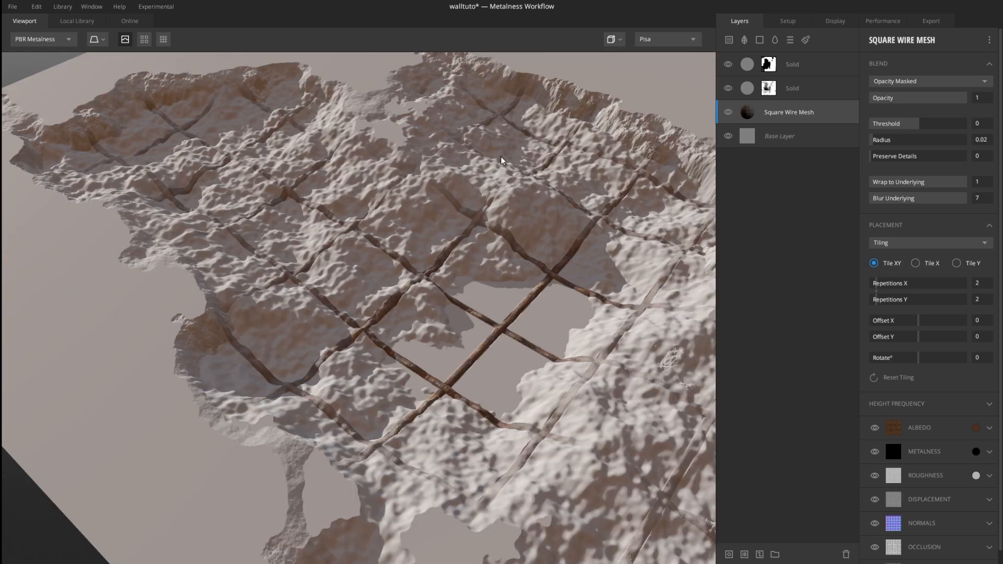
Rename the uppermost Solid layer as "plaster"
double_click(792, 66)
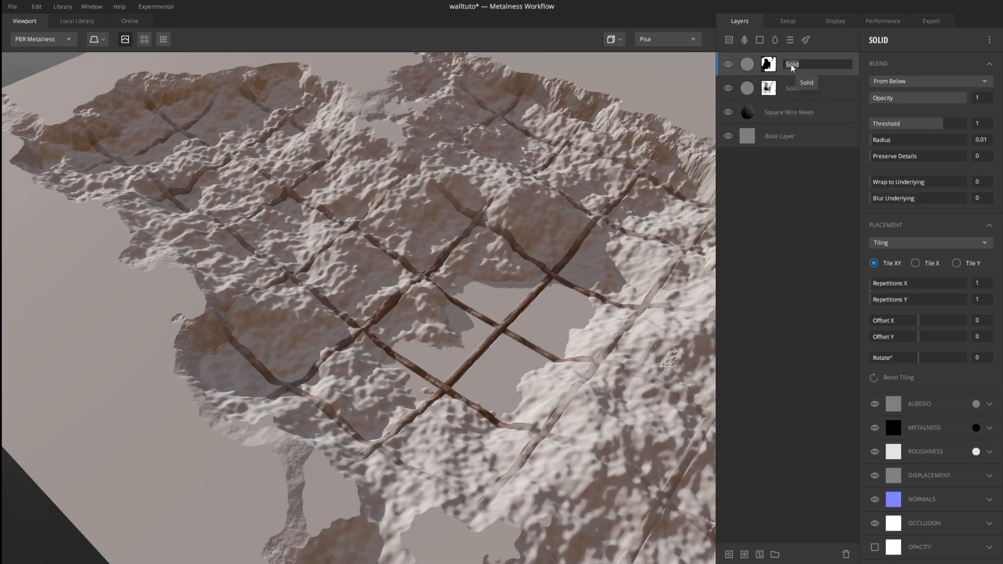
text(Rlaster)
key(Return)
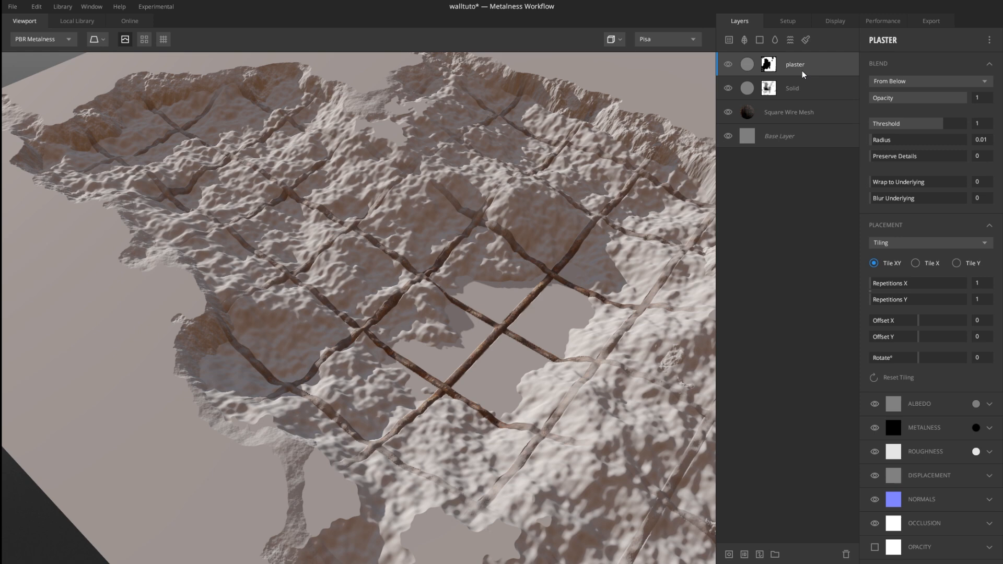
Rename the lower Solid layer as "concrete"
double_click(813, 88)
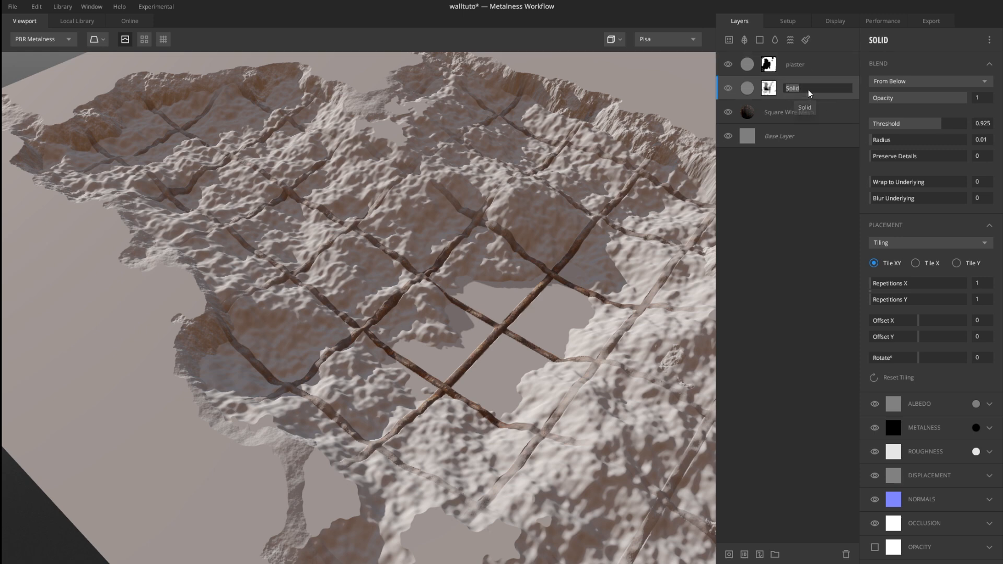
text(cpncrete)
key(Return)
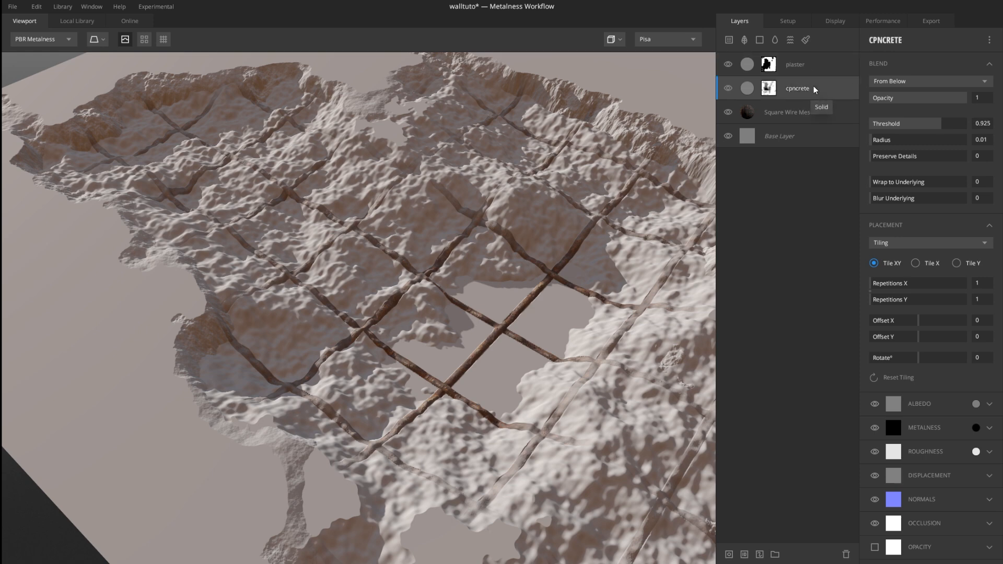
double_click(798, 89)
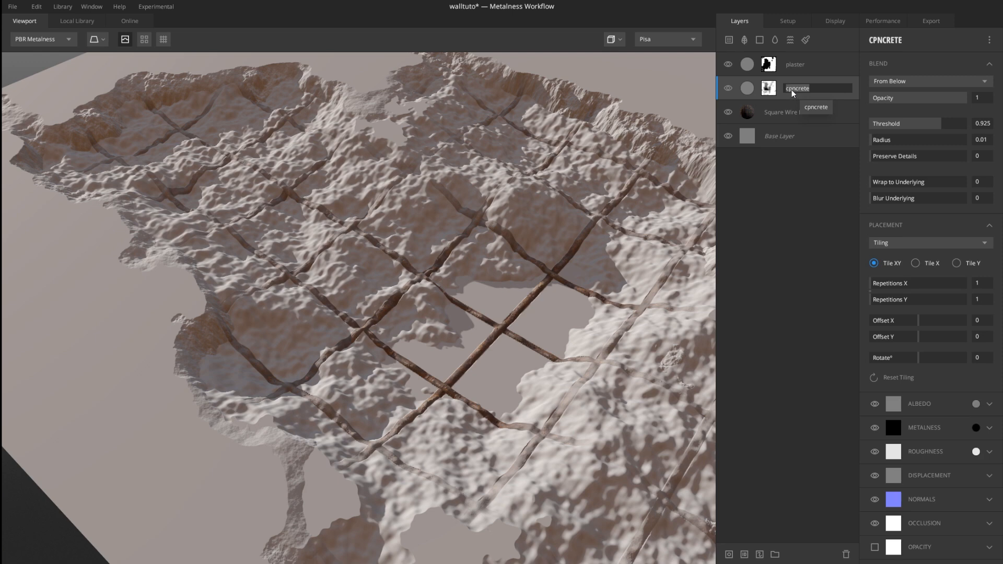
click(793, 91)
key(BackSpace)
text(o)
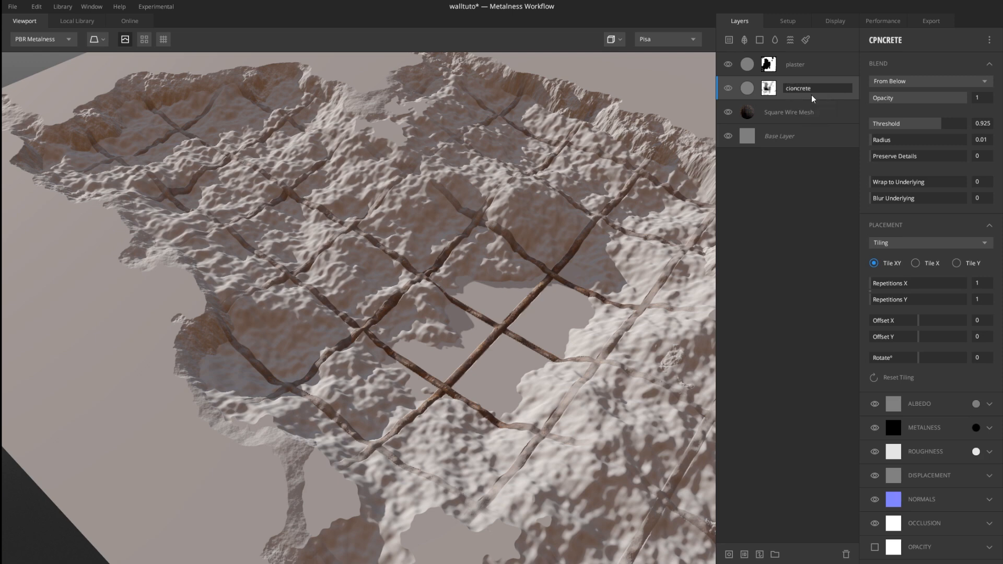
text(o)
key(Return)
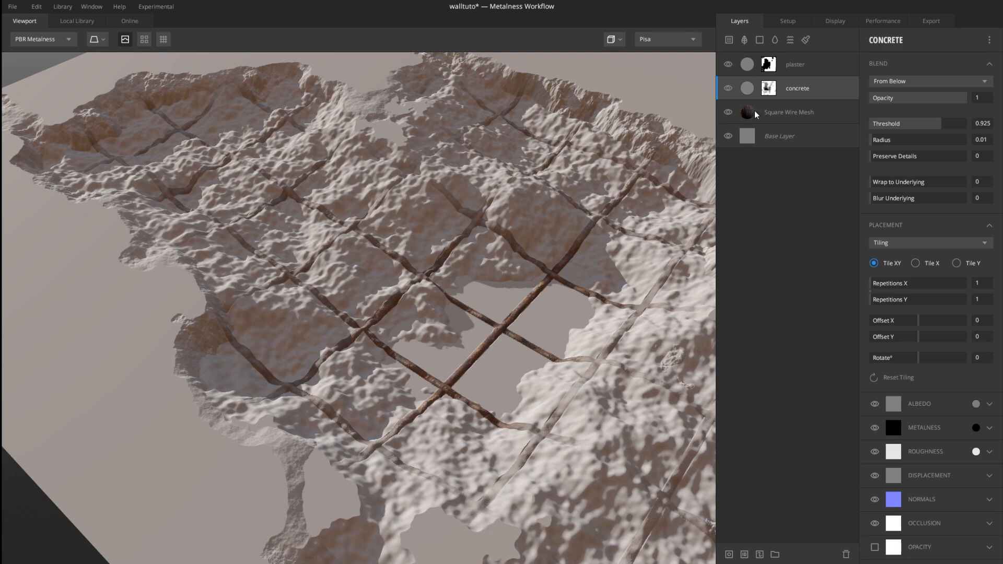
Inspect the damaged wall and the embedded wire mesh from several angles and distances
scroll(421, 250, down, 5)
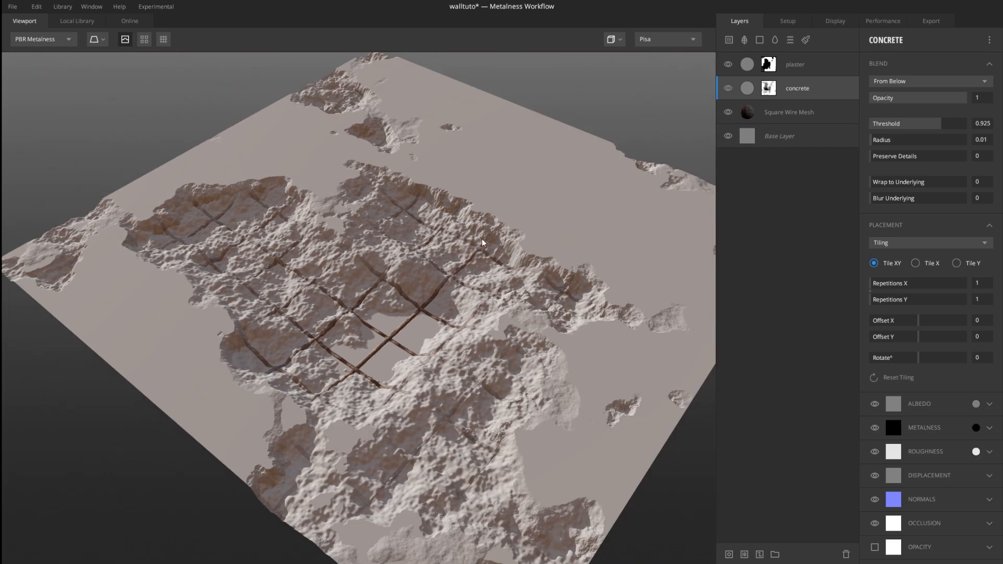
drag(483, 243, 454, 314)
scroll(454, 314, up, 4)
middle_drag(478, 314, 452, 260)
drag(524, 275, 529, 263)
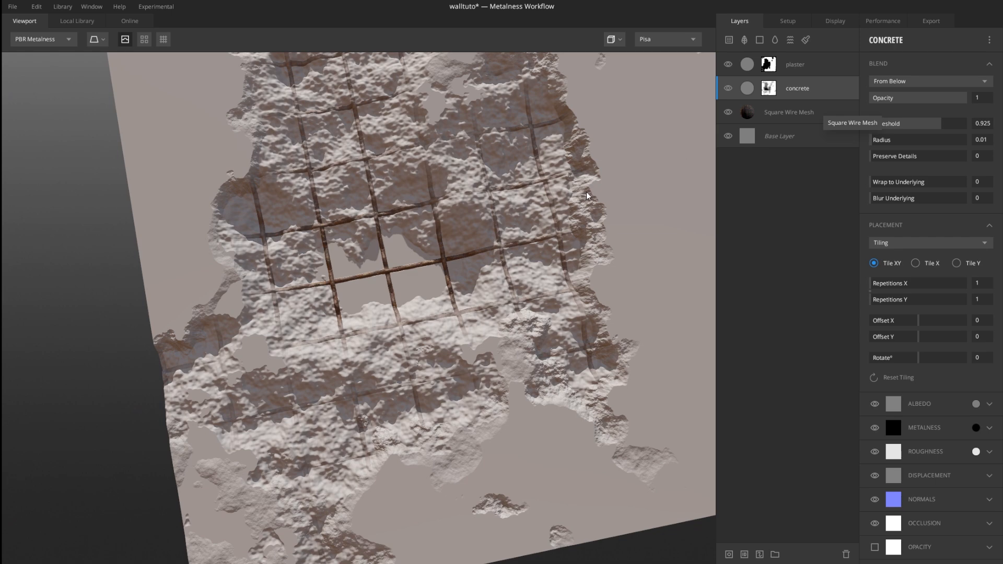
scroll(587, 196, down, 5)
drag(553, 224, 501, 210)
scroll(449, 207, up, 2)
middle_drag(426, 176, 459, 234)
scroll(468, 206, up, 2)
scroll(463, 228, up, 2)
scroll(458, 230, down, 3)
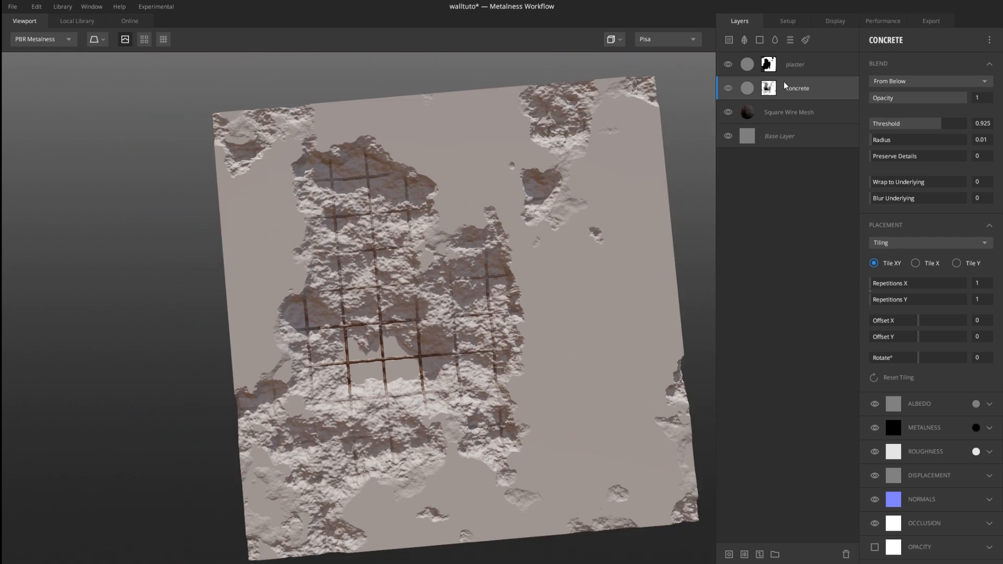
Copy the concrete layer's mask stack and paste it into a new mask on the Square Wire Mesh layer
click(770, 63)
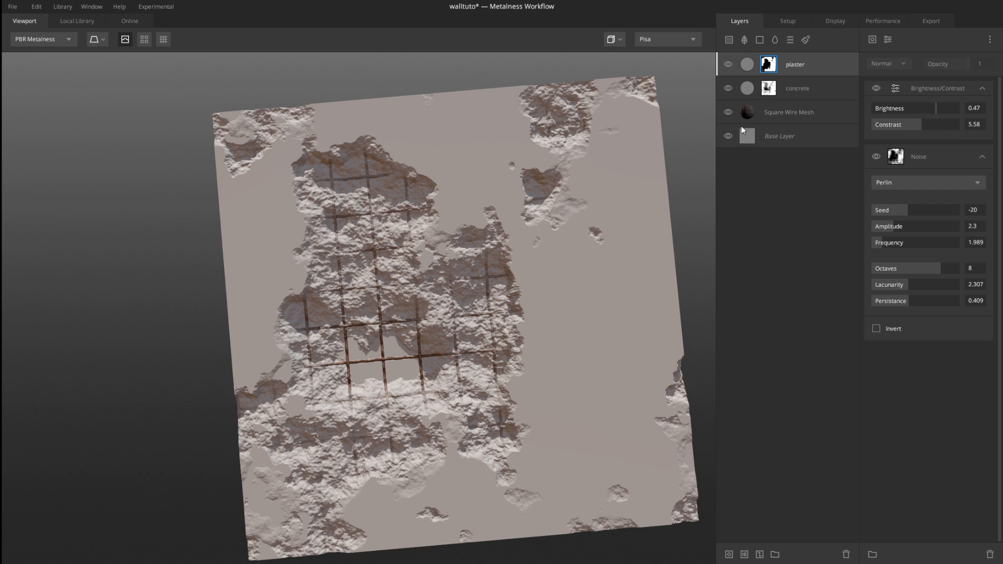
click(772, 89)
right_click(773, 89)
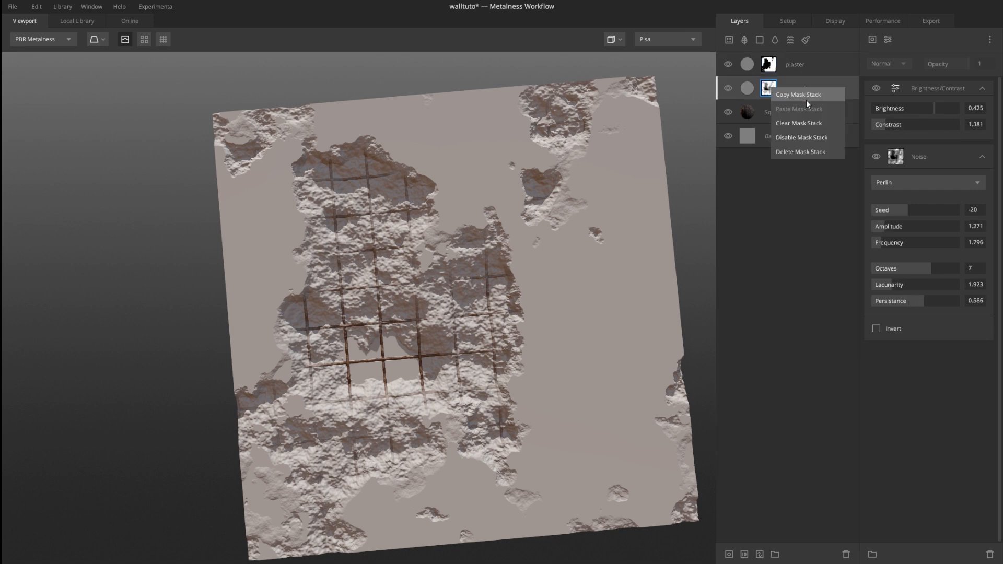
click(764, 119)
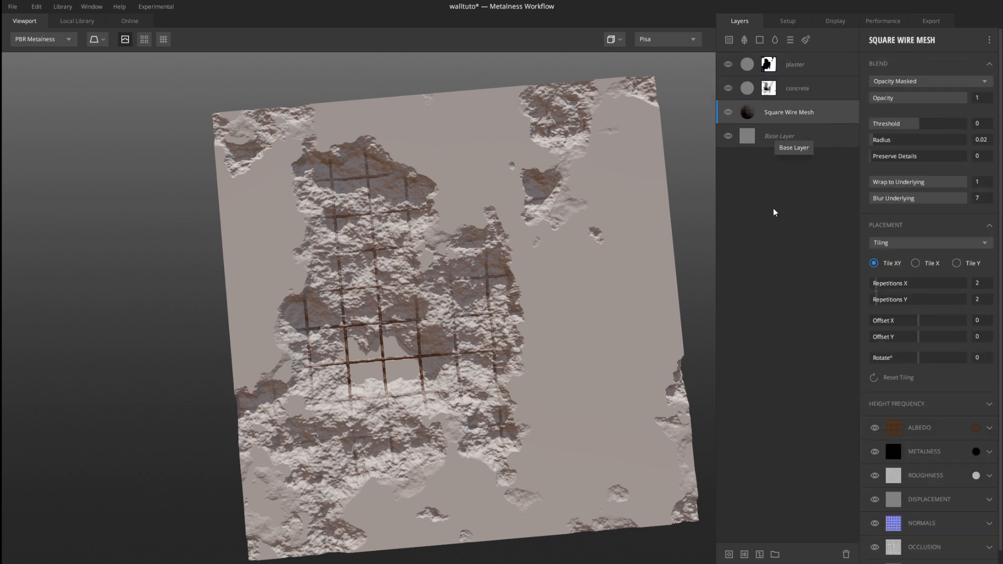
click(730, 556)
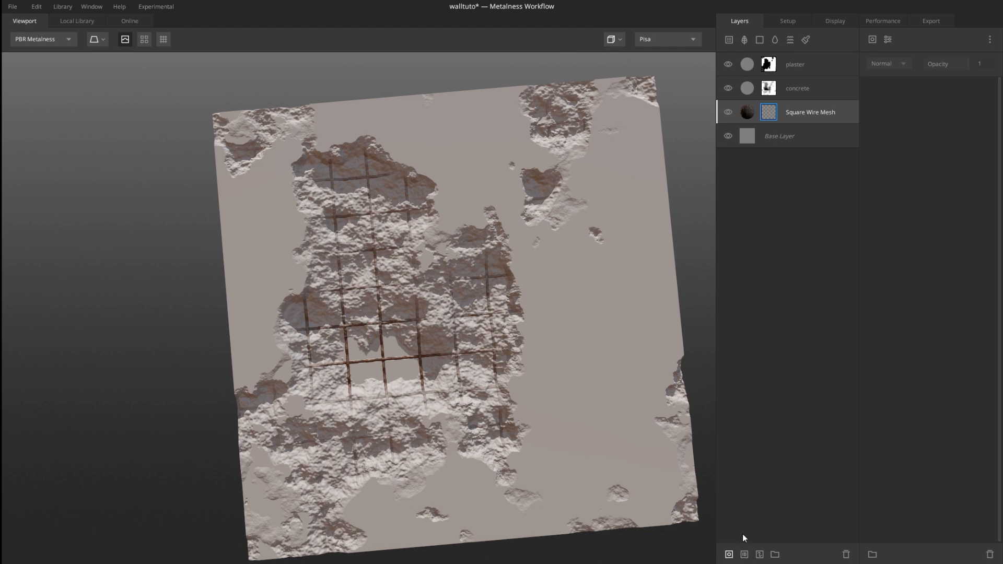
right_click(775, 113)
click(802, 132)
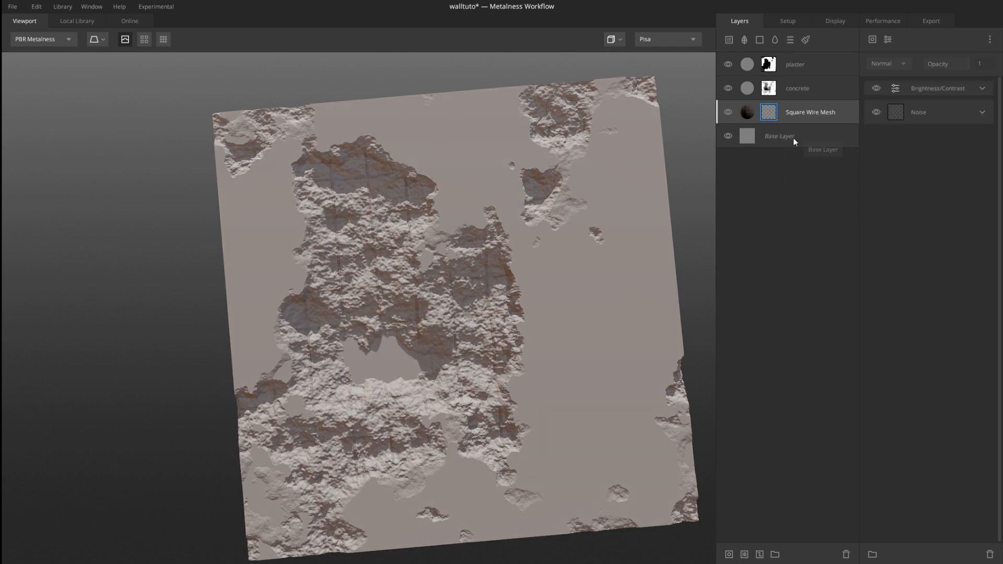
scroll(423, 324, up, 5)
middle_drag(484, 248, 451, 275)
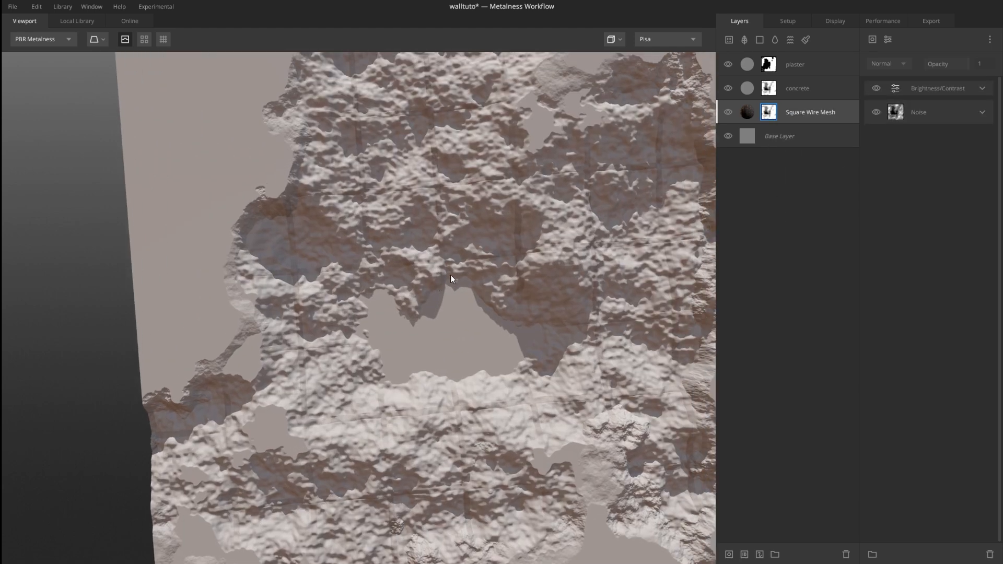
Add an Invert modifier to the Square Wire Mesh mask and check the exposed wires from close up
click(887, 39)
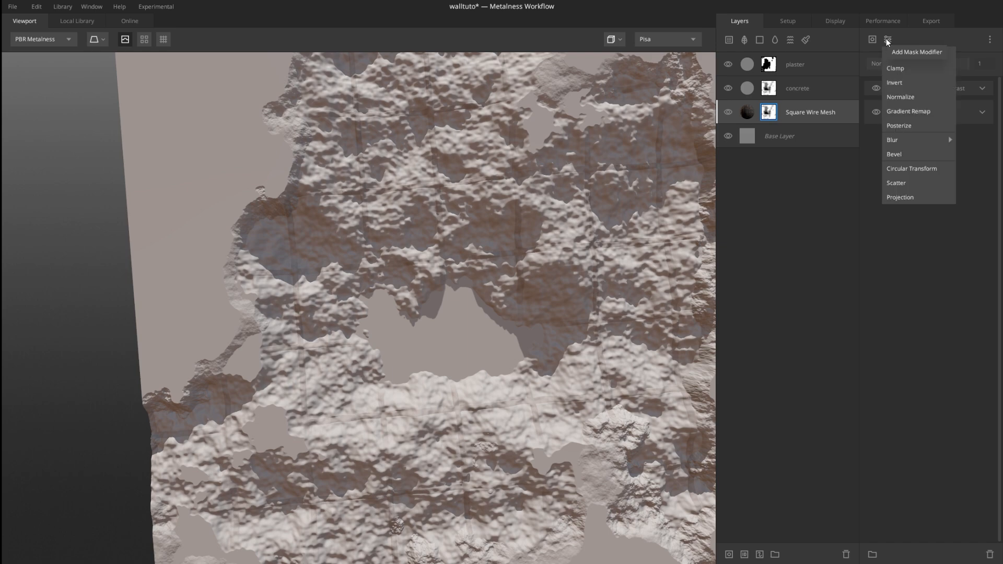
click(894, 82)
scroll(440, 243, down, 5)
scroll(440, 283, up, 3)
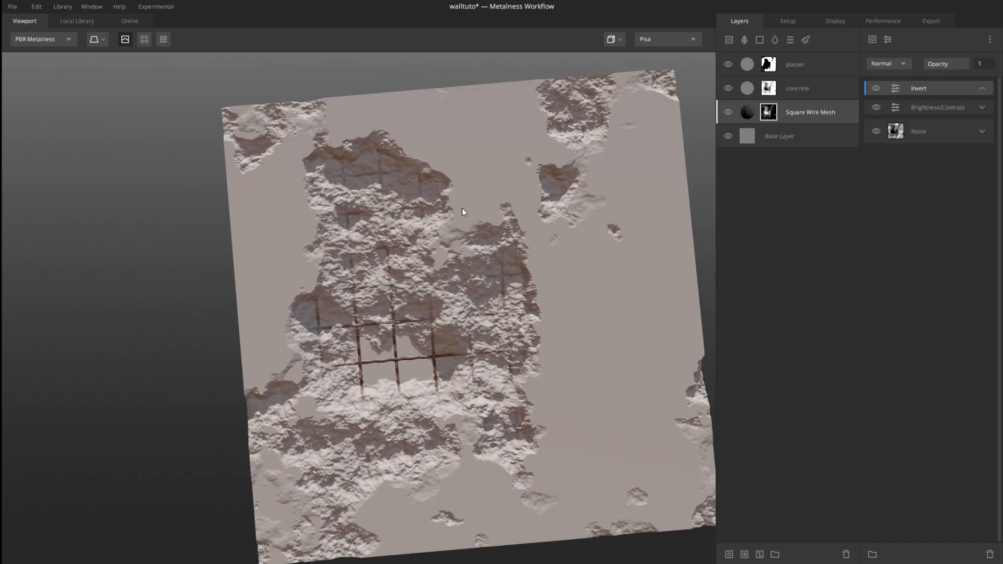
drag(338, 222, 425, 256)
scroll(419, 255, up, 4)
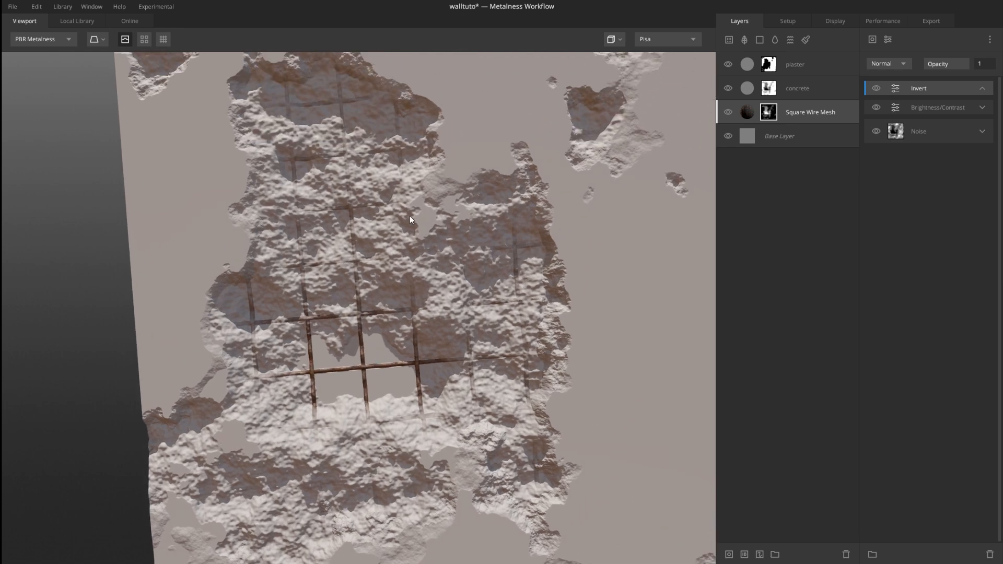
drag(372, 166, 410, 259)
drag(485, 275, 567, 265)
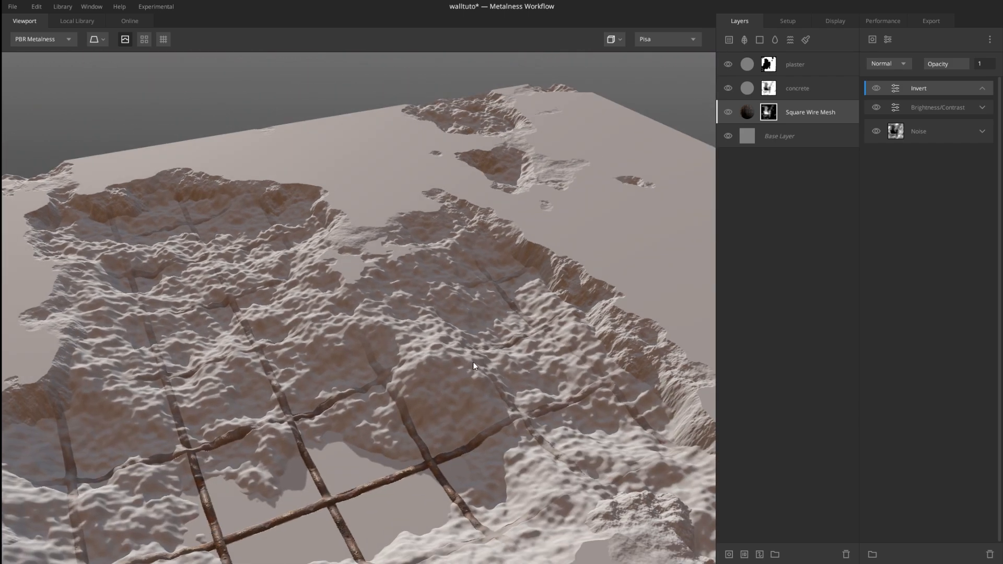
drag(473, 362, 441, 358)
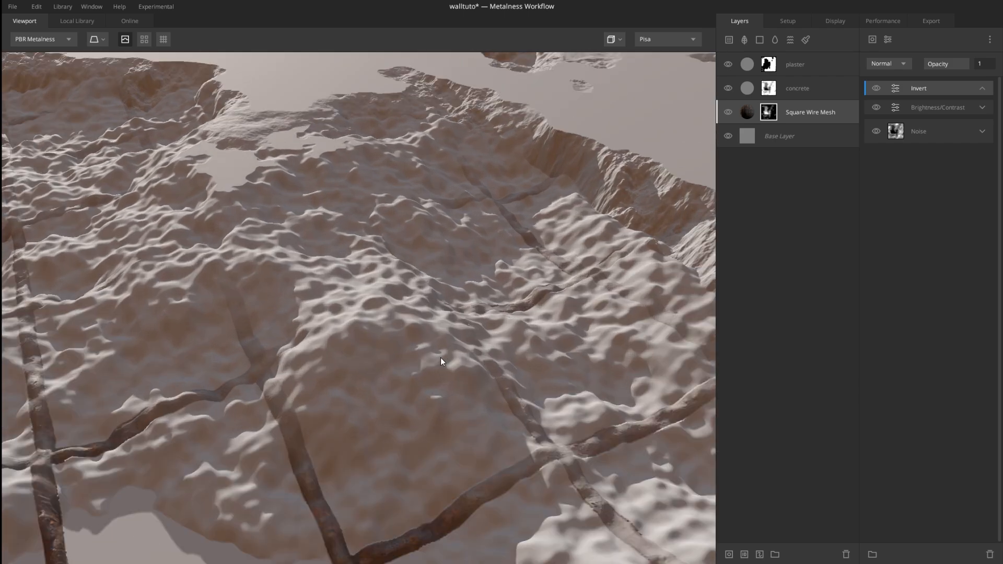
Refine the concrete mask's Perlin noise to Lacunarity 2.008 and Persistance 0.575, and check the resulting surface
click(753, 94)
click(769, 90)
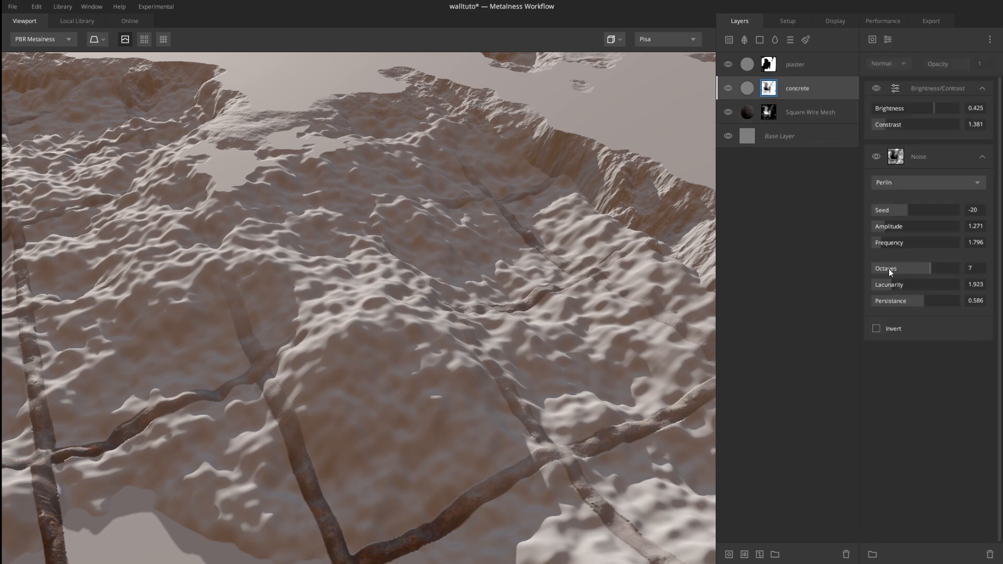
drag(924, 302, 897, 287)
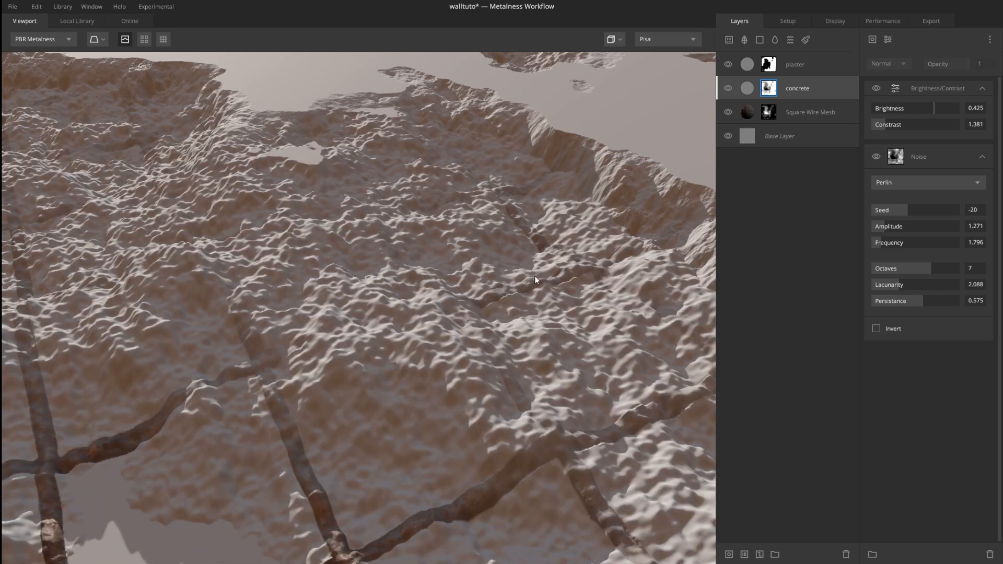
mouse_move(534, 276)
mouse_down()
mouse_move(466, 356)
mouse_move(500, 287)
mouse_move(544, 290)
mouse_up()
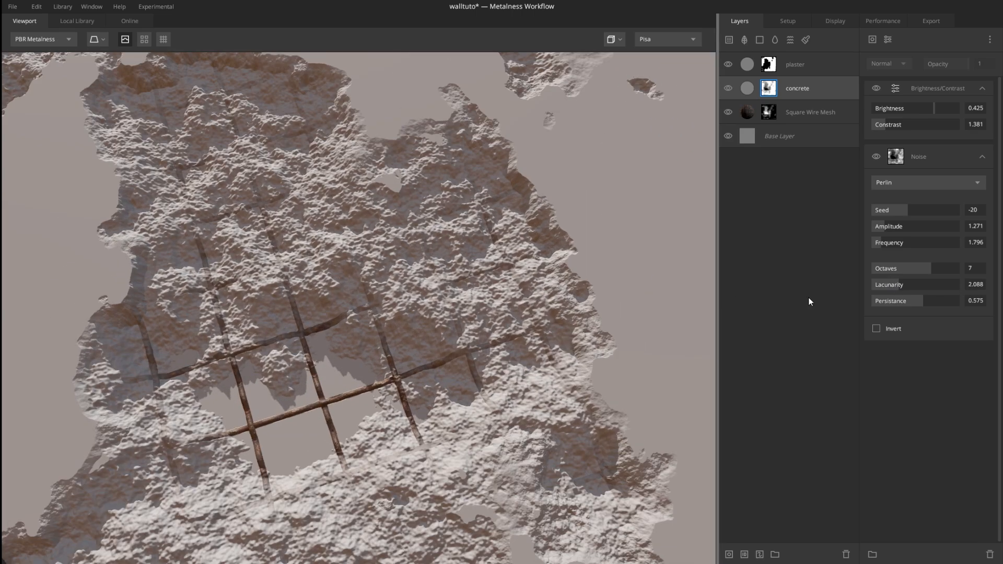
click(895, 285)
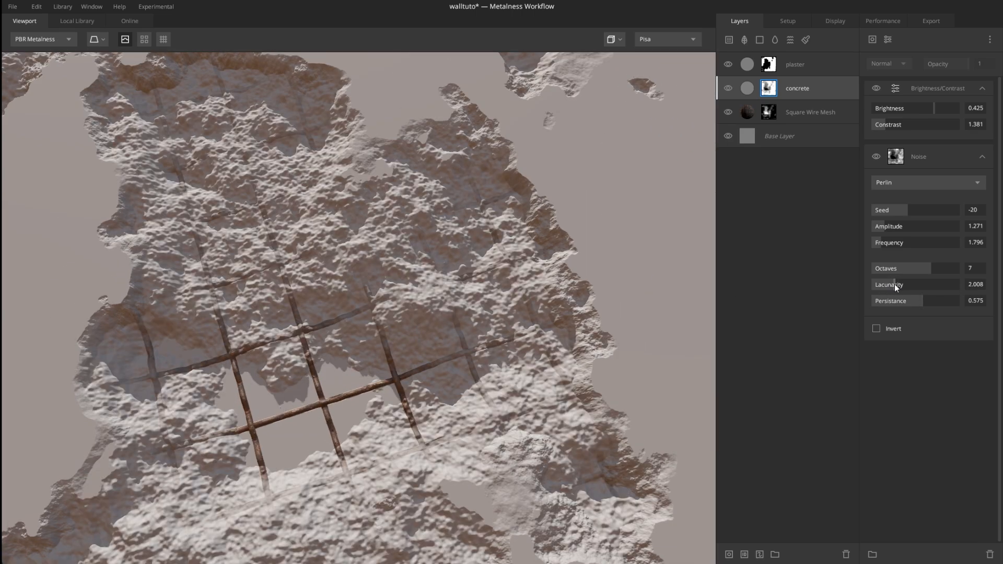
click(942, 268)
click(934, 269)
drag(522, 270, 442, 331)
drag(380, 196, 470, 220)
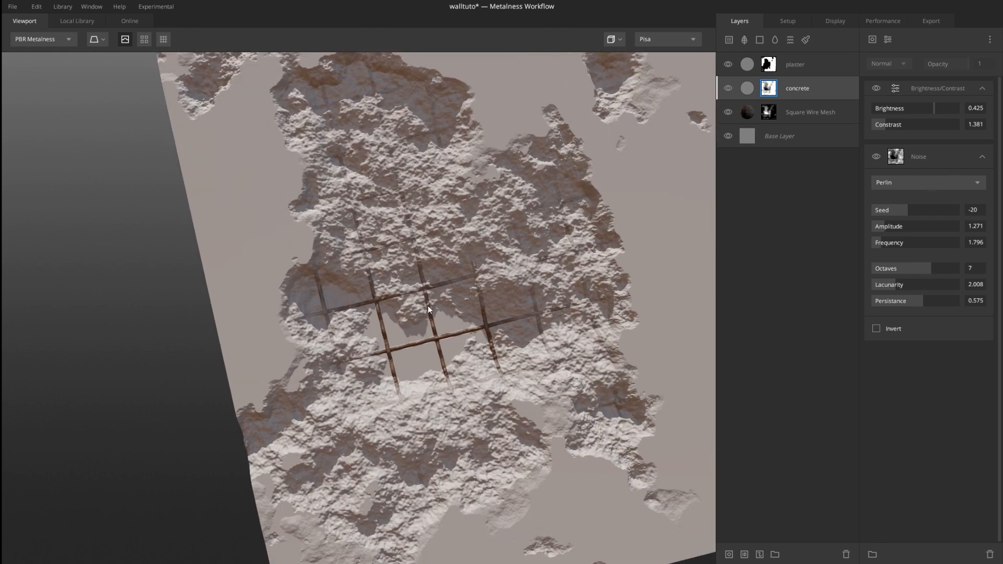
drag(428, 306, 362, 241)
drag(420, 334, 694, 157)
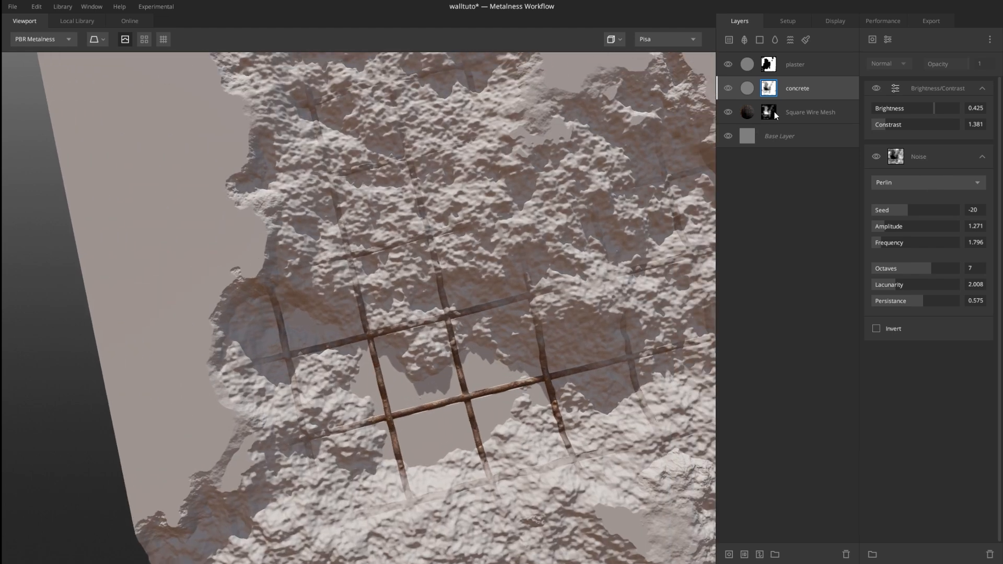
Adjust the Square Wire Mesh mask's Brightness/Contrast, trying Brightness 0.713 and settling on 0.37 with Contrast 6.188
click(774, 111)
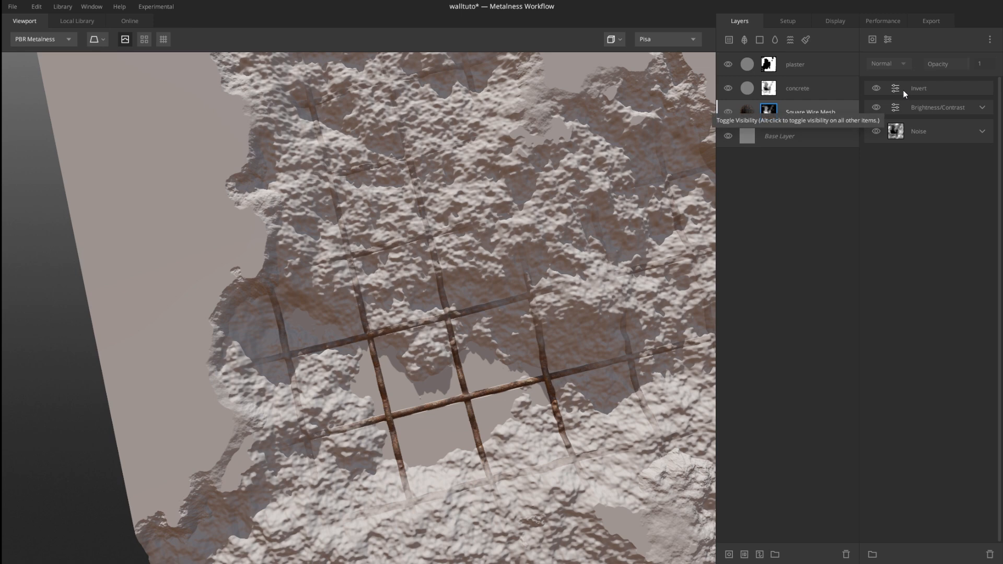
click(931, 102)
click(980, 108)
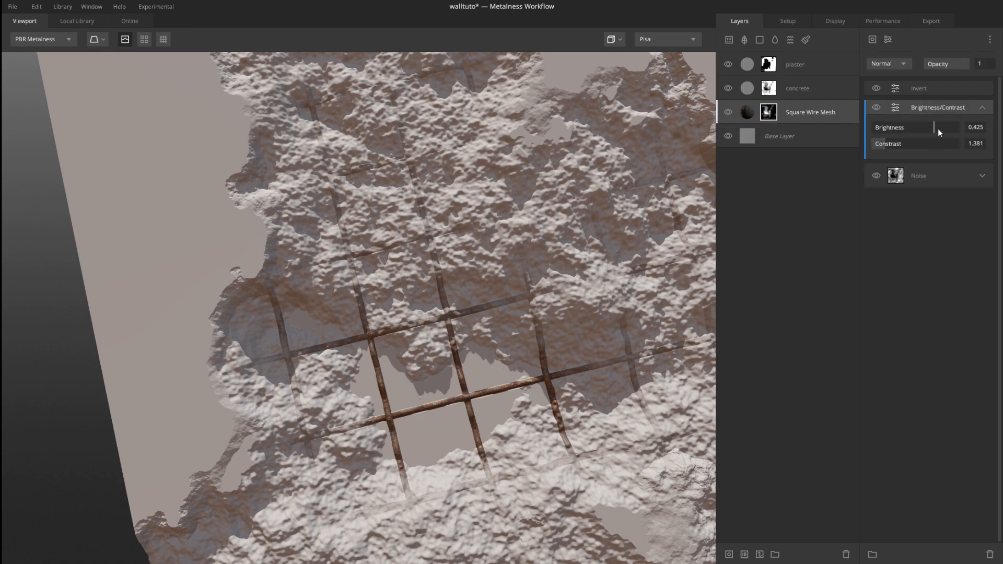
mouse_move(938, 128)
mouse_down()
mouse_move(904, 134)
mouse_move(968, 132)
mouse_move(948, 136)
mouse_up()
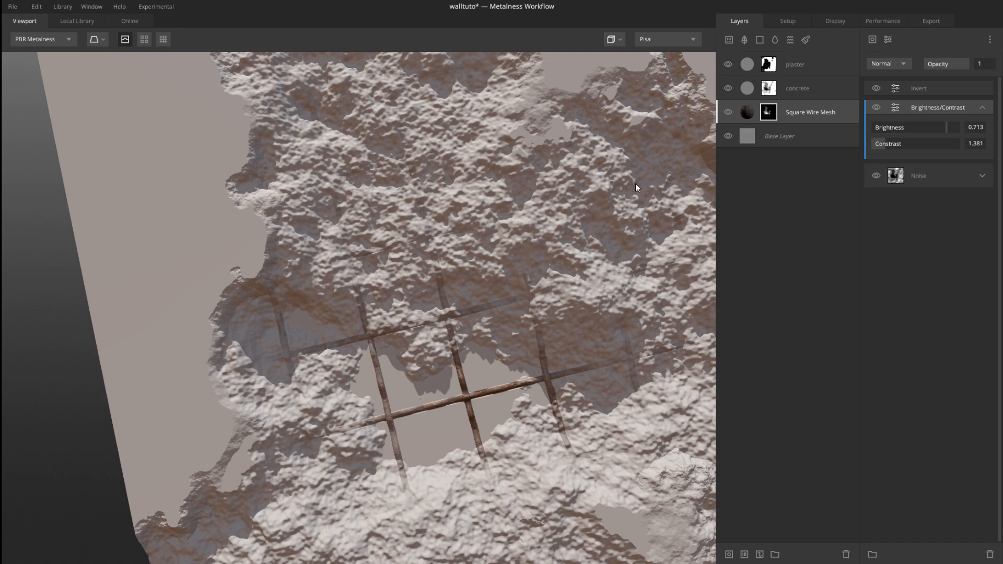
middle_drag(635, 187, 616, 214)
key(ctrl+z)
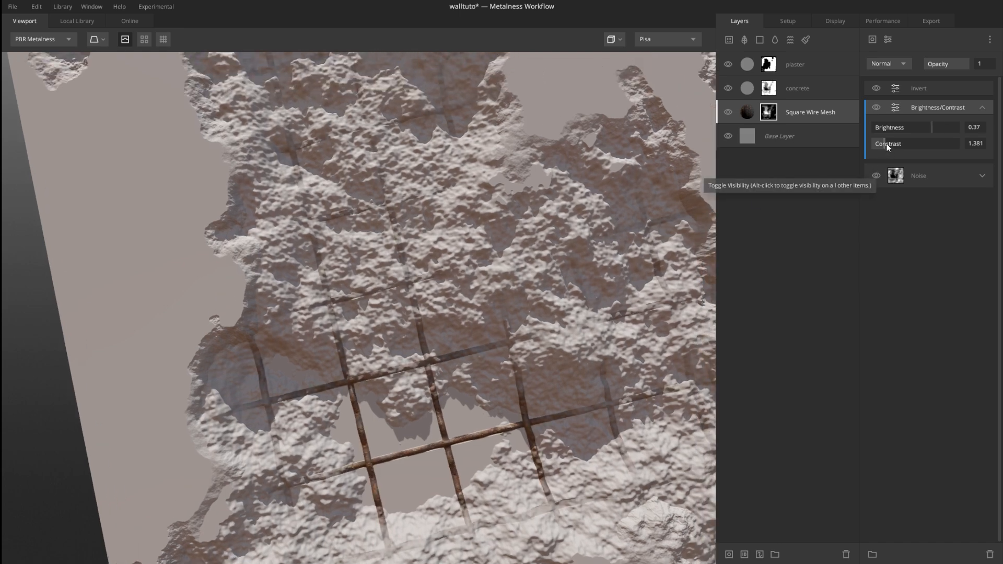
drag(886, 147, 926, 140)
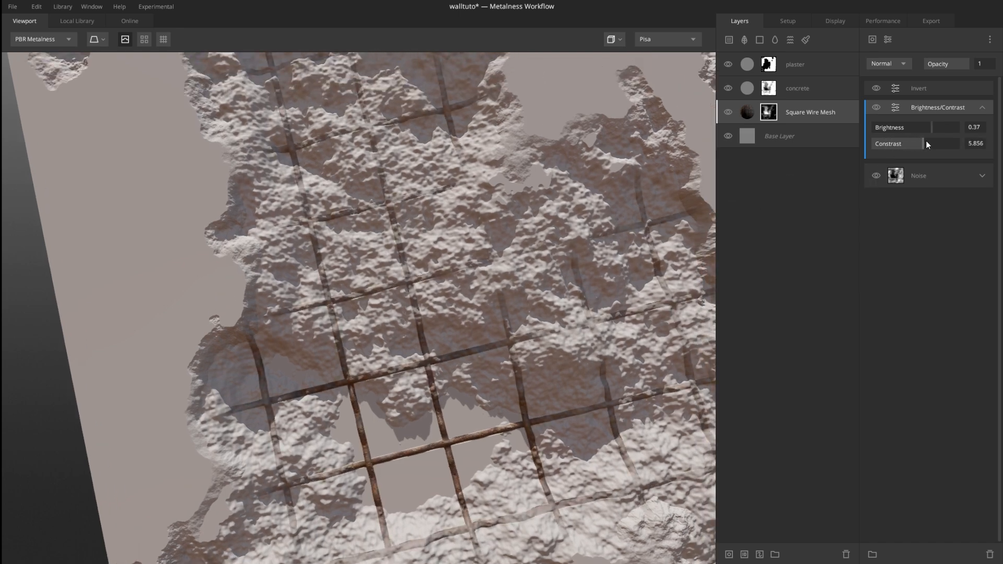
Preview the Square Wire Mesh layer mask on its own and return to the full material view
scroll(393, 274, down, 2)
key(m)
scroll(399, 272, down, 4)
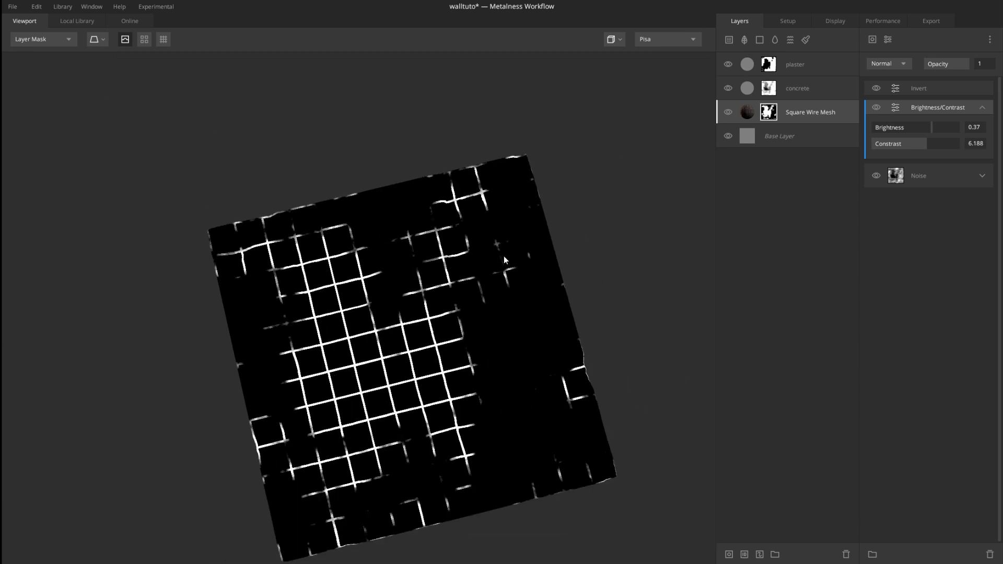
key(m)
Inspect how the masked mesh fades into the concrete from several angles, and open the Square Wire Mesh layer's settings
middle_drag(436, 307, 441, 211)
scroll(440, 211, up, 5)
middle_drag(392, 136, 465, 251)
scroll(478, 212, down, 4)
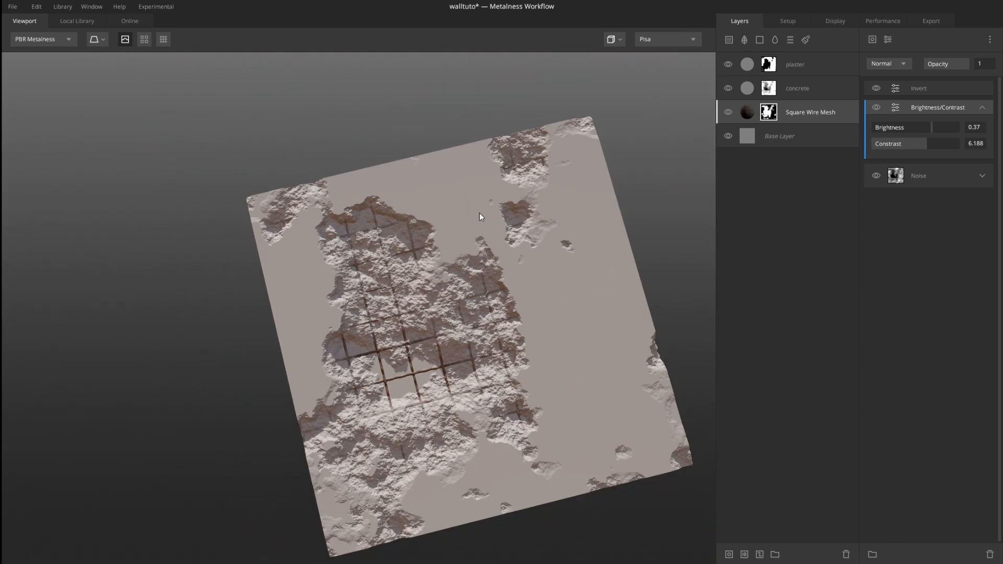
scroll(472, 331, up, 5)
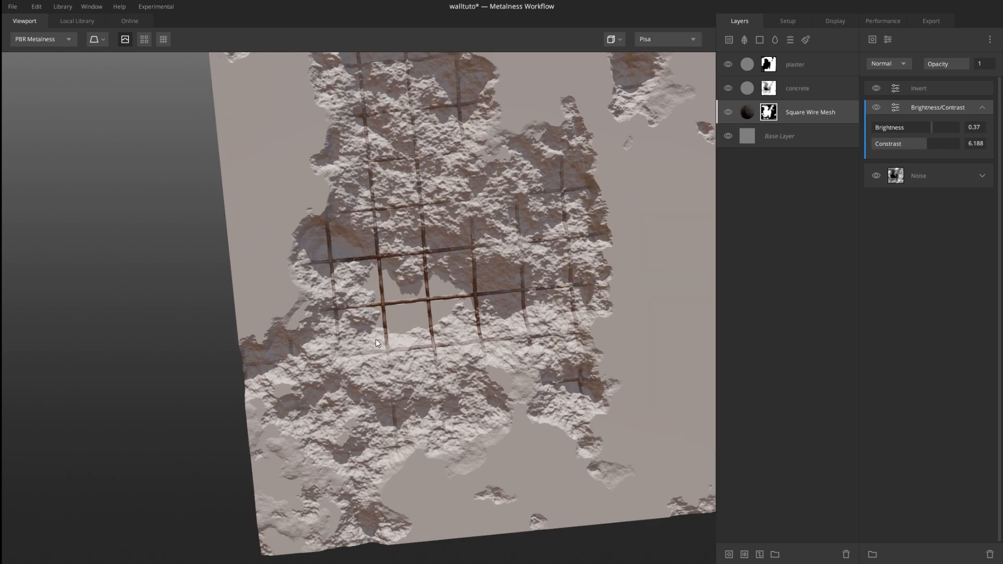
middle_drag(471, 215, 462, 274)
scroll(465, 271, down, 4)
scroll(474, 258, up, 4)
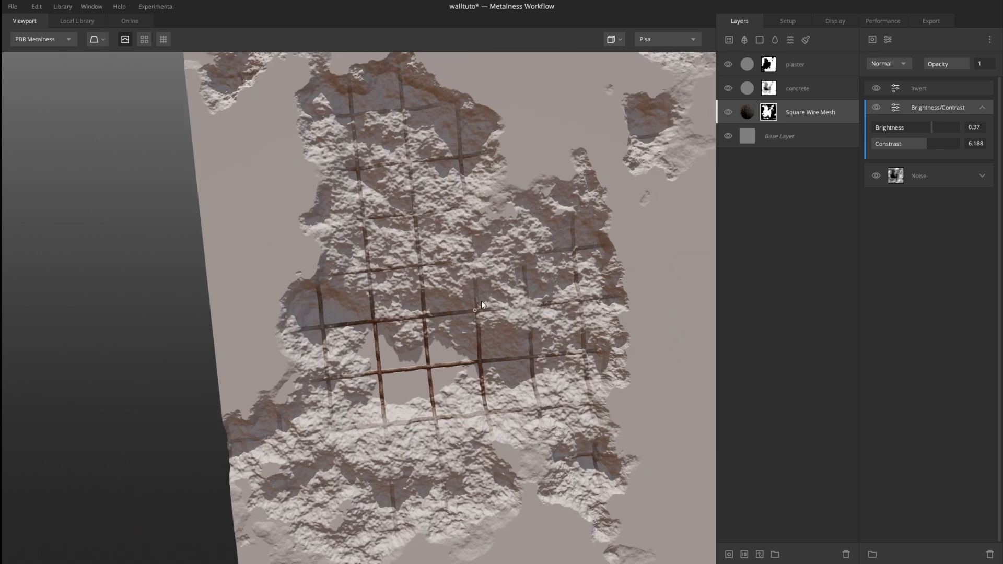
drag(481, 301, 455, 363)
click(752, 111)
scroll(454, 364, up, 2)
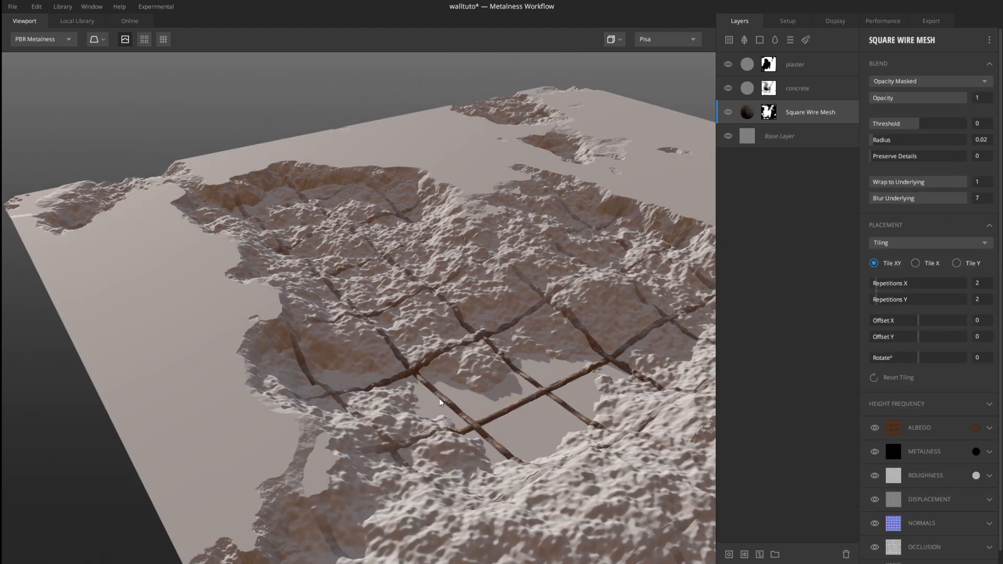
Set the Square Wire Mesh layer's Wrap to Underlying and Blur Underlying to 0, and change its blend mode to From Below
scroll(490, 322, up, 5)
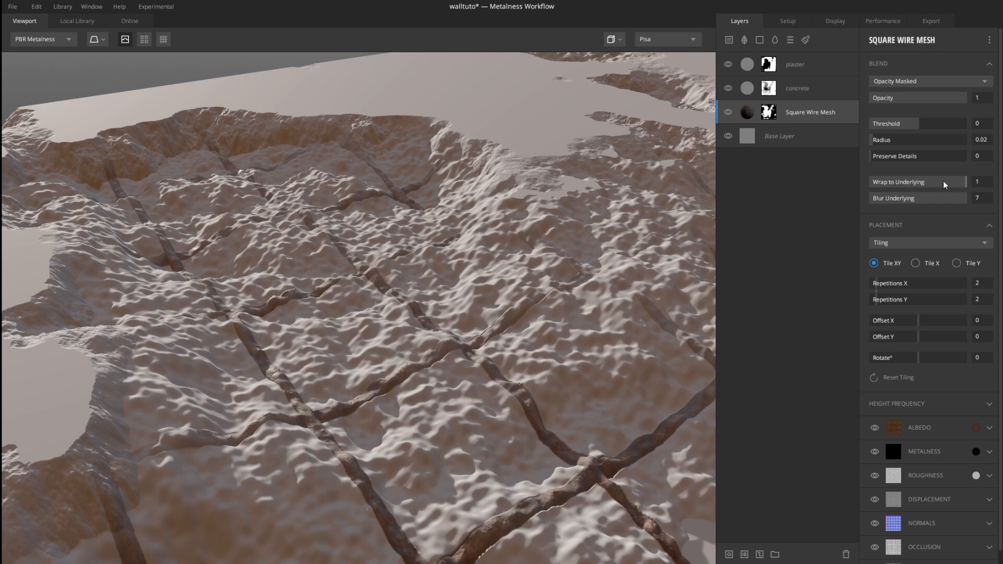
scroll(535, 364, down, 5)
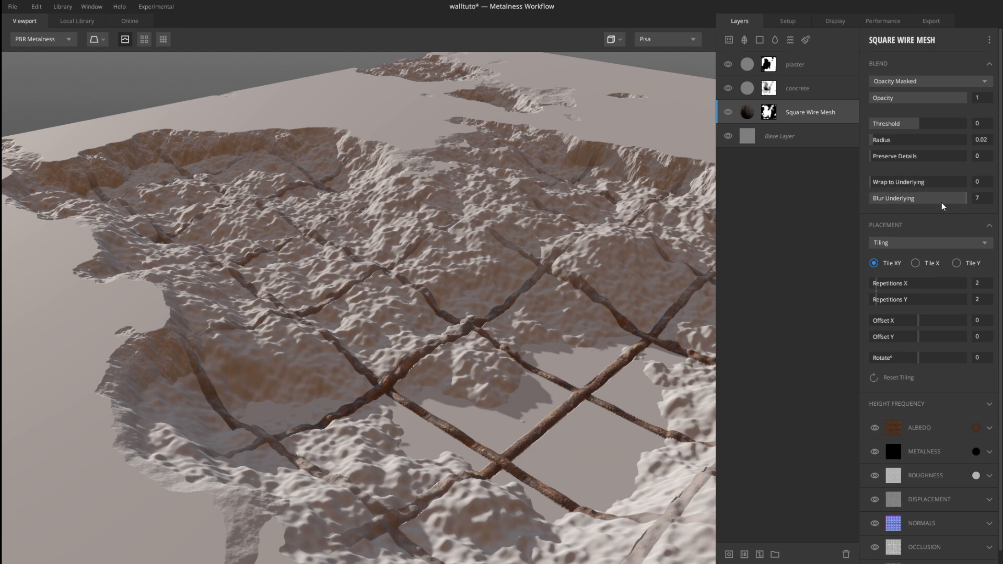
click(904, 81)
click(872, 108)
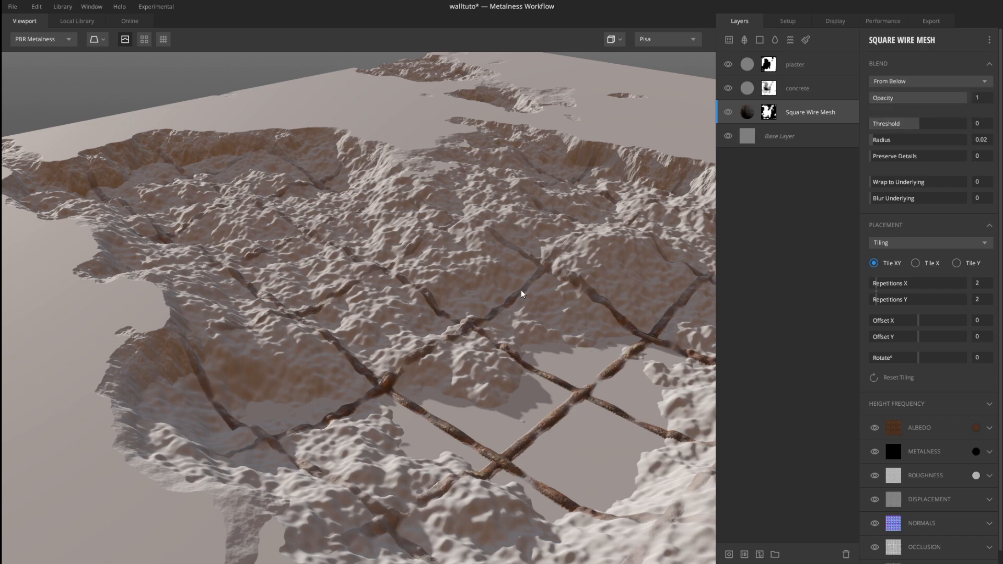
mouse_move(521, 293)
mouse_down()
mouse_move(553, 287)
mouse_move(522, 288)
mouse_up()
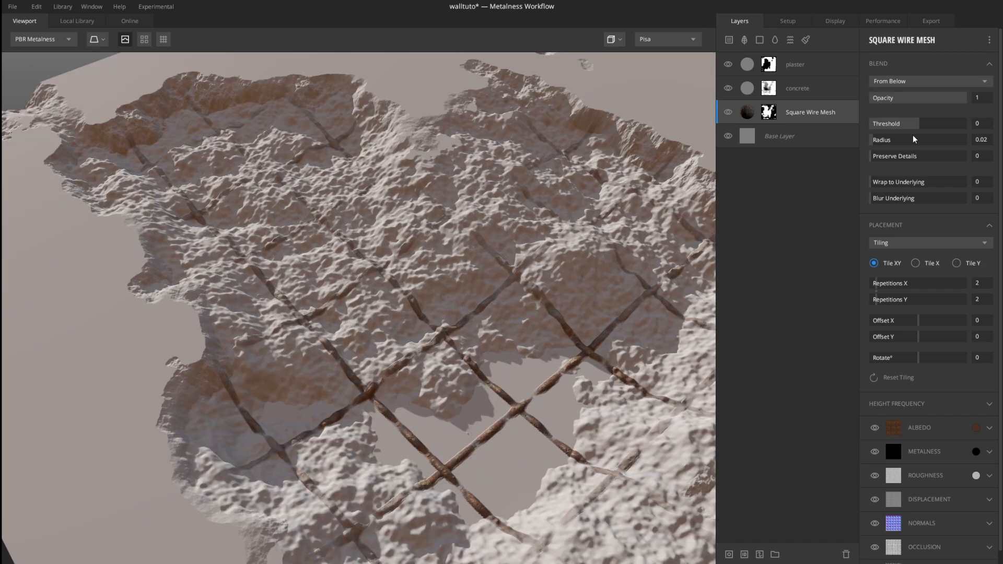
Raise the Square Wire Mesh layer's blend Threshold, trying 0.229 and 0.249 and settling on 0.169, while checking the wires up close
click(926, 122)
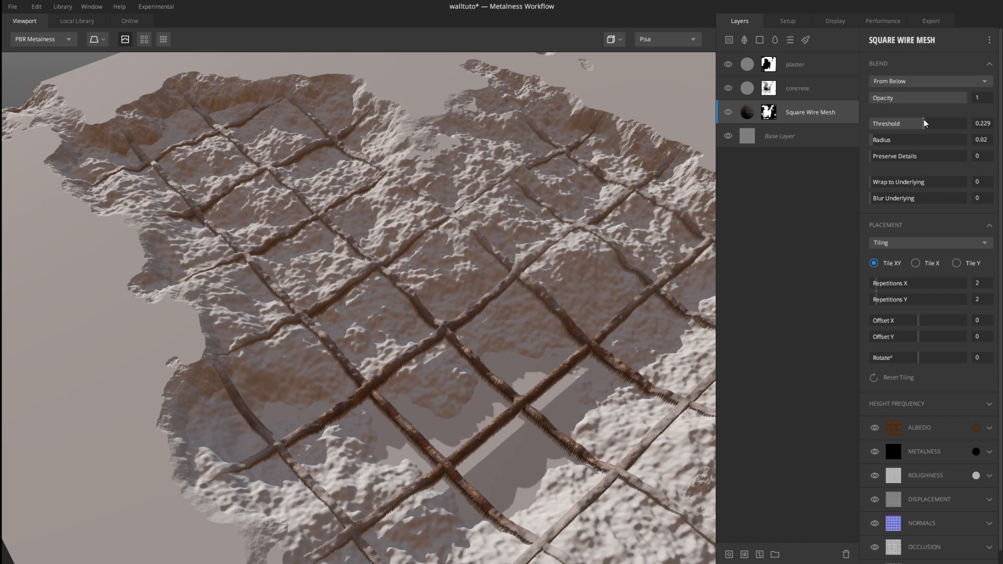
drag(924, 124, 925, 123)
scroll(520, 333, down, 5)
drag(520, 334, 489, 316)
scroll(507, 359, up, 5)
scroll(507, 359, down, 5)
scroll(569, 399, up, 5)
middle_drag(615, 376, 508, 349)
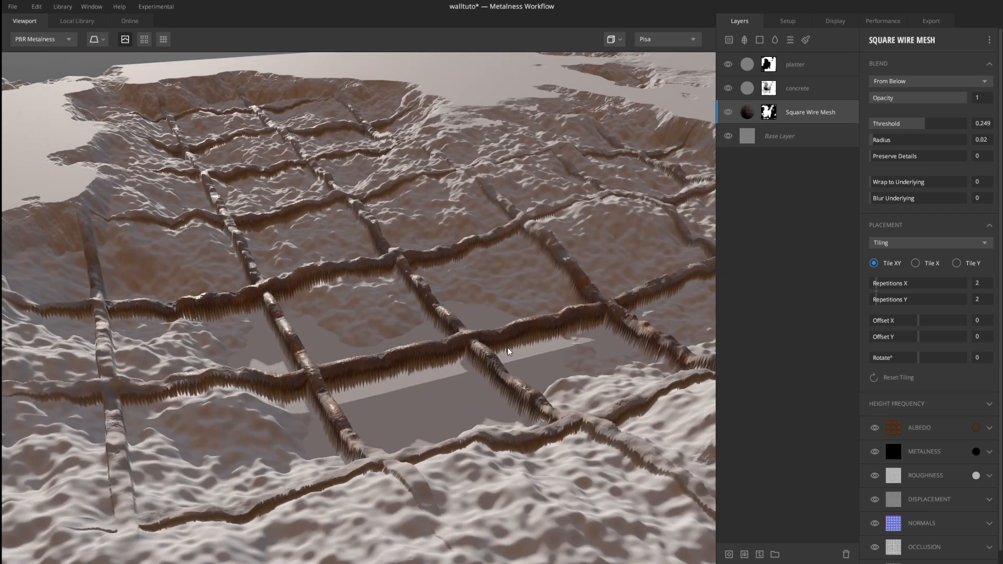
scroll(508, 351, up, 3)
drag(926, 123, 924, 124)
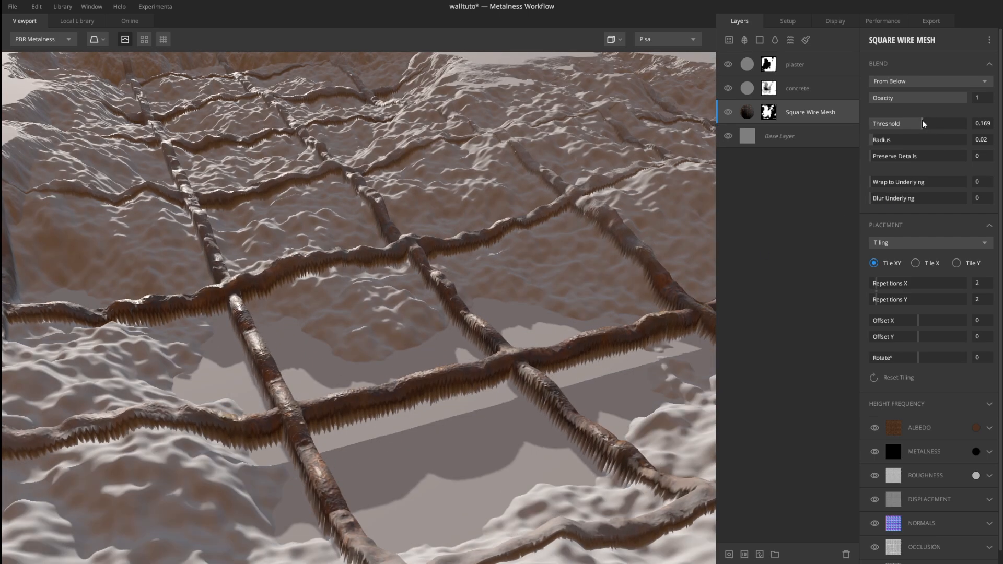
Examine how much wire mesh is exposed across the broken area from above and at closer range
scroll(476, 328, down, 8)
drag(499, 341, 458, 460)
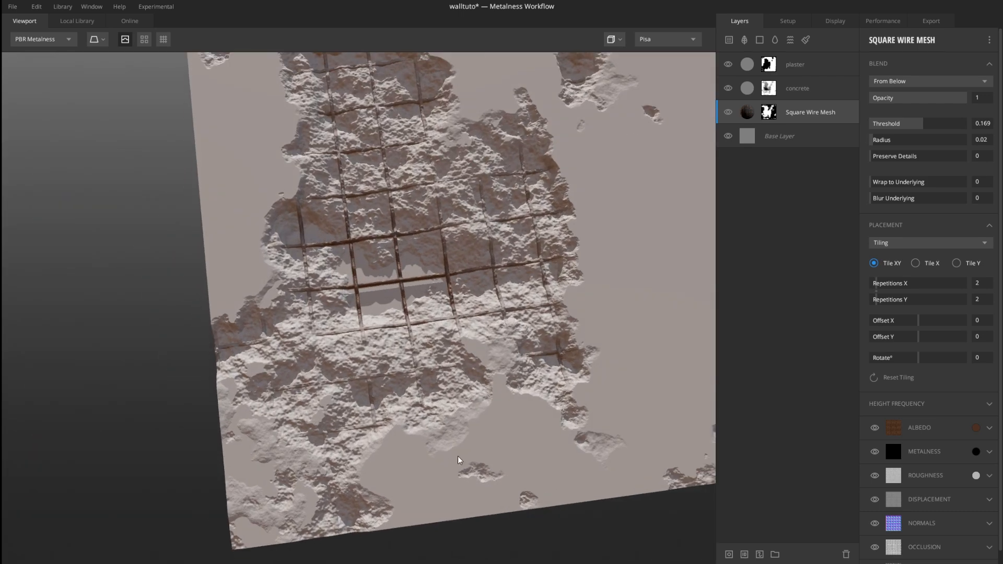
middle_drag(474, 331, 445, 336)
scroll(427, 450, up, 3)
scroll(427, 450, down, 4)
drag(444, 335, 365, 298)
scroll(429, 359, up, 3)
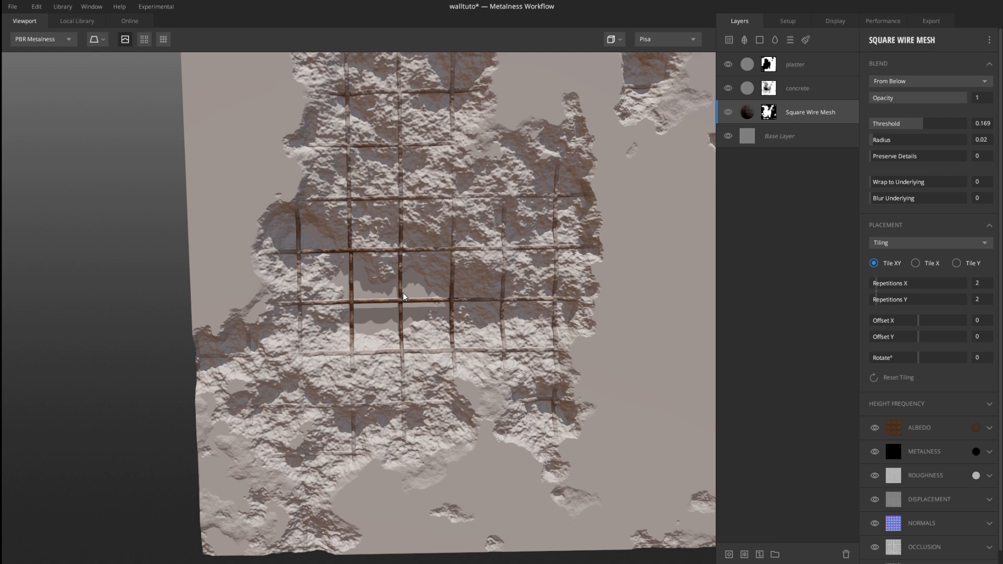
scroll(404, 297, up, 3)
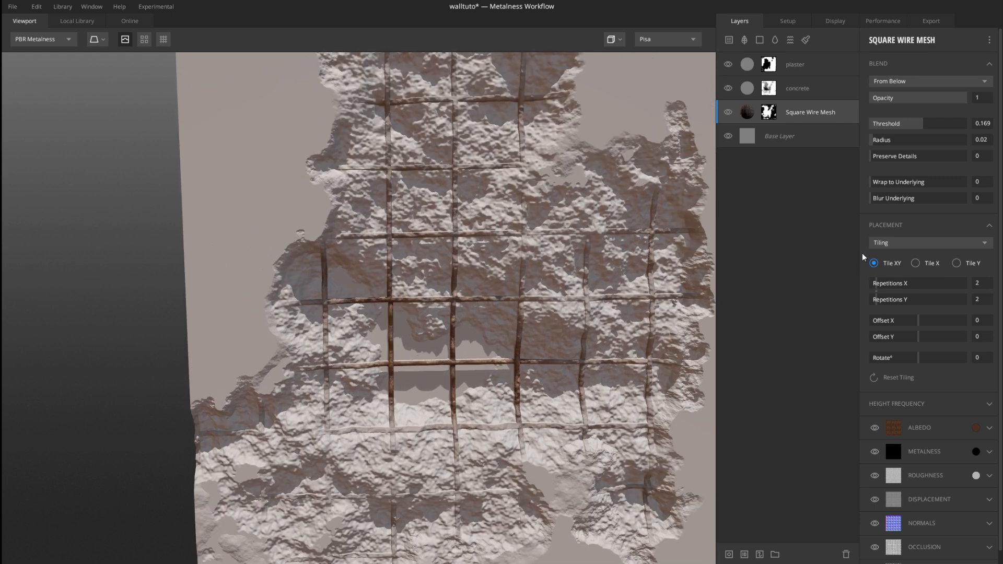
drag(541, 282, 808, 166)
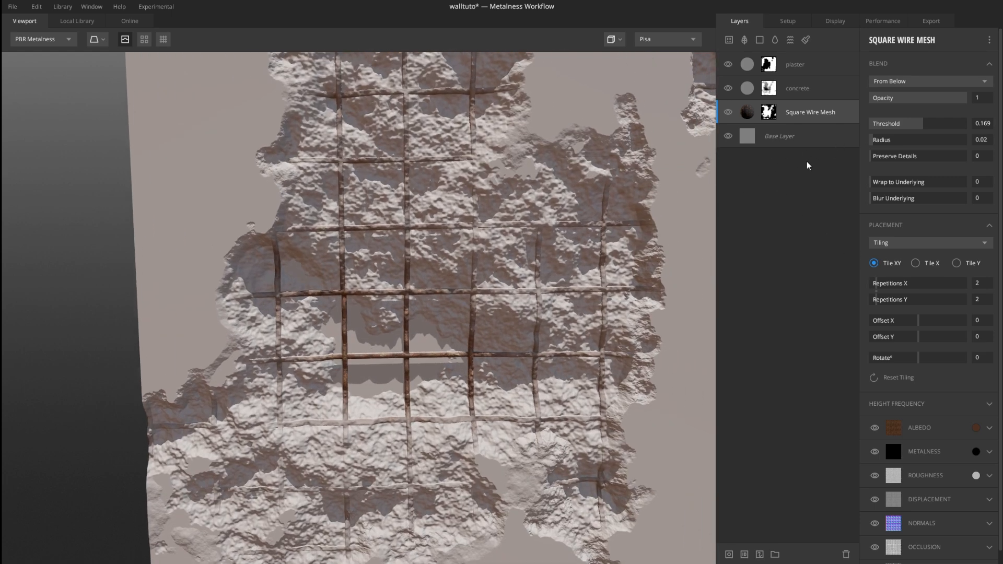
Add a paint mask to the Square Wire Mesh layer and choose the Brush Hard preset at size 10
click(759, 558)
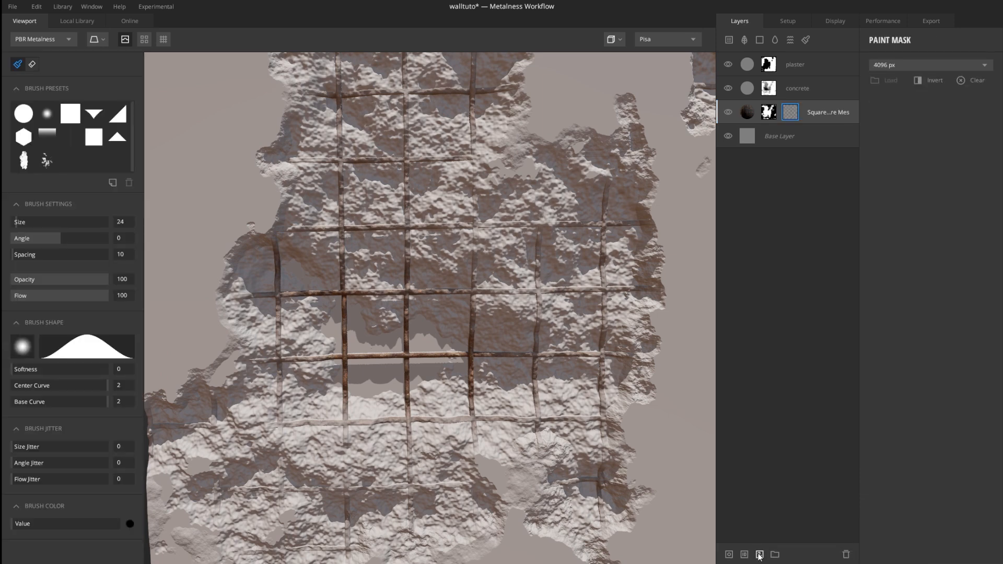
click(23, 114)
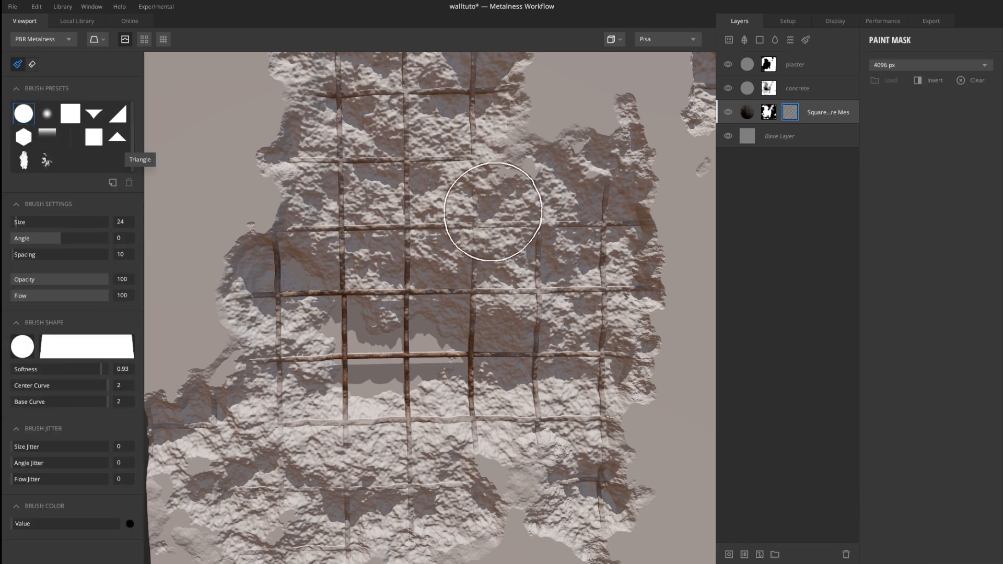
middle_drag(493, 213, 420, 283)
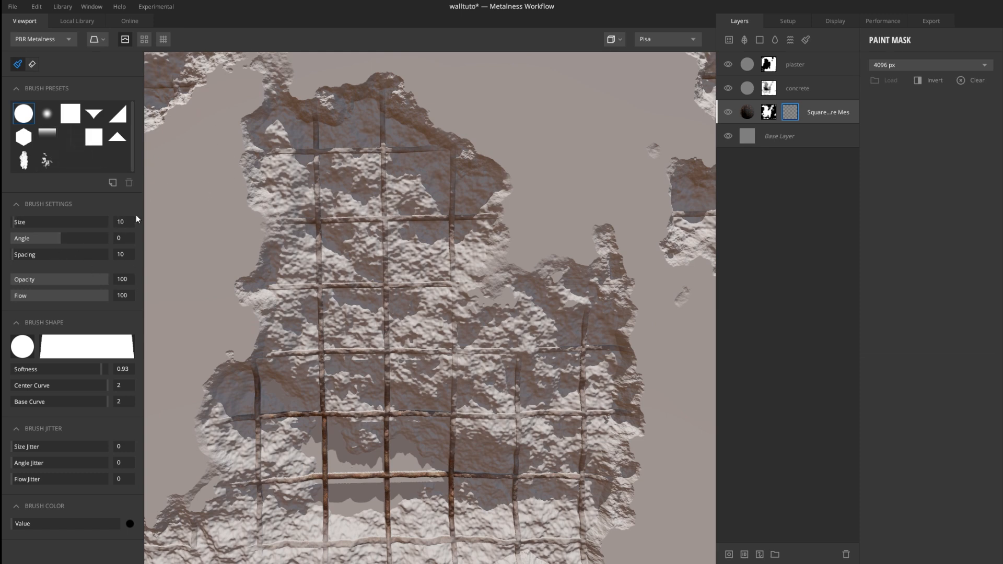
mouse_move(496, 208)
middle_down()
mouse_move(475, 285)
mouse_move(450, 294)
middle_up()
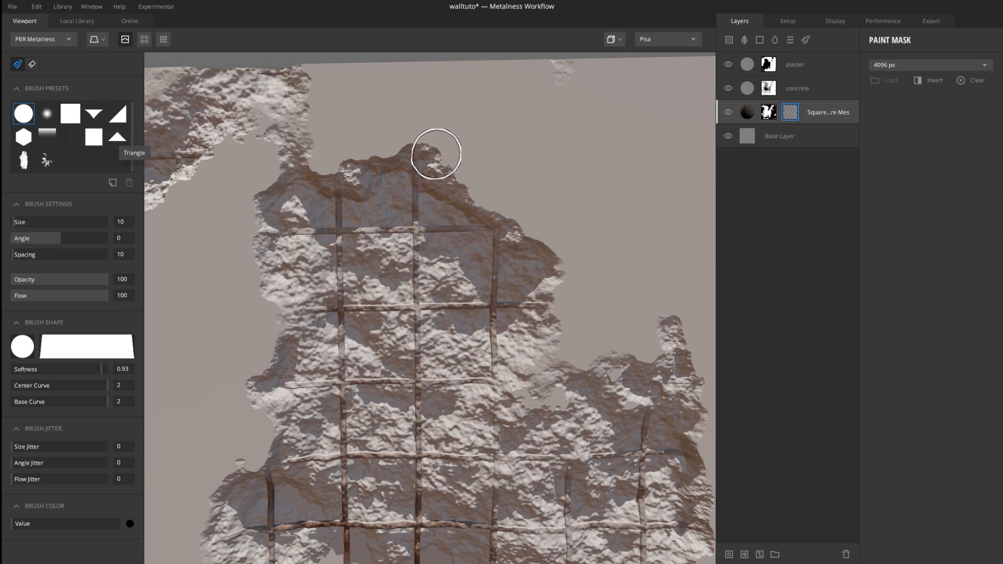
Paint black over the wires in the upper part of the large broken area to hide them
mouse_move(436, 154)
mouse_down()
mouse_move(432, 242)
mouse_move(389, 308)
mouse_move(416, 384)
mouse_move(333, 429)
mouse_move(334, 464)
mouse_move(649, 447)
mouse_move(657, 405)
mouse_move(653, 468)
mouse_up()
mouse_move(577, 472)
mouse_down()
mouse_move(497, 405)
mouse_move(498, 376)
mouse_move(544, 284)
mouse_move(381, 320)
mouse_move(308, 299)
mouse_move(336, 240)
mouse_move(314, 190)
mouse_move(362, 226)
mouse_move(421, 234)
mouse_up()
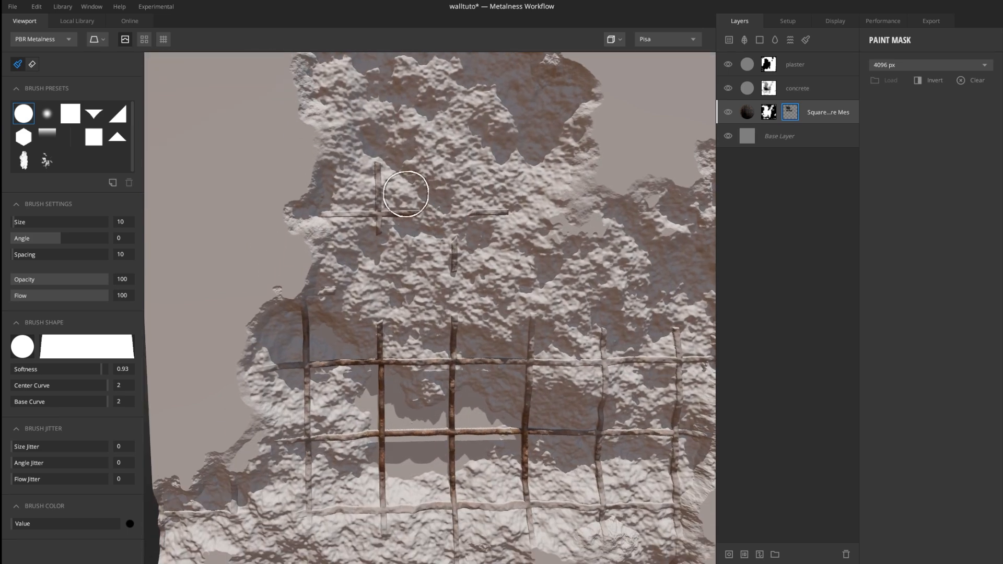
mouse_move(377, 170)
mouse_down()
mouse_move(421, 217)
mouse_move(315, 223)
mouse_up()
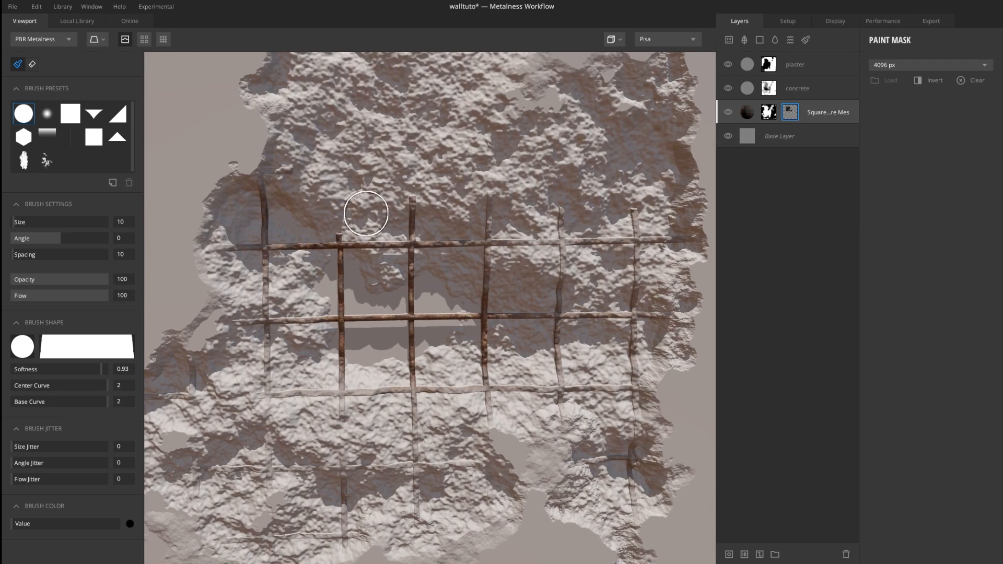
Paint out the wires below and beside the central hole, keeping the mesh across the hole and in the hollow beside it
mouse_move(366, 213)
mouse_down()
mouse_move(414, 236)
mouse_move(611, 226)
mouse_move(630, 517)
mouse_move(553, 307)
mouse_move(599, 370)
mouse_move(493, 394)
mouse_move(467, 385)
mouse_move(440, 480)
mouse_up()
middle_drag(330, 468, 450, 324)
mouse_move(514, 389)
mouse_down()
mouse_move(369, 310)
mouse_move(430, 325)
mouse_move(472, 363)
mouse_move(538, 262)
mouse_move(536, 241)
mouse_move(491, 258)
mouse_move(450, 241)
mouse_move(245, 257)
mouse_up()
scroll(354, 329, down, 2)
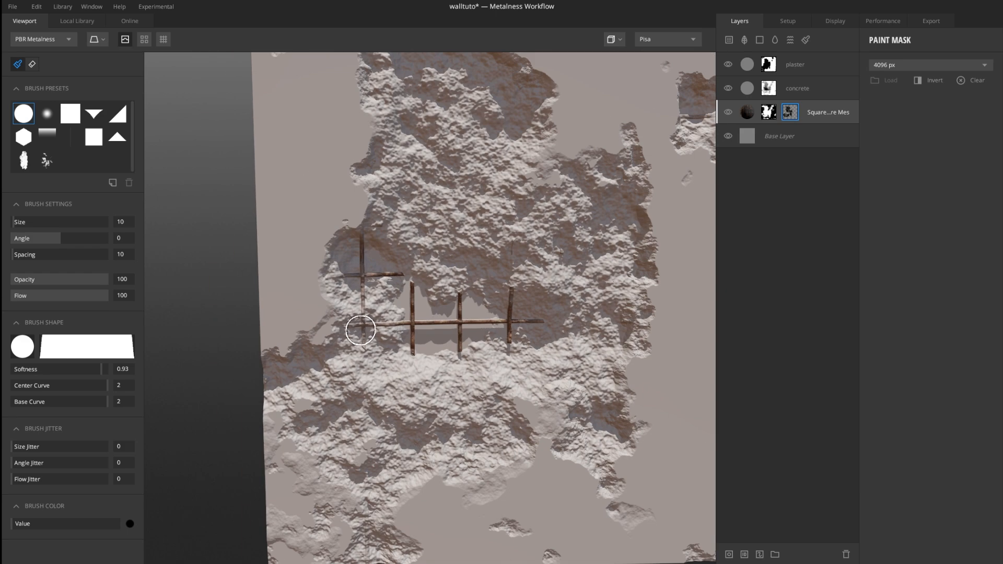
Reduce the brush size to 5 and paint away the wire ends lying over the concrete just left of the central hole
scroll(544, 277, up, 4)
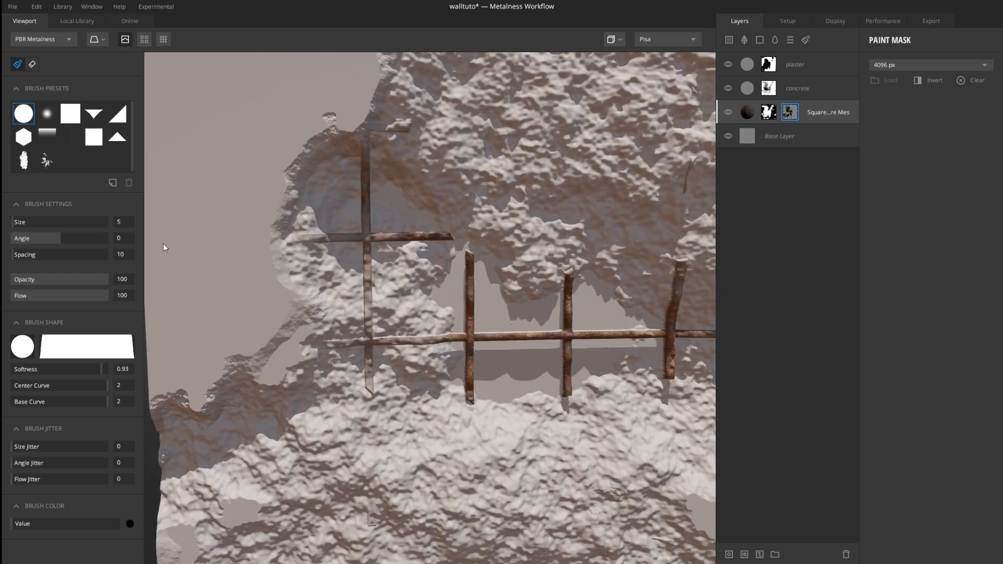
scroll(374, 186, up, 3)
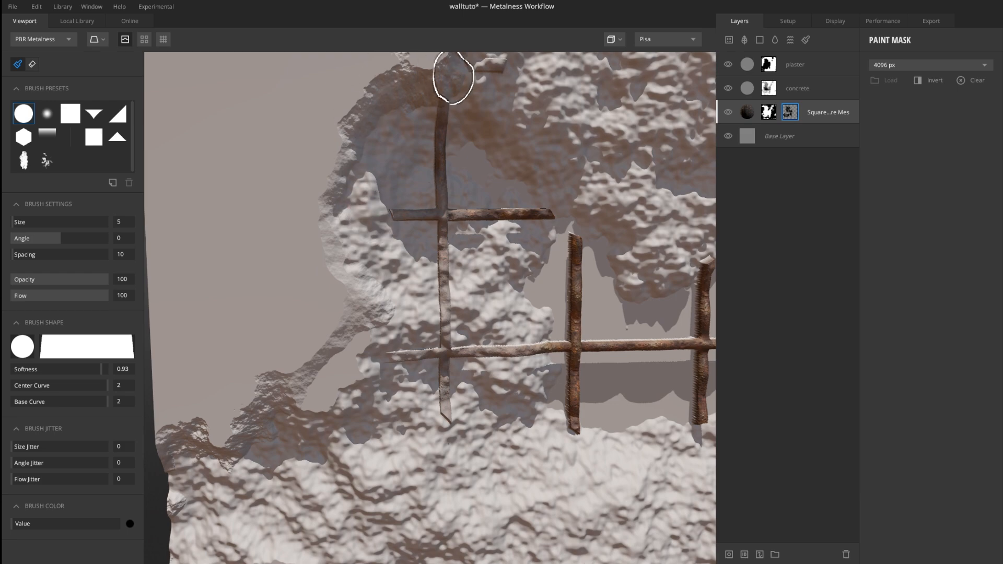
middle_drag(579, 218, 601, 124)
drag(454, 250, 466, 176)
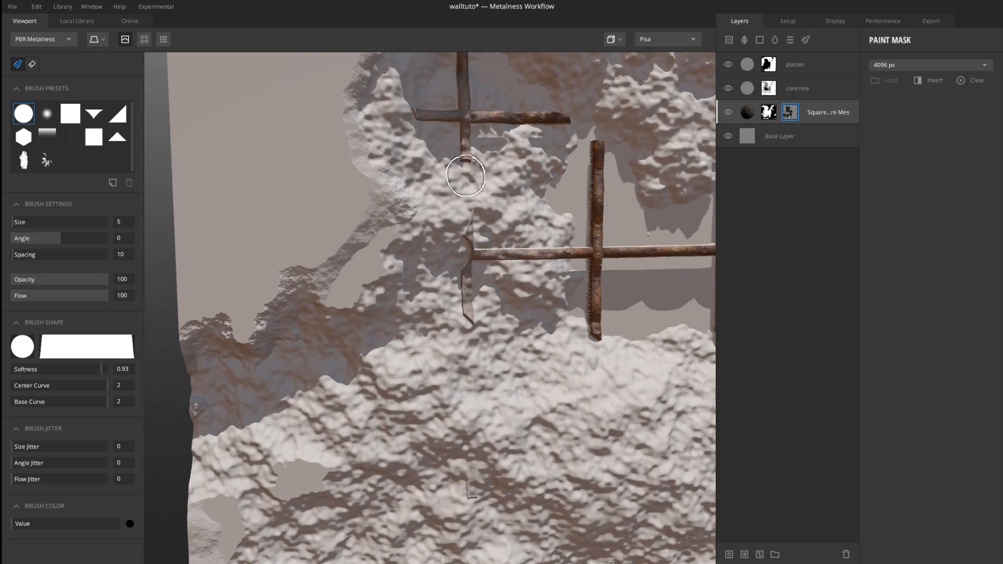
mouse_move(500, 211)
mouse_down()
mouse_move(489, 224)
mouse_move(548, 244)
mouse_up()
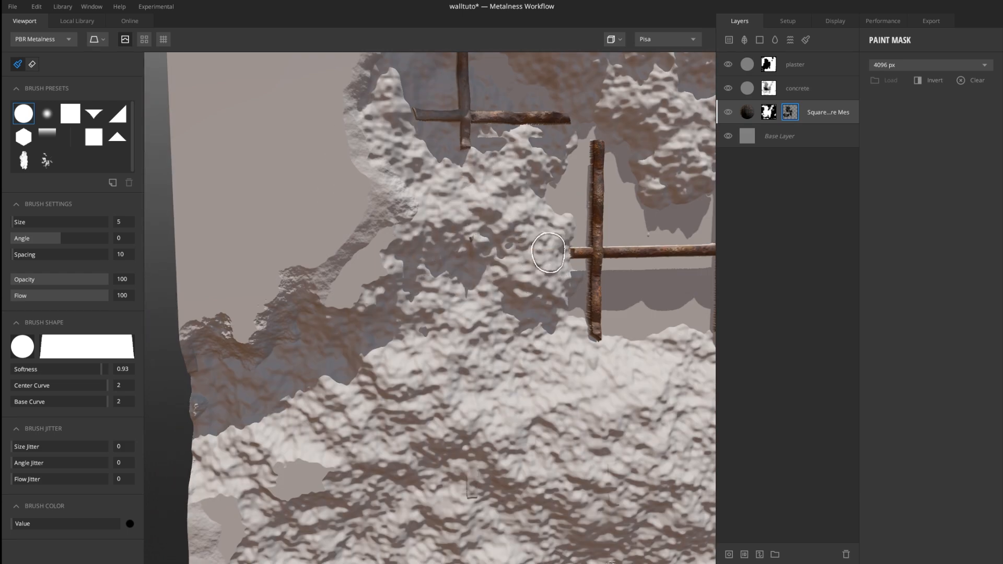
Switch the brush to white and restore the wire linking the hollow's cross-shaped piece to the mesh over the central hole
scroll(548, 252, down, 10)
scroll(481, 280, up, 8)
scroll(540, 236, down, 8)
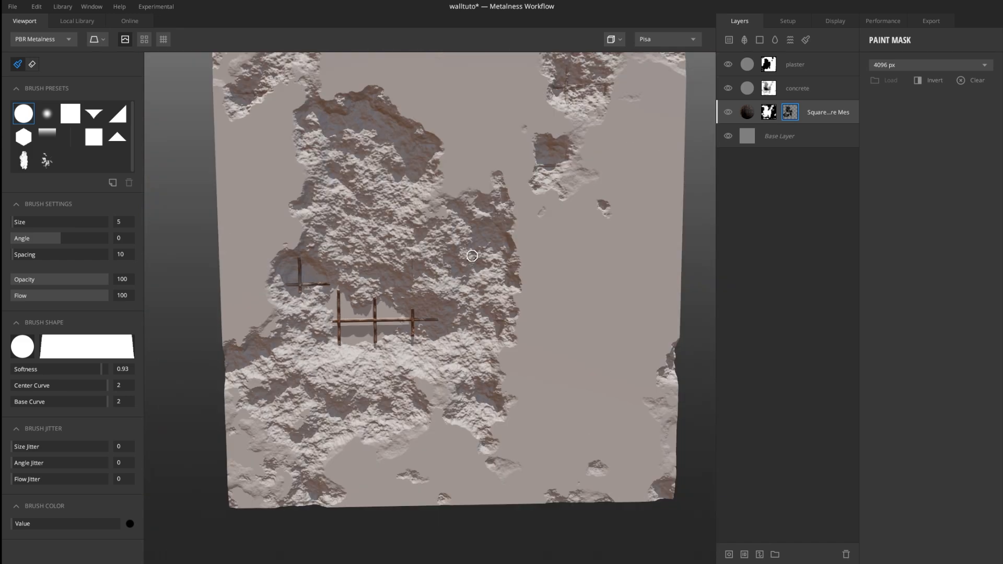
scroll(507, 321, up, 10)
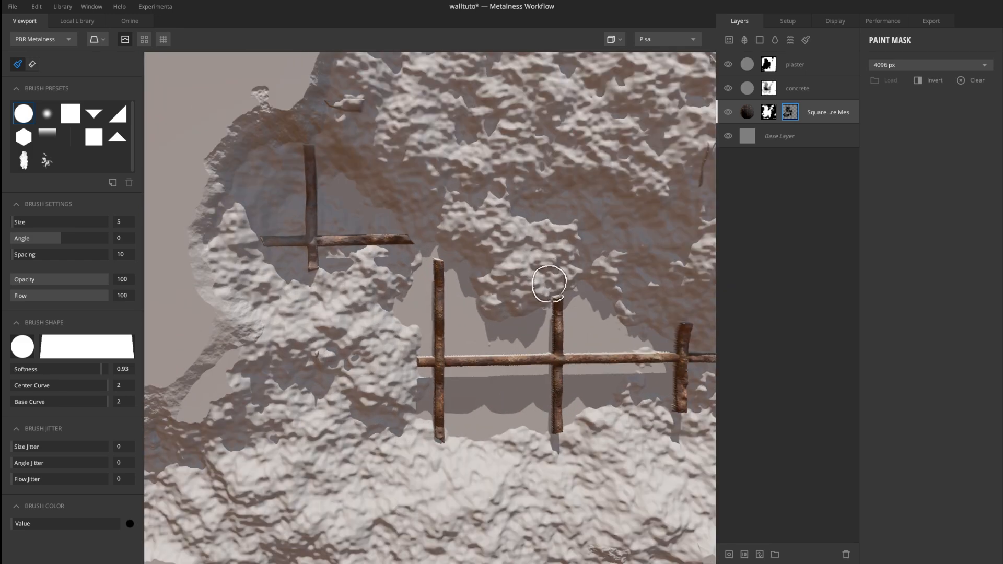
scroll(546, 314, up, 6)
key(x)
drag(560, 281, 564, 263)
drag(341, 186, 302, 146)
scroll(354, 197, down, 5)
scroll(325, 172, up, 5)
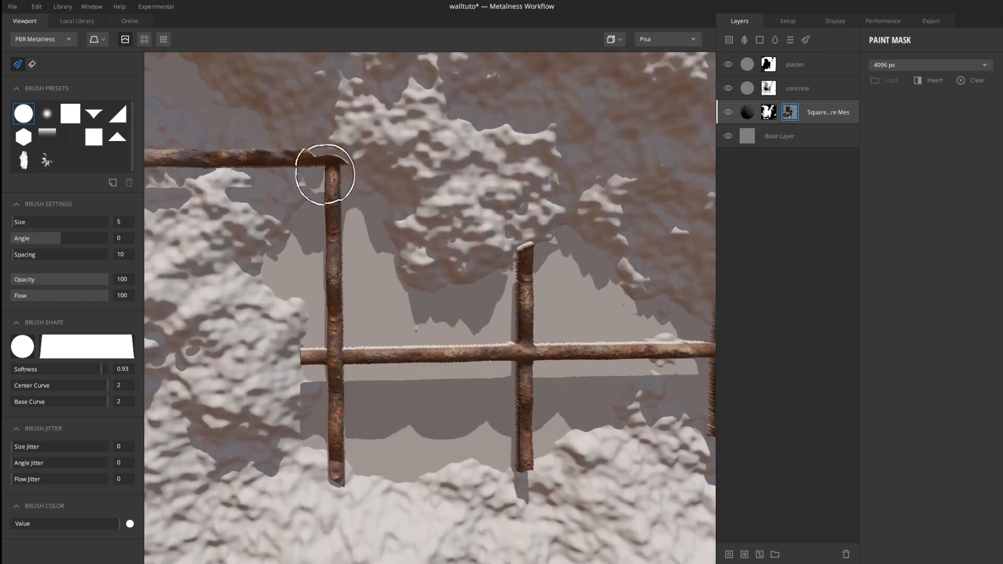
Erase the paint mask over the top of the large broken area with the soft eraser at size 24
scroll(455, 215, down, 5)
scroll(455, 215, down, 6)
middle_drag(437, 128, 446, 226)
scroll(446, 227, up, 8)
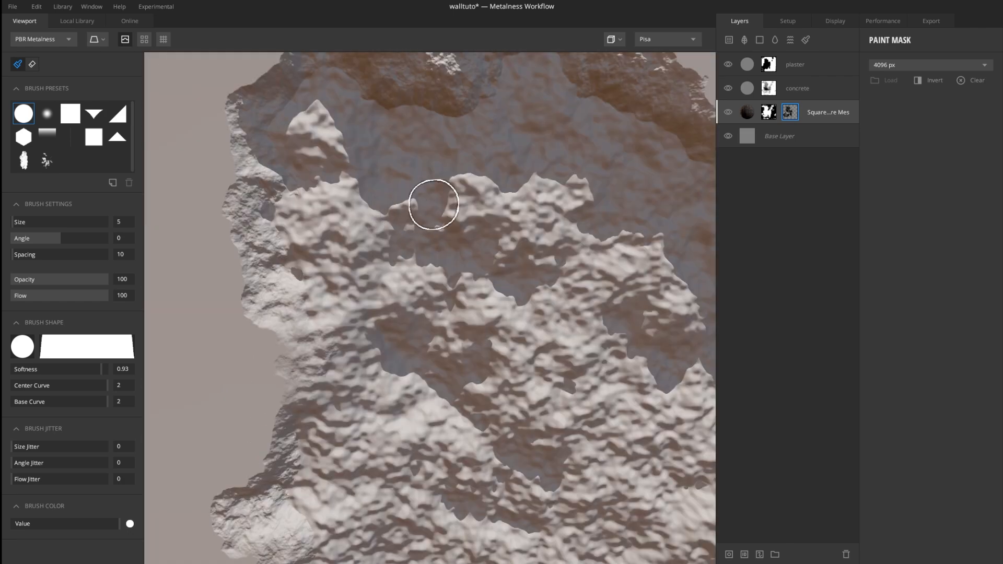
scroll(432, 204, down, 6)
middle_drag(447, 160, 406, 219)
scroll(406, 219, down, 3)
middle_drag(403, 271, 410, 197)
scroll(409, 197, up, 2)
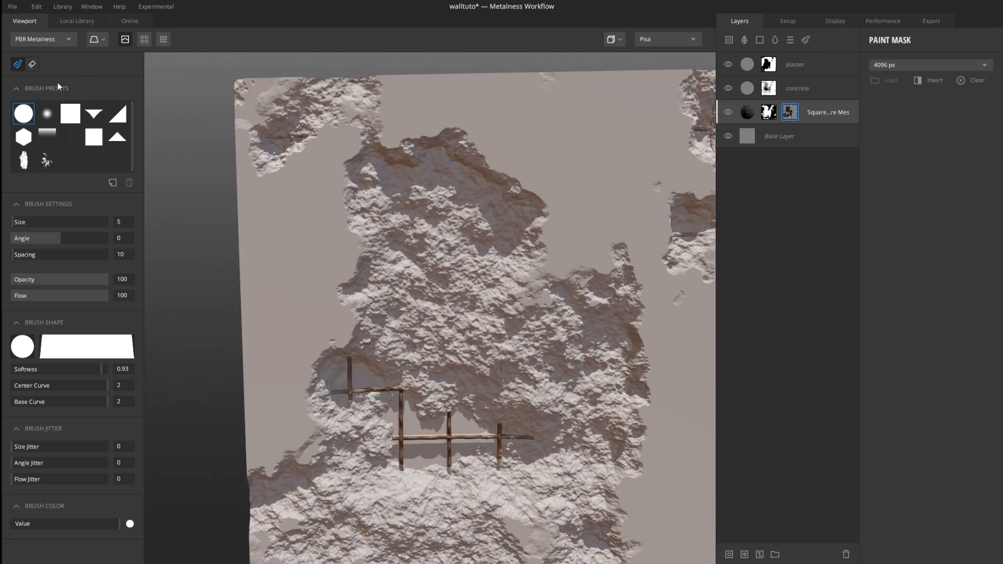
click(32, 64)
mouse_move(426, 162)
mouse_down()
mouse_move(506, 229)
mouse_move(394, 195)
mouse_move(381, 215)
mouse_up()
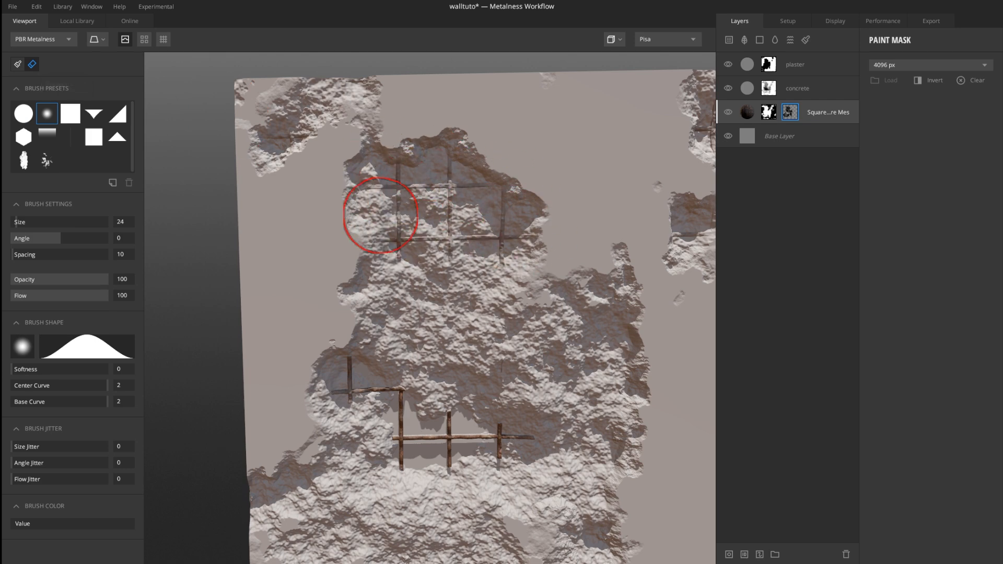
Return to the hard brush in black and cover the upper broken area's wires, starting at size 5 and finishing at size 82.17
middle_drag(384, 195, 413, 240)
click(19, 65)
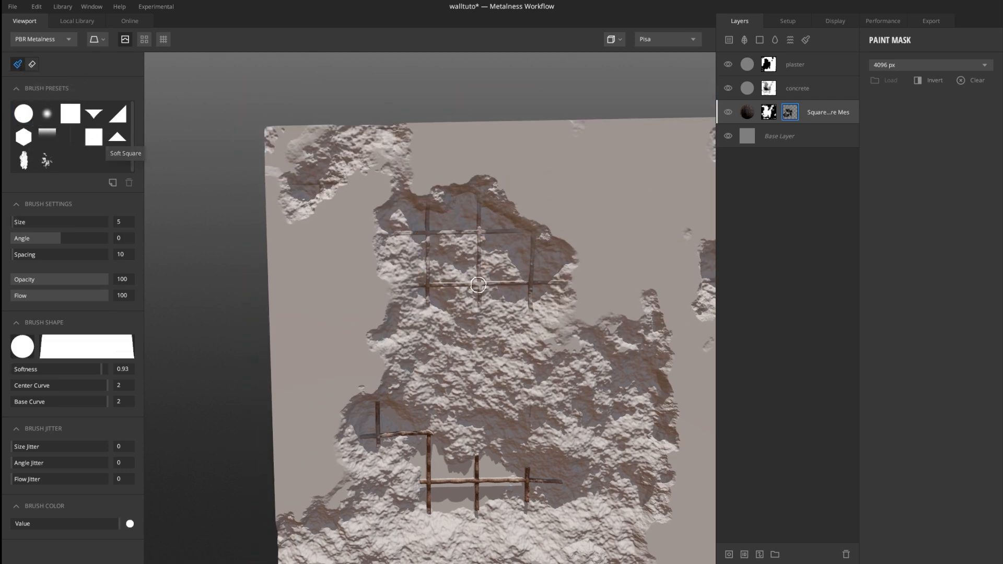
click(32, 63)
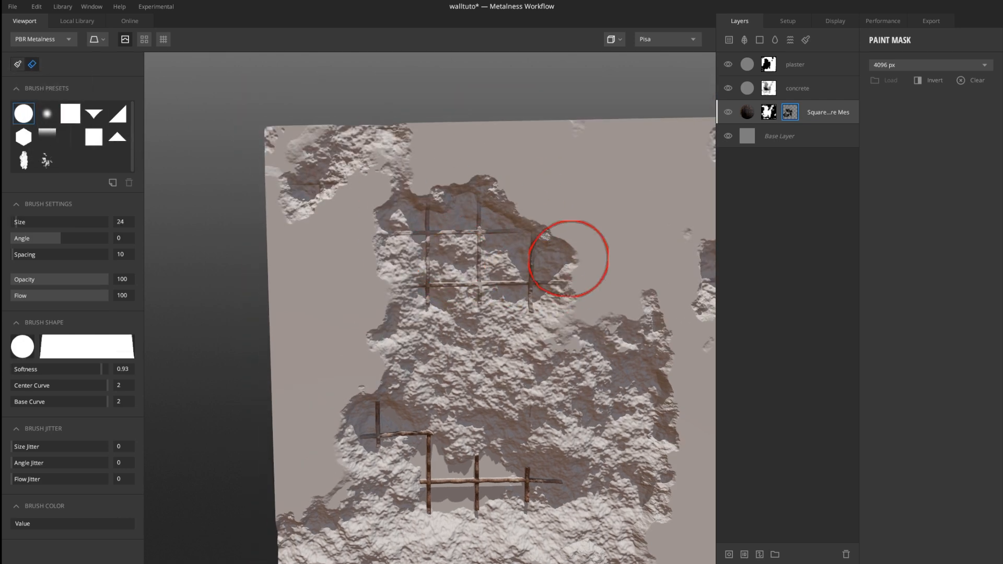
click(17, 63)
scroll(528, 229, up, 5)
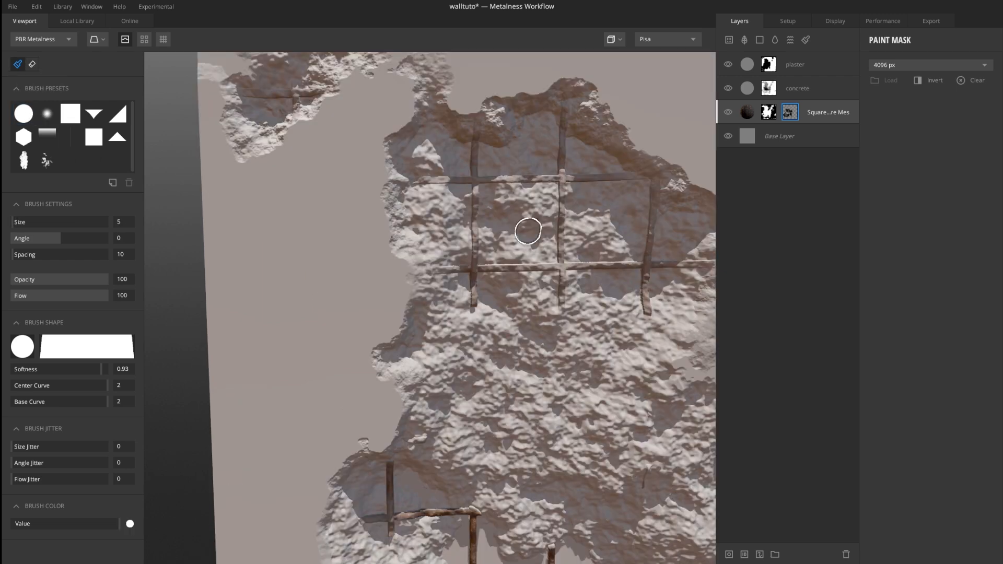
key(x)
mouse_move(356, 203)
mouse_down()
mouse_move(354, 111)
mouse_move(340, 287)
mouse_move(473, 247)
mouse_up()
scroll(474, 247, down, 5)
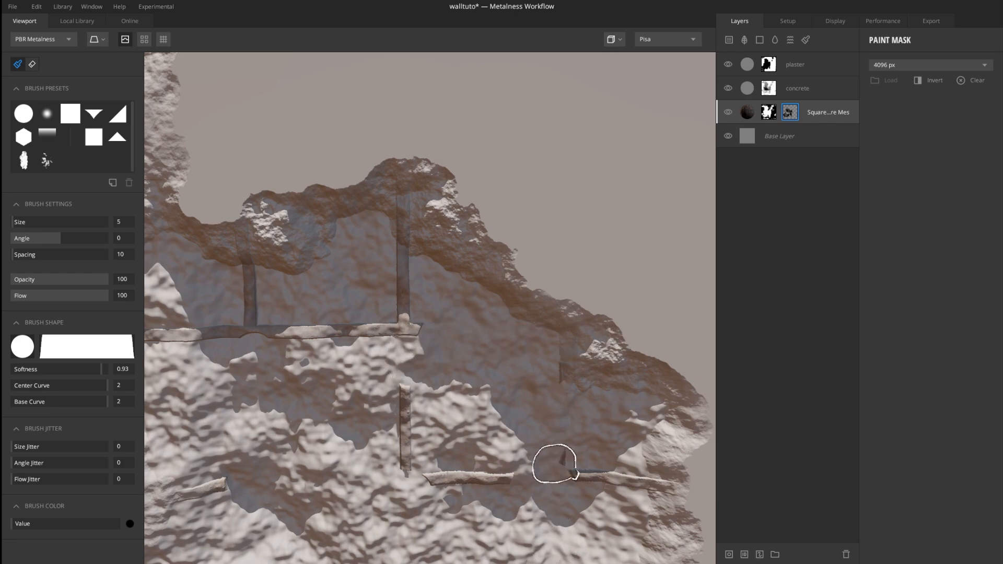
scroll(571, 277, down, 3)
click(478, 192)
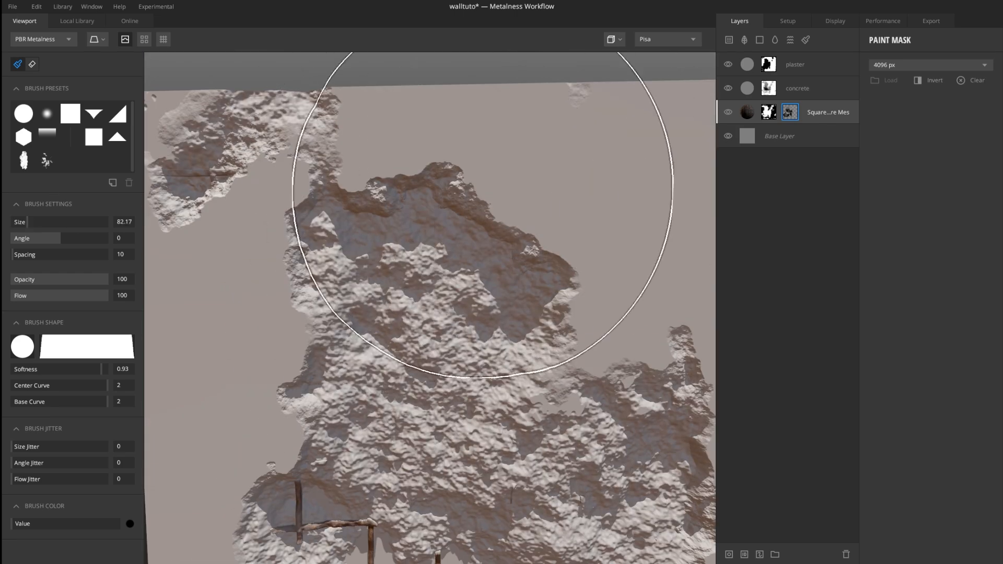
Mask out the mesh in the smaller broken patches near the wall's upper-right corner with the size 82.17 black brush
scroll(450, 230, down, 3)
middle_drag(414, 276, 405, 210)
middle_drag(653, 176, 447, 234)
click(457, 151)
scroll(497, 268, up, 3)
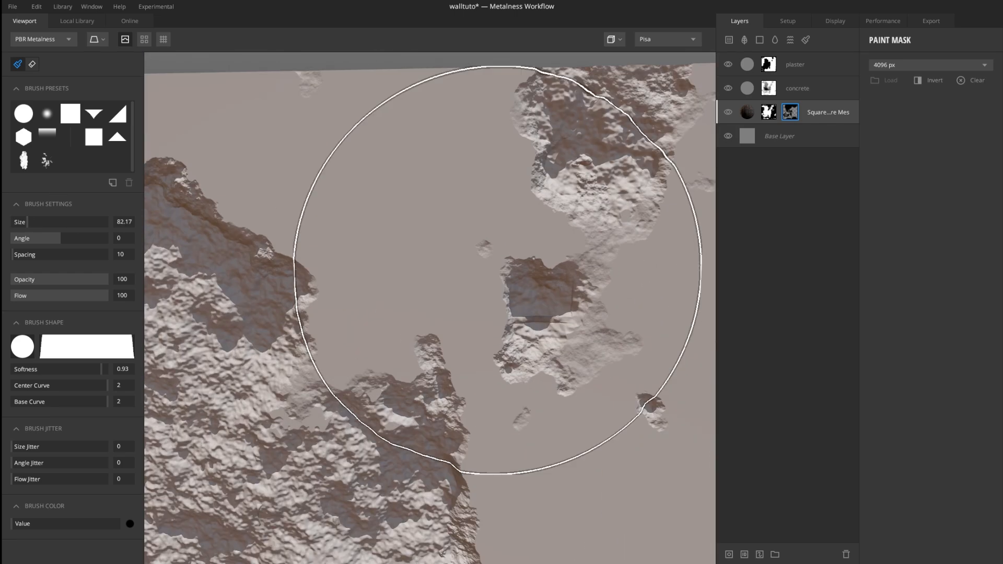
scroll(537, 179, down, 6)
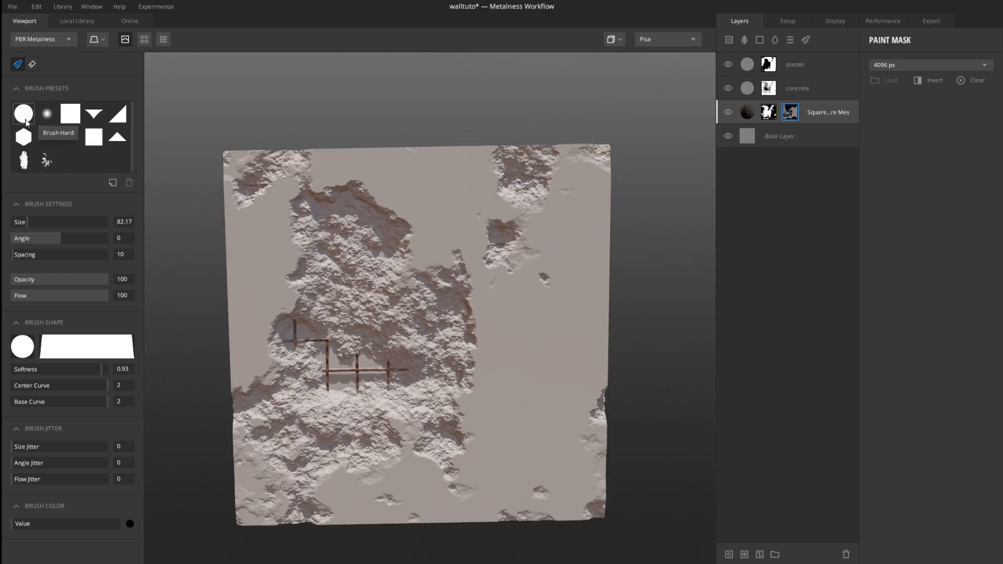
Set the concrete layer mask's brightness to 0.448 and contrast to 2.652, checking it in the layer mask view
middle_drag(373, 250, 428, 173)
scroll(428, 172, up, 4)
middle_drag(314, 120, 405, 177)
middle_drag(585, 187, 604, 251)
scroll(603, 251, up, 2)
click(770, 88)
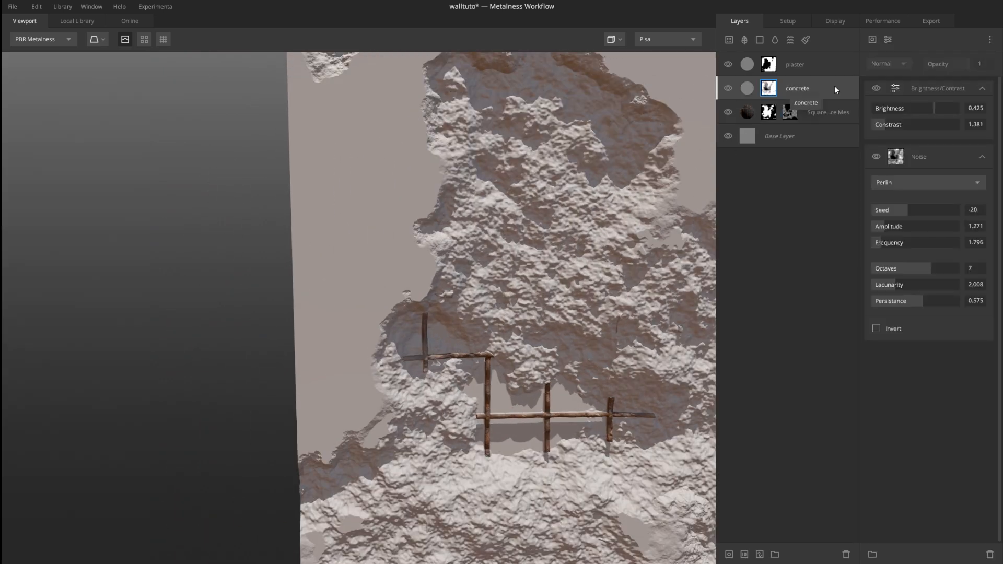
middle_drag(650, 177, 603, 222)
key(m)
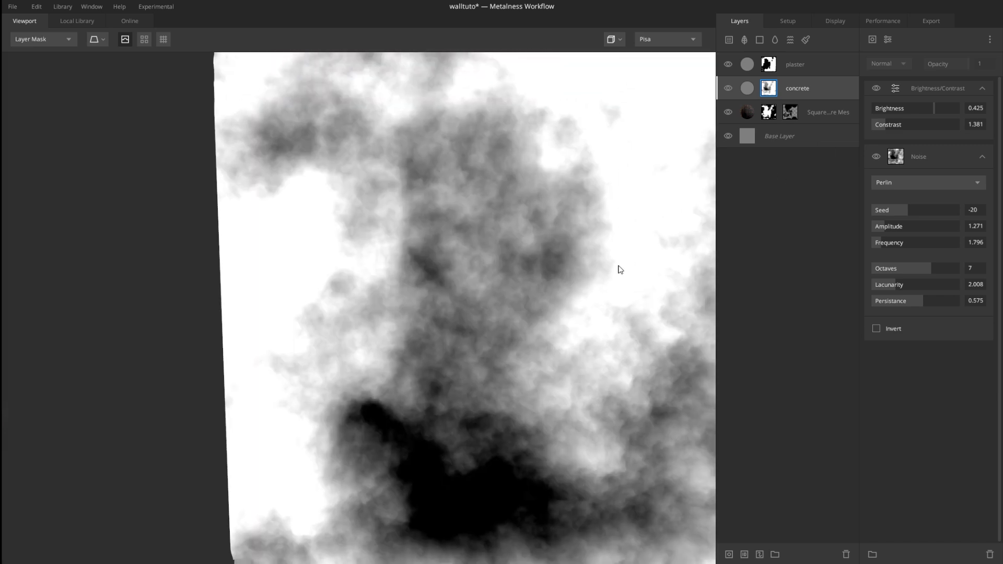
drag(934, 108, 939, 109)
middle_drag(499, 257, 499, 267)
drag(938, 109, 895, 123)
scroll(535, 240, down, 3)
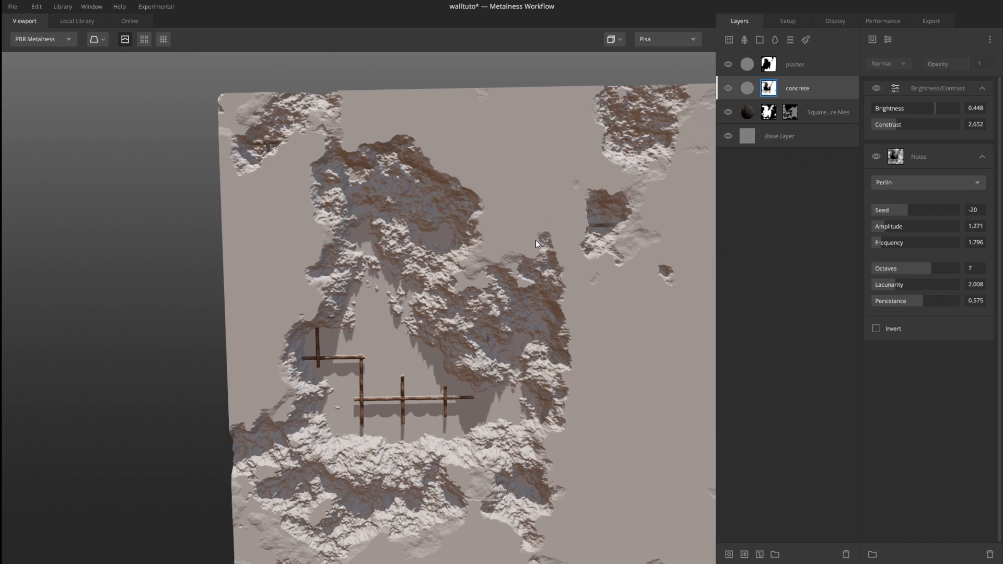
Disable the wire mesh layer's paint mask and set the concrete mask's contrast to 2.044
scroll(416, 309, up, 3)
right_click(796, 116)
click(810, 139)
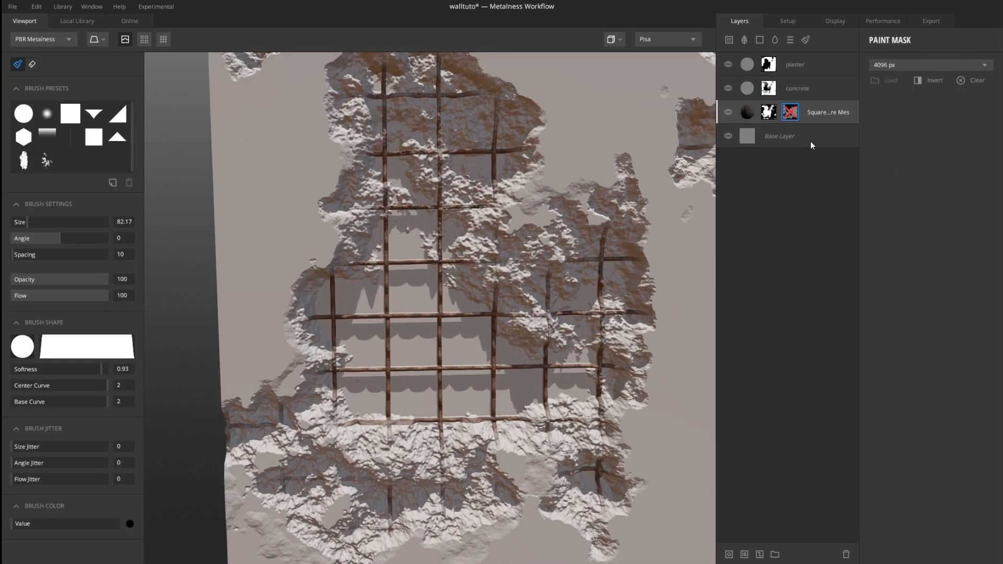
click(795, 99)
drag(902, 125, 892, 125)
scroll(431, 237, up, 3)
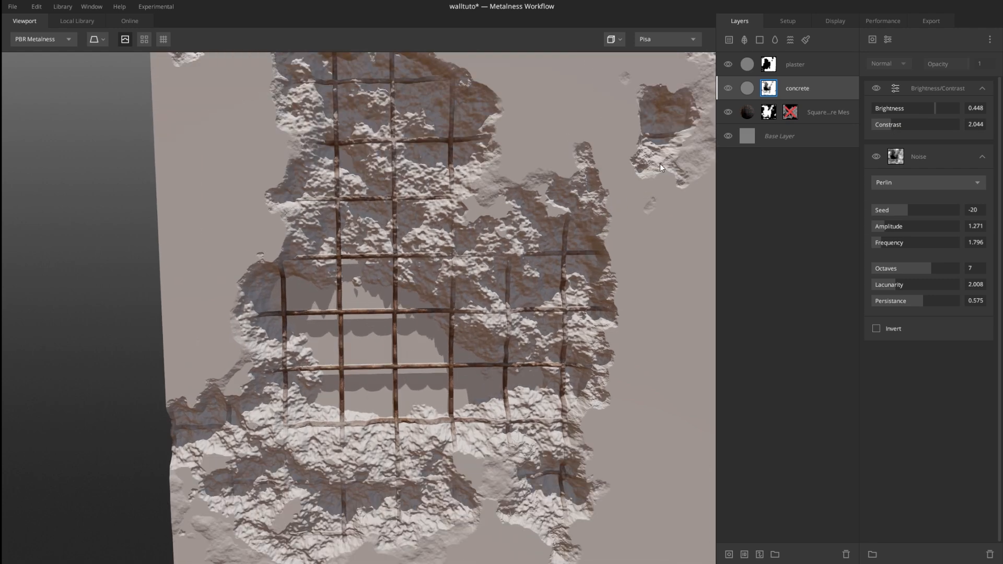
Examine the full mesh across the broken areas and re-enable the wire mesh layer's paint mask
scroll(453, 271, up, 5)
scroll(533, 254, down, 5)
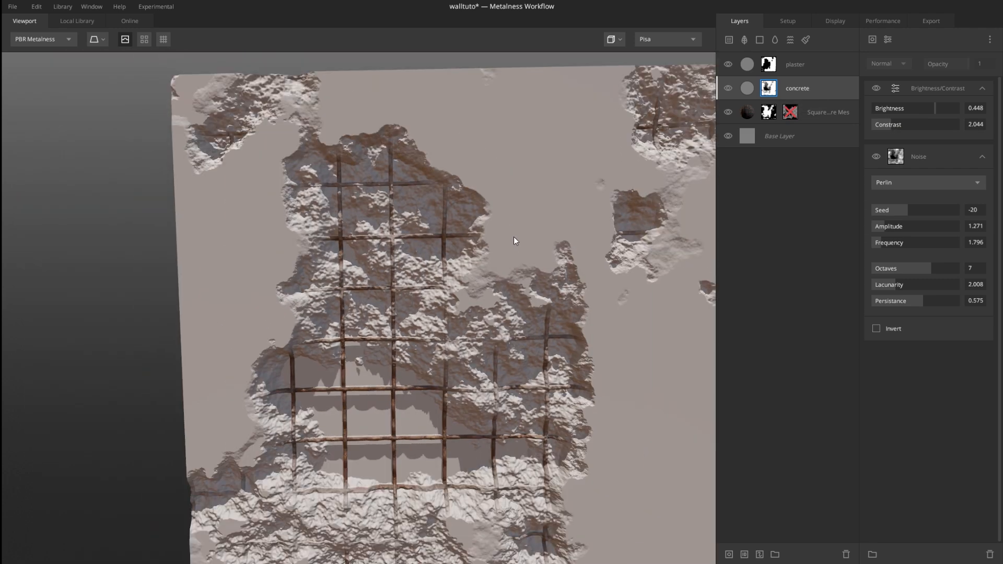
scroll(513, 237, up, 3)
right_click(792, 117)
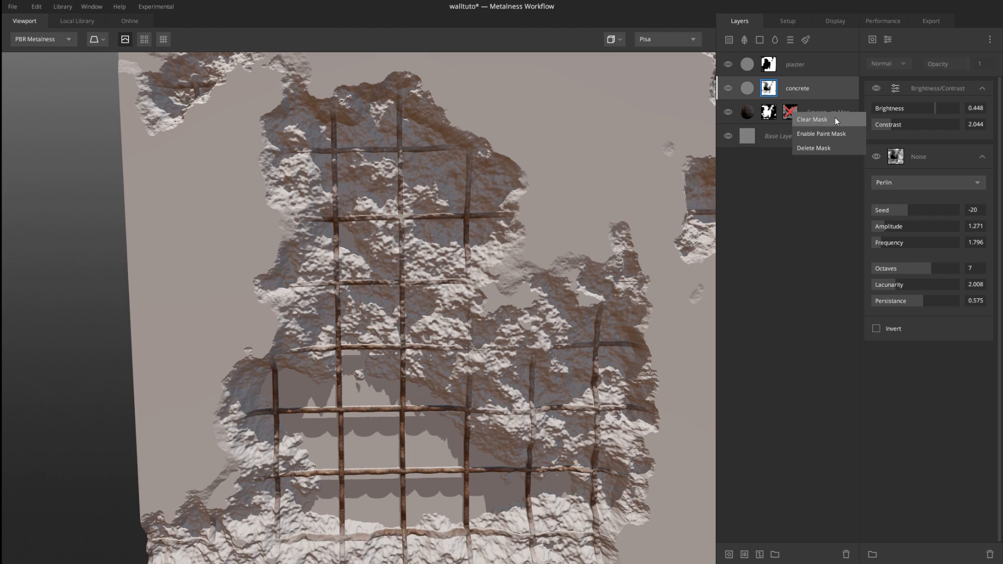
click(821, 133)
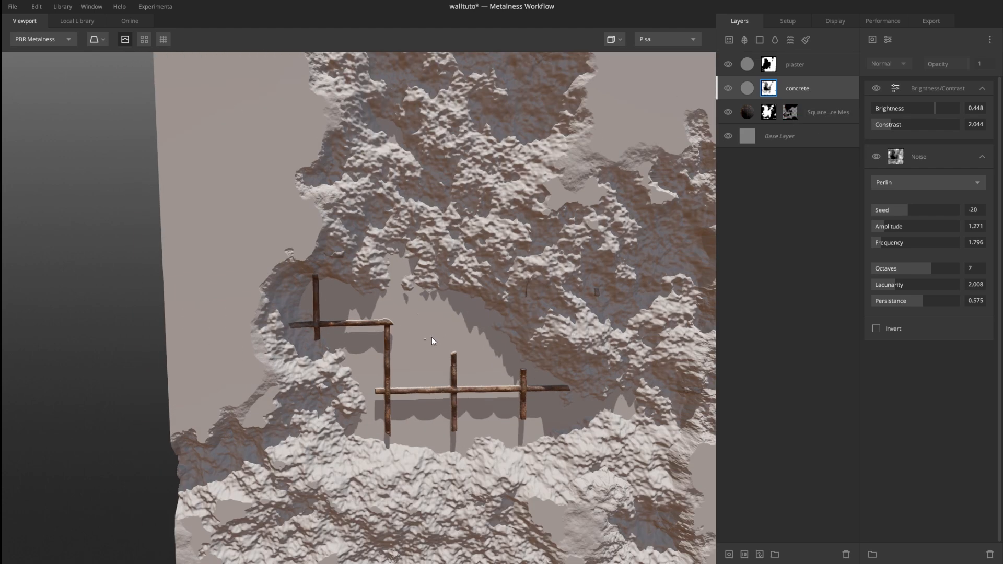
Erase the mesh's paint mask inside the central hole and along its right side with the hard eraser at size 24
scroll(434, 319, down, 4)
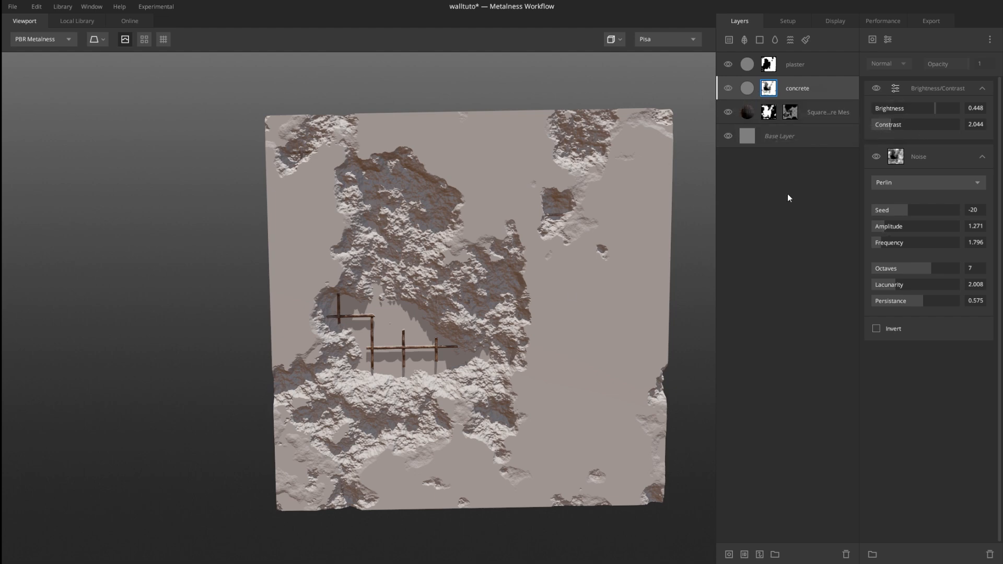
scroll(416, 290, up, 4)
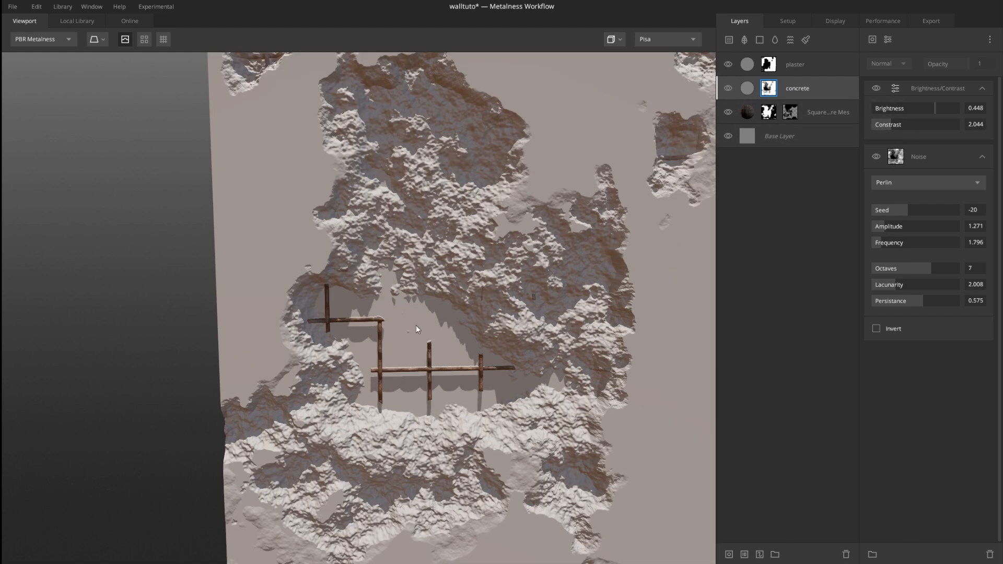
scroll(439, 314, up, 3)
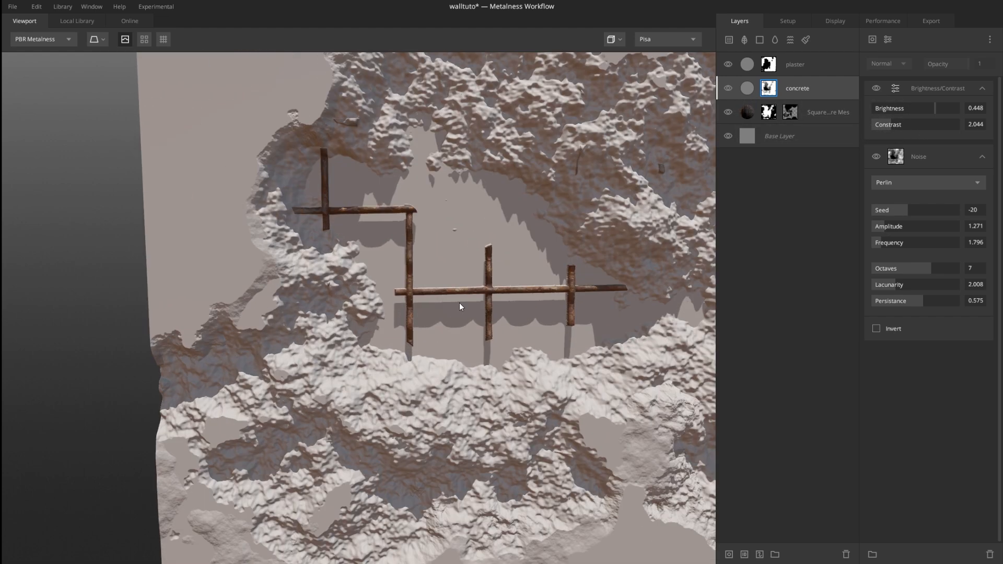
click(787, 114)
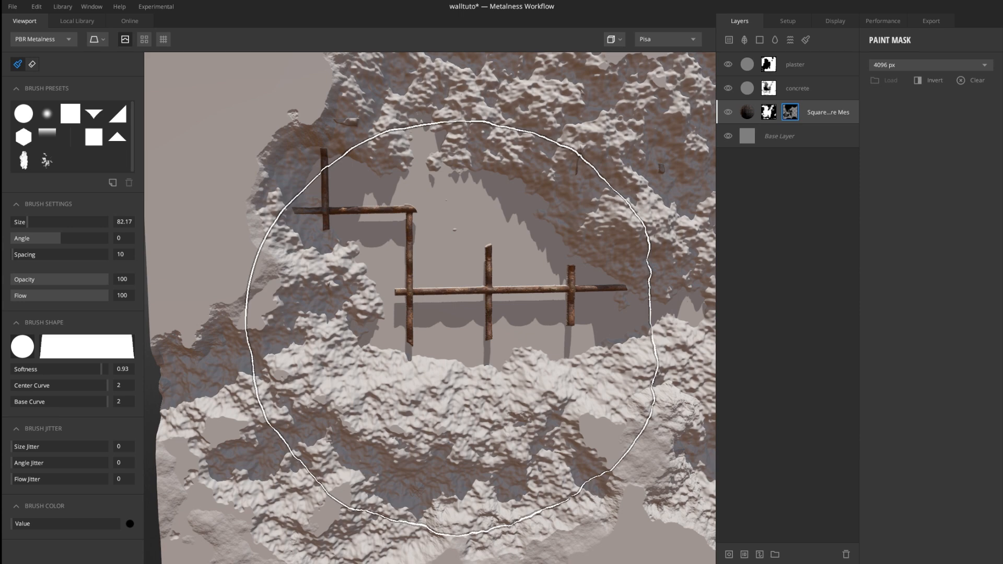
click(32, 64)
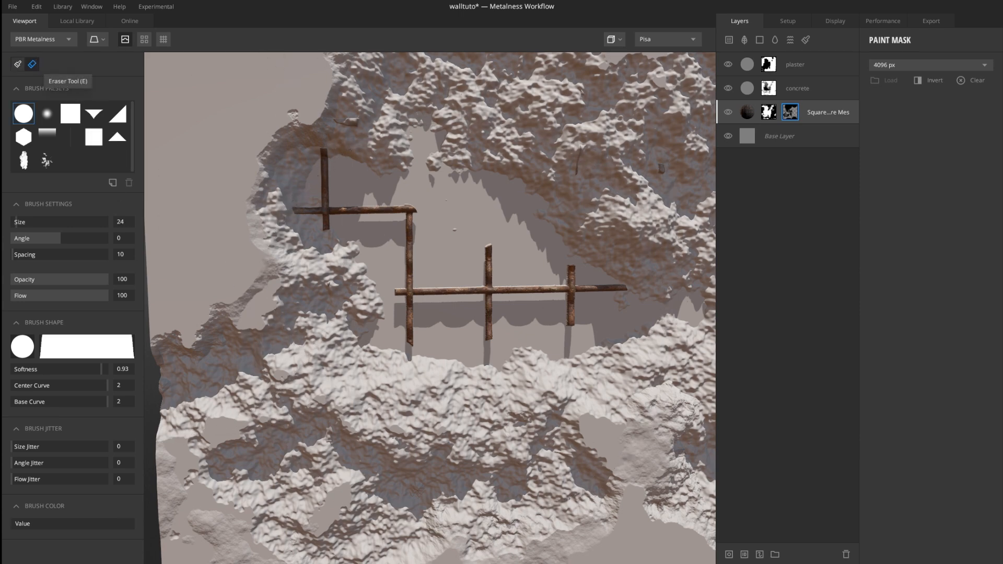
scroll(533, 303, up, 5)
mouse_move(539, 343)
mouse_down()
mouse_move(515, 316)
mouse_move(575, 361)
mouse_move(588, 428)
mouse_up()
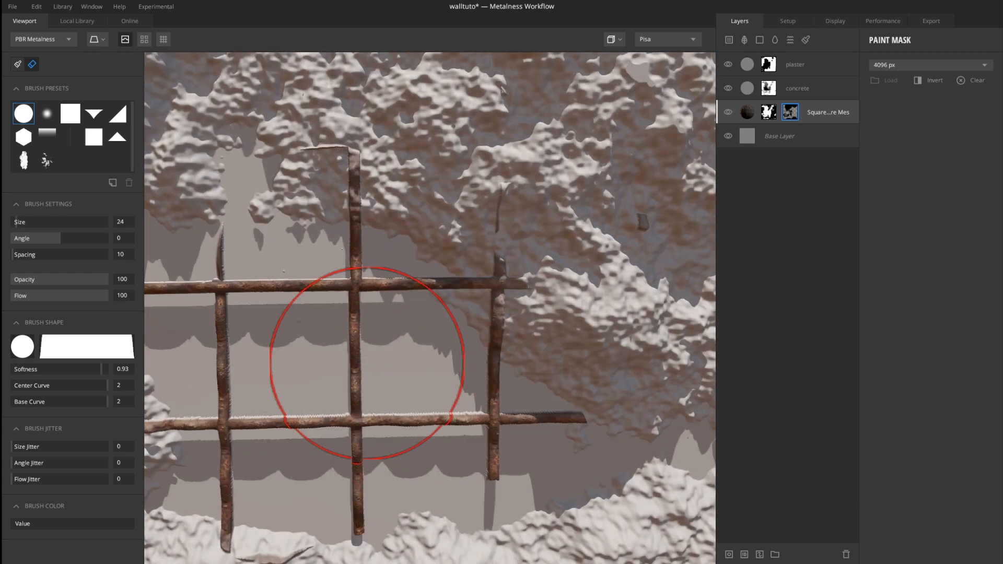
mouse_move(370, 363)
mouse_down()
mouse_move(482, 461)
mouse_move(538, 414)
mouse_move(604, 425)
mouse_up()
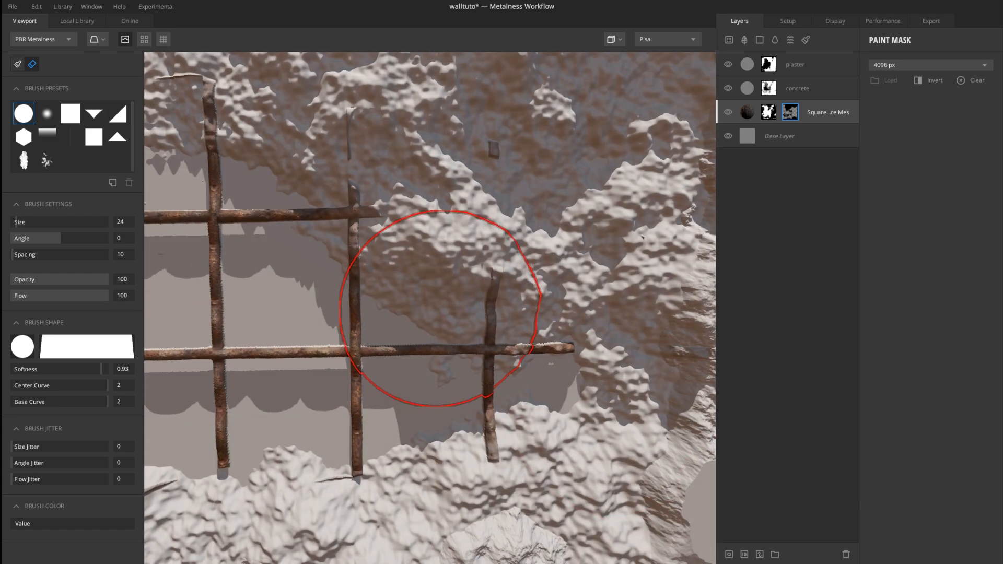
mouse_move(439, 309)
mouse_down()
mouse_move(571, 336)
mouse_move(604, 359)
mouse_up()
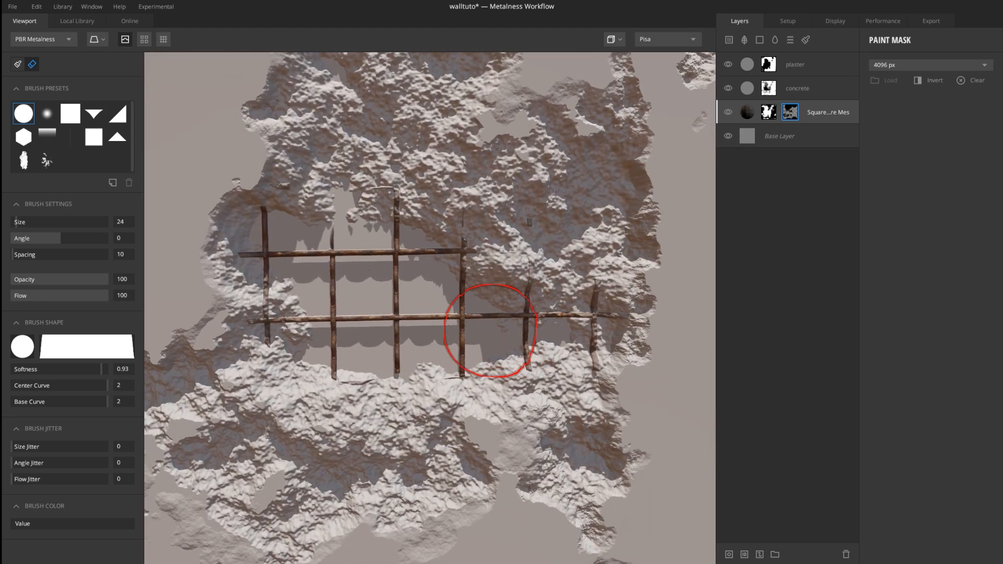
Extend the size 24 erasing along the central hole's lower edge, up its right side and across its upper edge
mouse_move(491, 331)
mouse_down()
mouse_move(425, 347)
mouse_move(314, 336)
mouse_up()
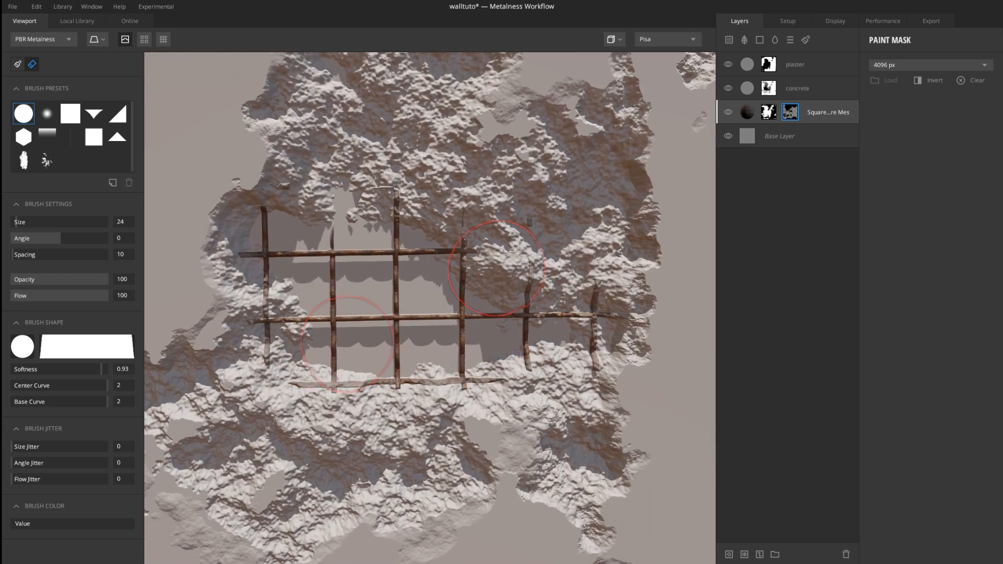
mouse_move(497, 267)
mouse_down()
mouse_move(519, 264)
mouse_move(523, 246)
mouse_up()
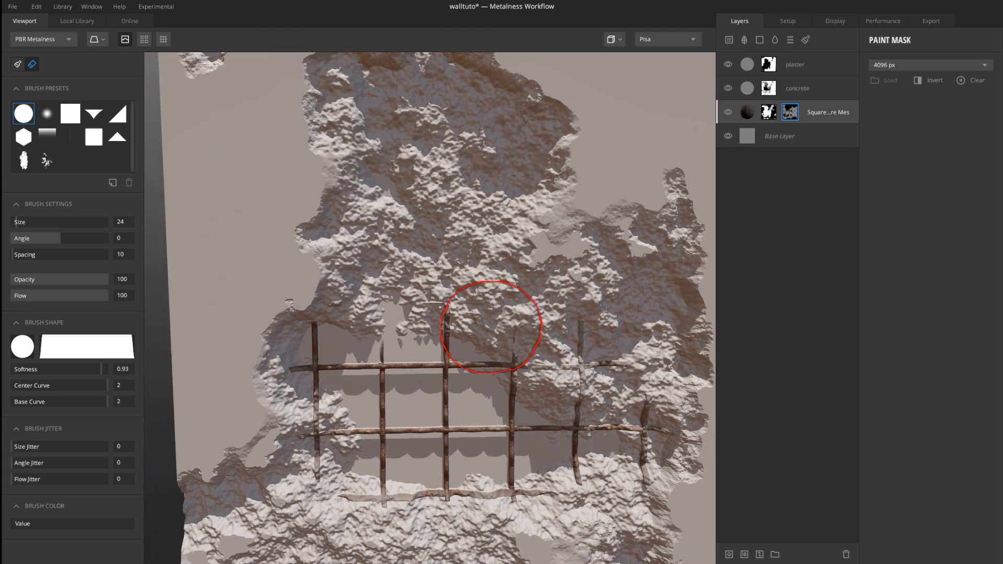
drag(492, 327, 320, 320)
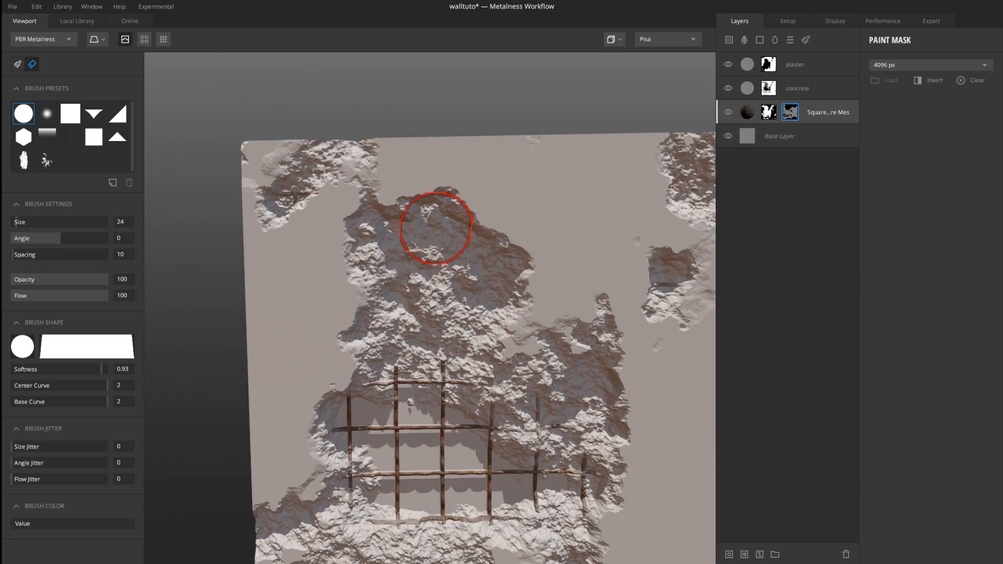
Erase the paint mask over the top of the large broken area and the patches near the wall's upper corners
mouse_move(432, 227)
mouse_down()
mouse_move(421, 246)
mouse_move(519, 280)
mouse_move(397, 249)
mouse_up()
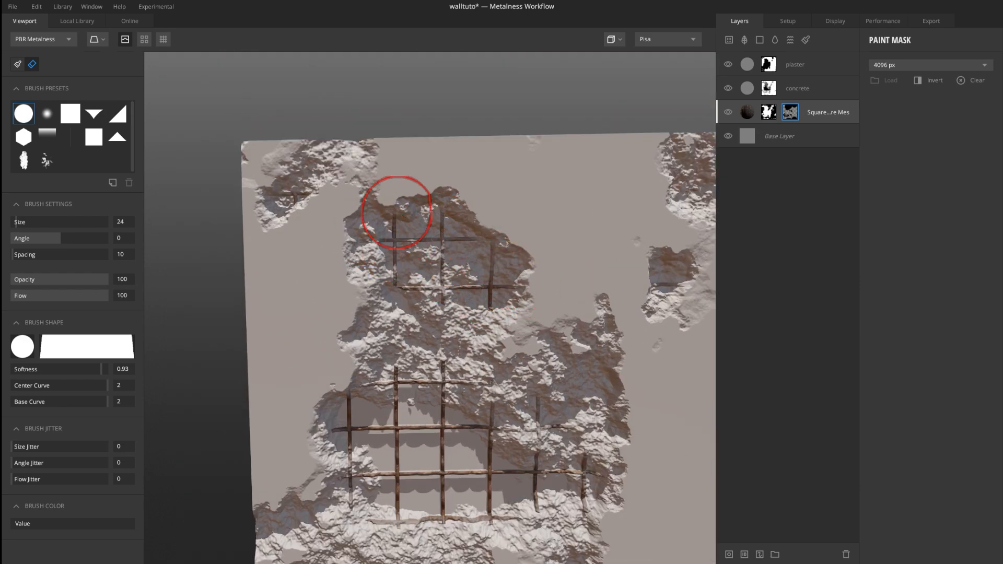
drag(313, 165, 269, 191)
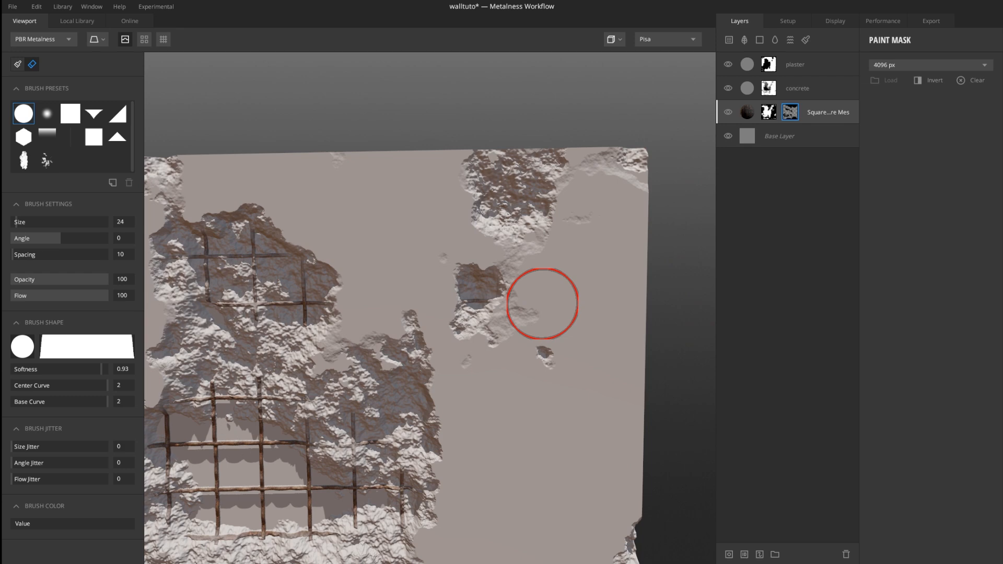
drag(542, 303, 472, 292)
mouse_move(484, 254)
mouse_down()
mouse_move(504, 166)
mouse_move(531, 192)
mouse_up()
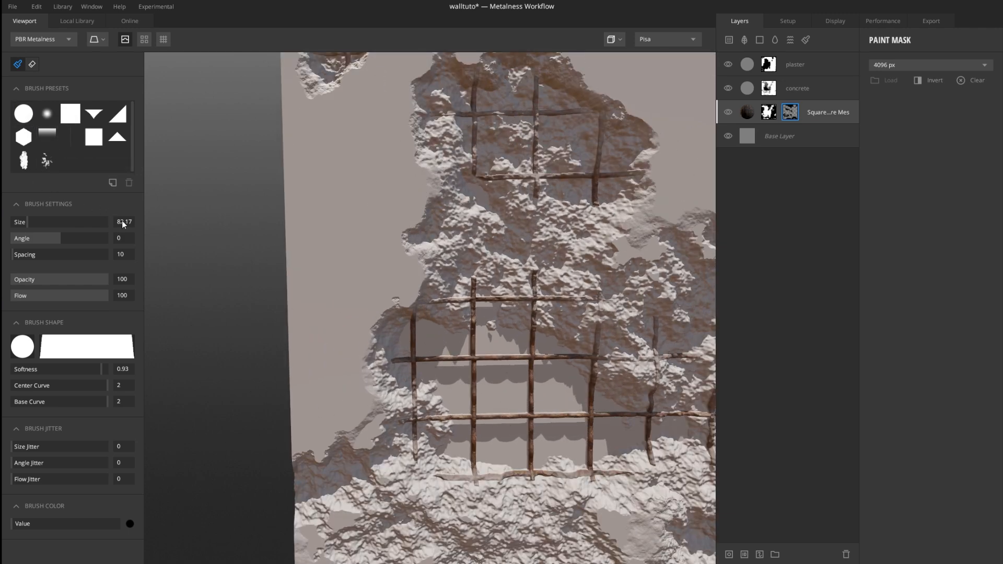
Switch to the black brush at size 5 and cover the wires crossing the concrete right of the central hole
click(125, 204)
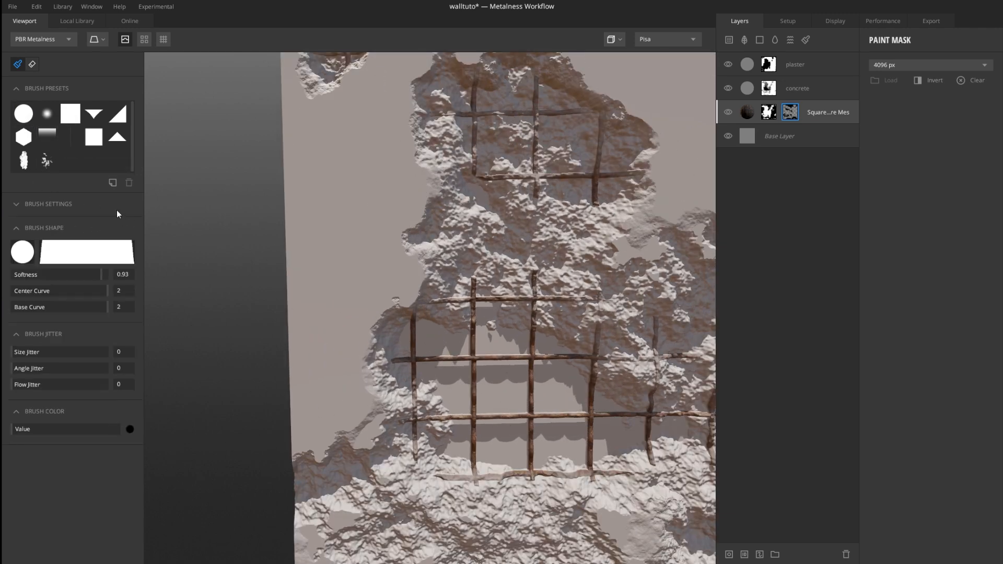
click(118, 208)
text(5)
key(Return)
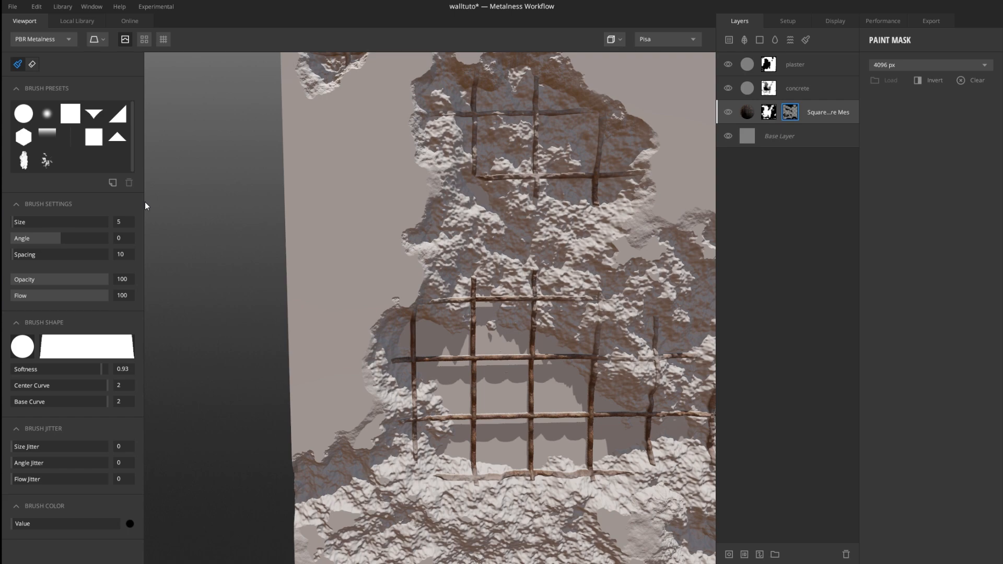
scroll(580, 336, up, 4)
mouse_move(669, 343)
middle_down()
mouse_move(580, 336)
mouse_move(431, 280)
middle_up()
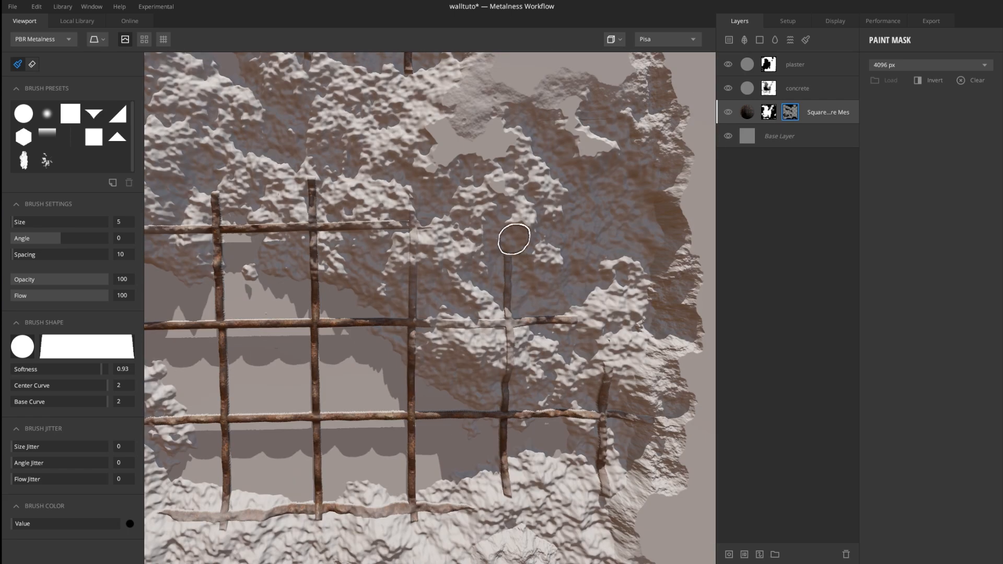
drag(507, 380, 508, 386)
drag(525, 316, 585, 319)
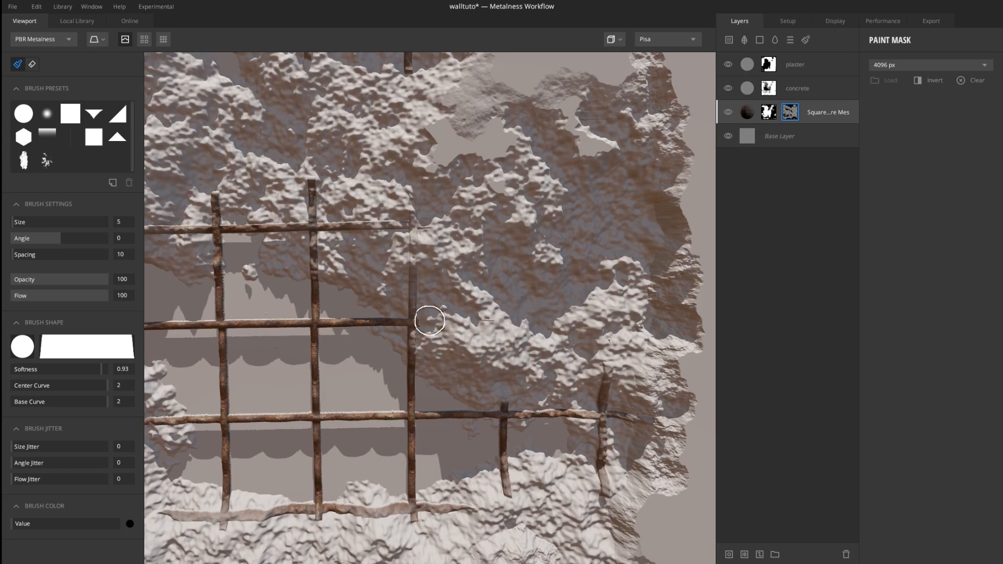
Mask out the wire ends and the horizontal wire on the concrete above the central hole with the size 5 brush
middle_drag(427, 311, 484, 327)
drag(544, 298, 476, 292)
middle_drag(484, 279, 527, 340)
mouse_move(527, 392)
mouse_down()
mouse_move(524, 438)
mouse_move(397, 435)
mouse_move(479, 436)
mouse_up()
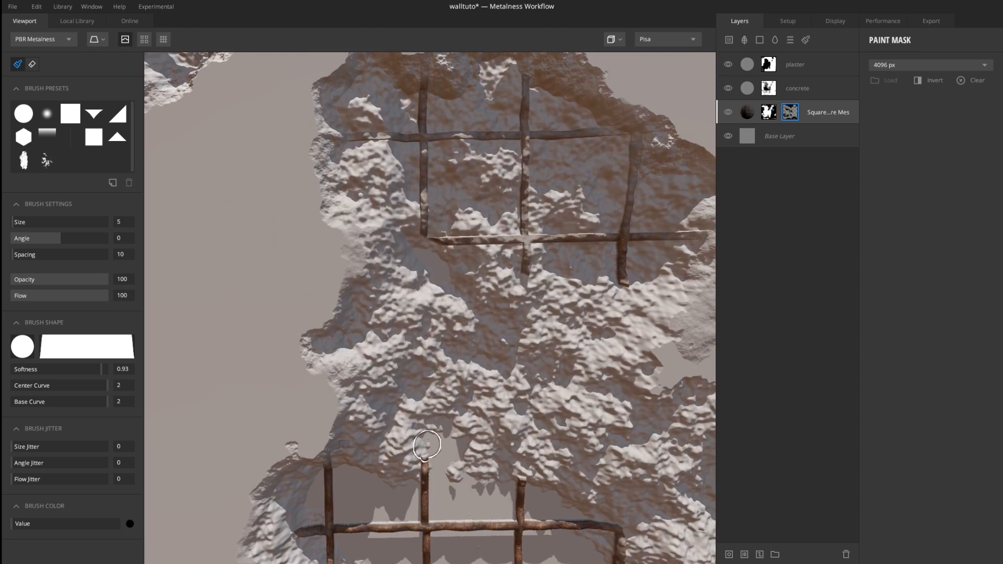
Cover the upper broken area's wires in black, leaving only the cross-shaped piece near its right edge
scroll(407, 458, down, 5)
scroll(462, 289, up, 4)
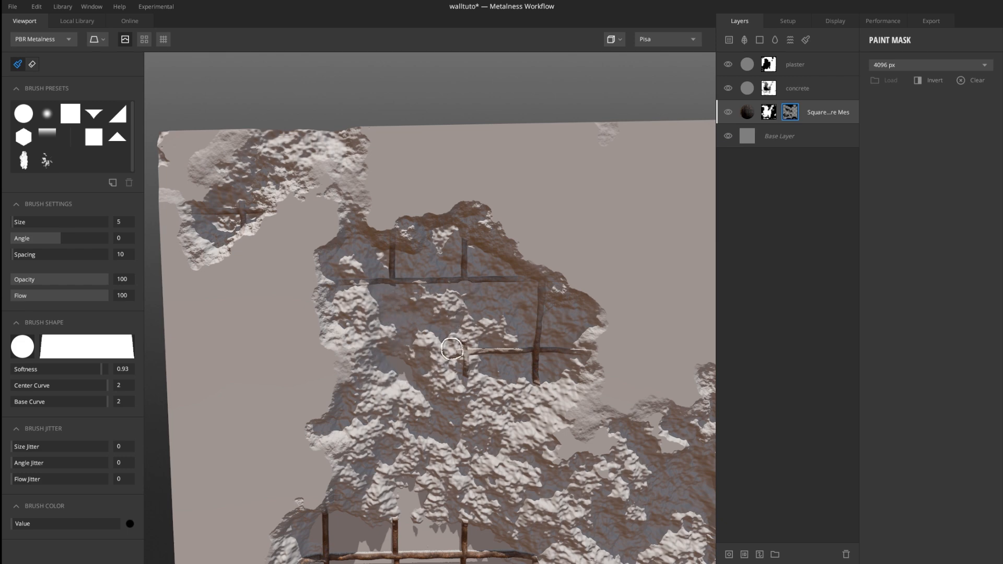
drag(498, 354, 512, 353)
middle_drag(448, 276, 479, 330)
scroll(479, 329, up, 2)
mouse_move(534, 342)
mouse_down()
mouse_move(544, 282)
mouse_move(600, 345)
mouse_move(386, 343)
mouse_up()
Examine the remaining mesh in the upper-right patches, the upper broken area and around the central hole
scroll(438, 337, down, 5)
scroll(496, 304, up, 4)
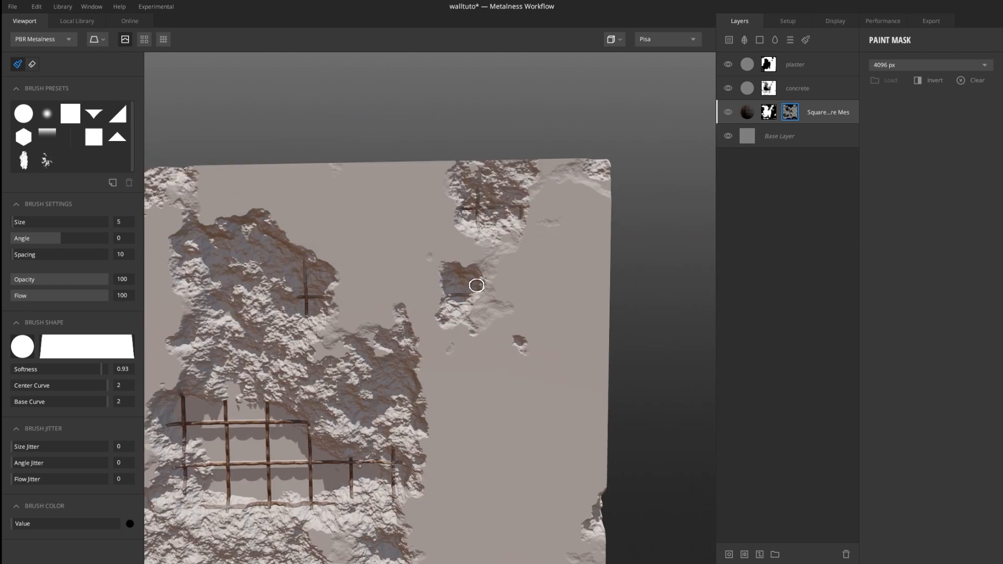
scroll(479, 388, down, 5)
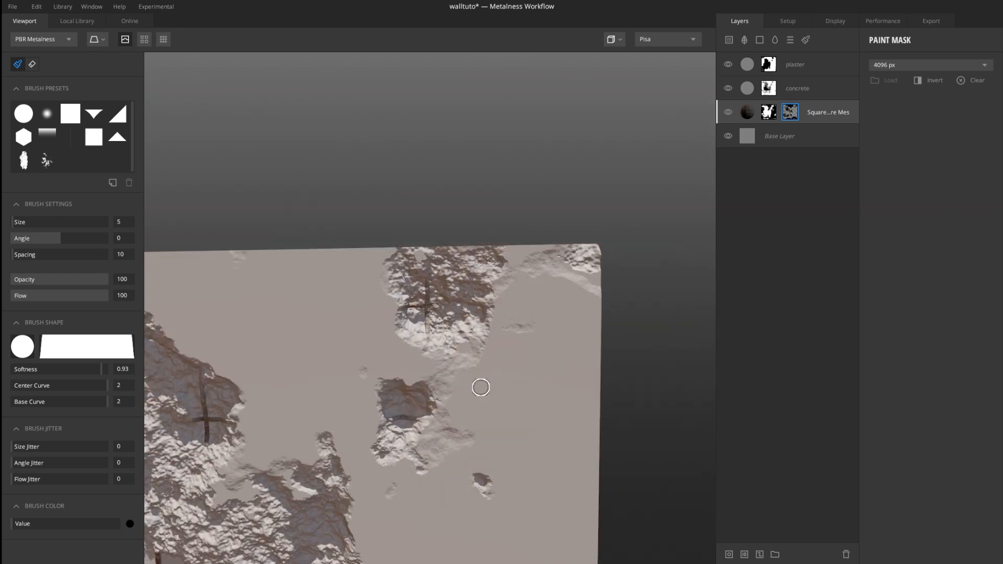
scroll(537, 336, up, 5)
scroll(397, 293, down, 5)
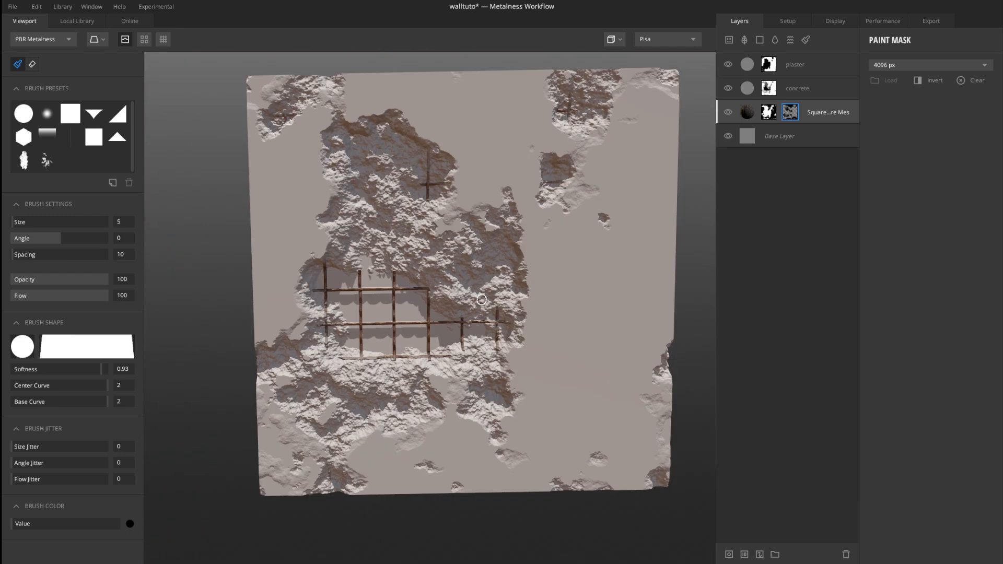
scroll(429, 292, up, 5)
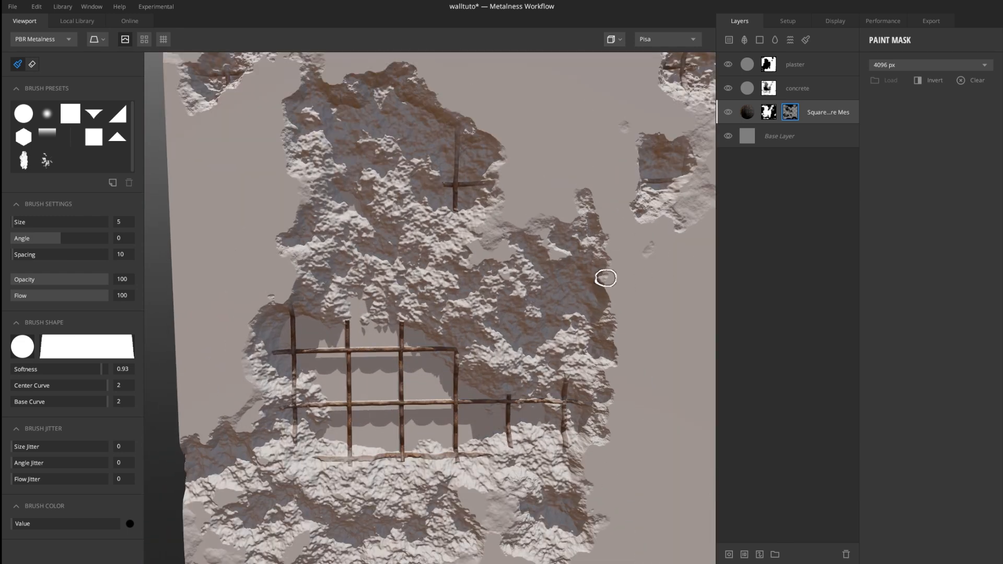
scroll(457, 272, down, 5)
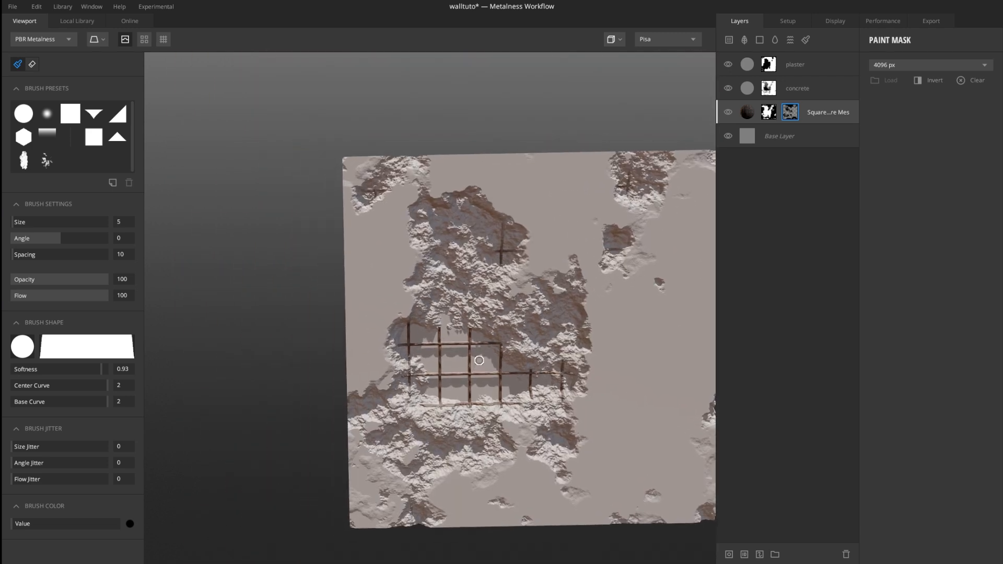
scroll(480, 349, up, 3)
scroll(523, 338, down, 2)
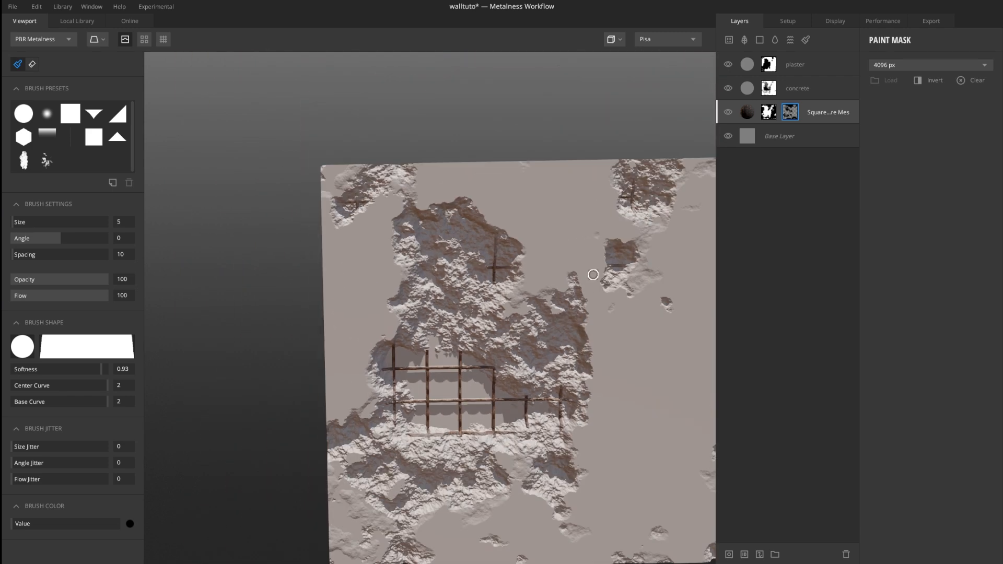
scroll(593, 275, up, 2)
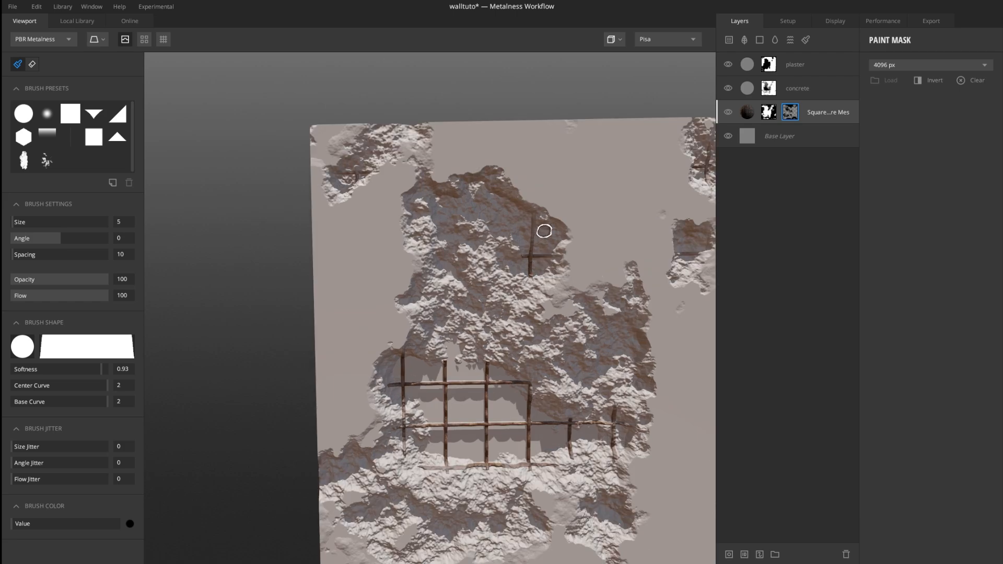